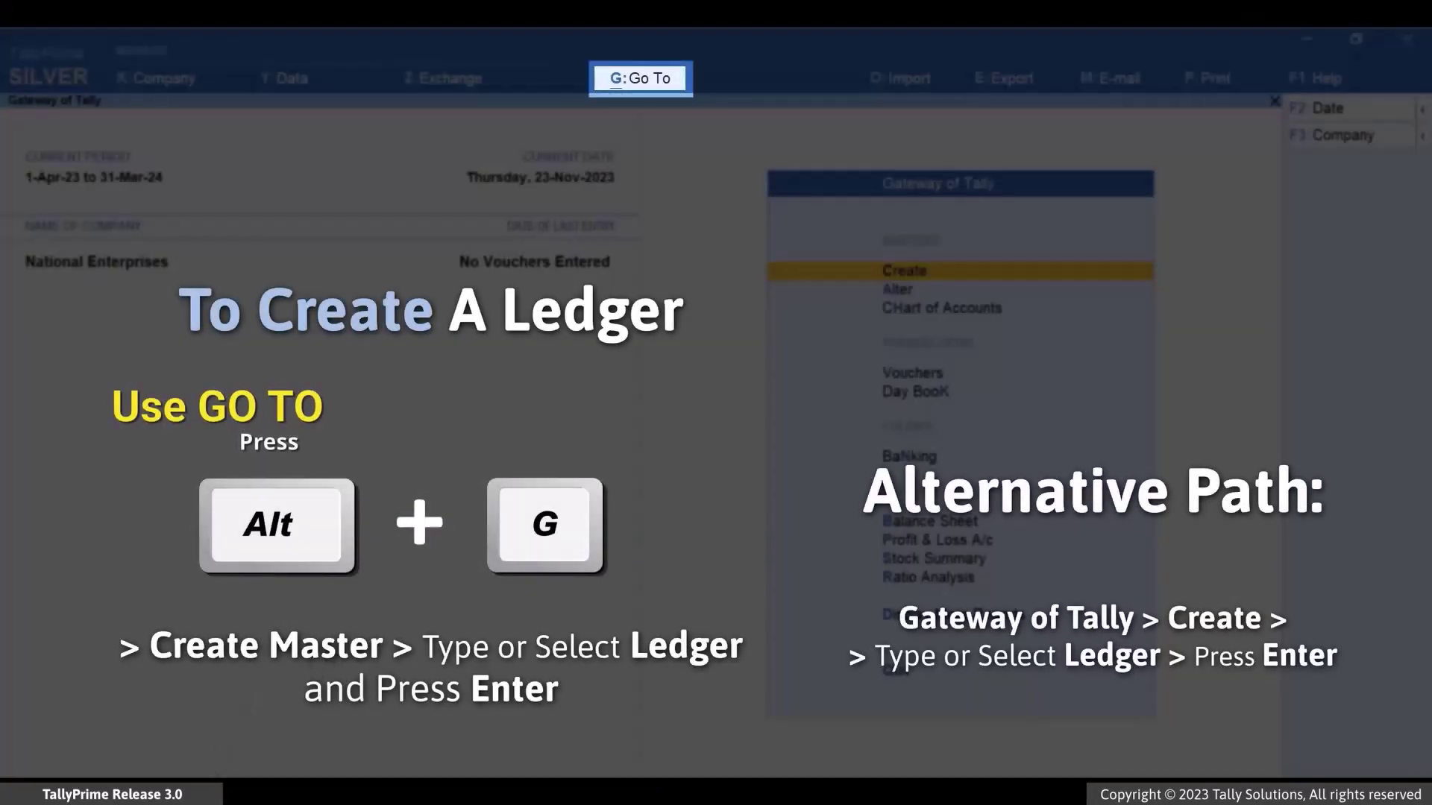
- Create a new ledger named Bandhan Bank Account under the Bank Accounts group
key("alt+g")
key("Up")
key("Up")
key("Up")
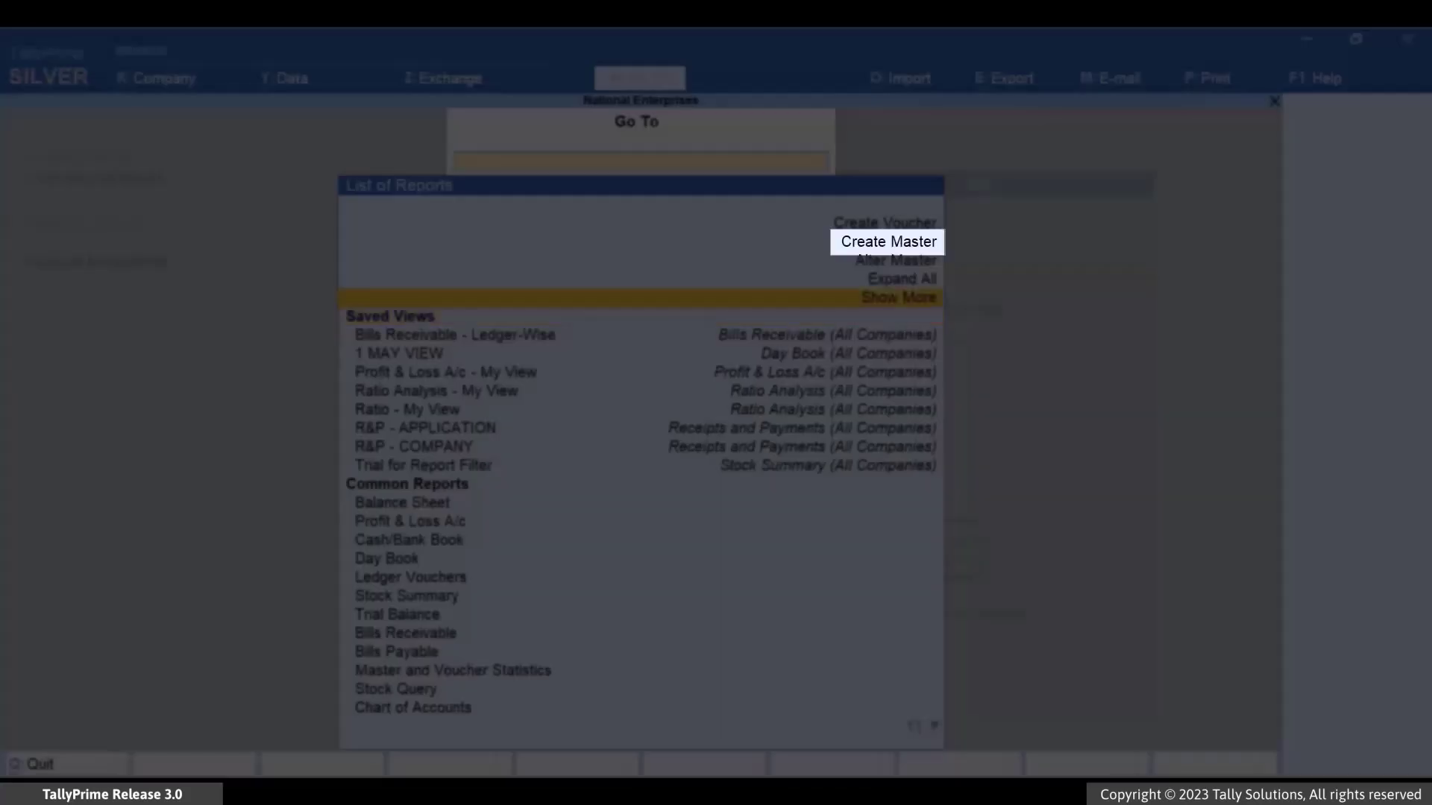
key("Up")
key("Return")
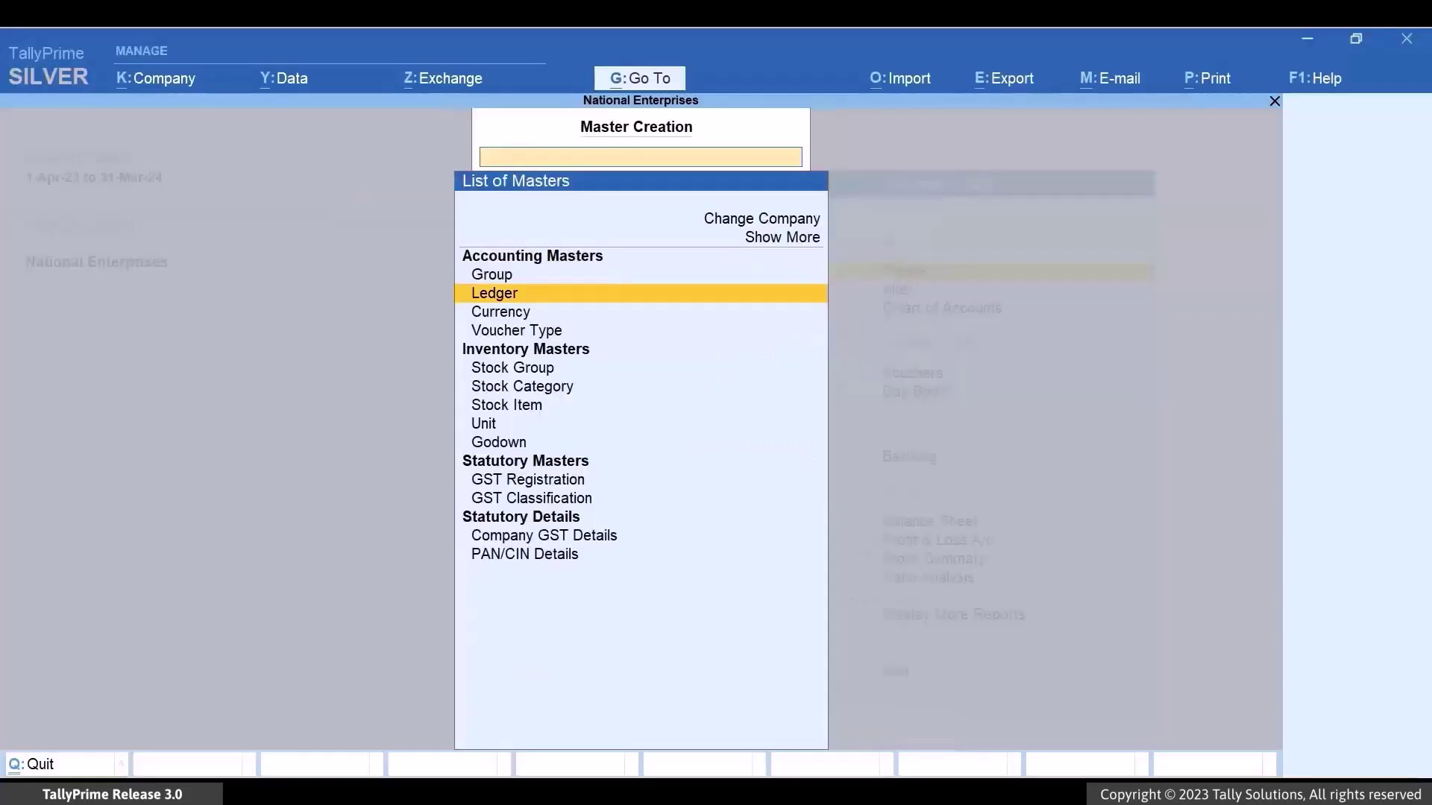
key("Return")
type("Bandhan Bank Account")
key("Return")
key("Return")
type("Bank")
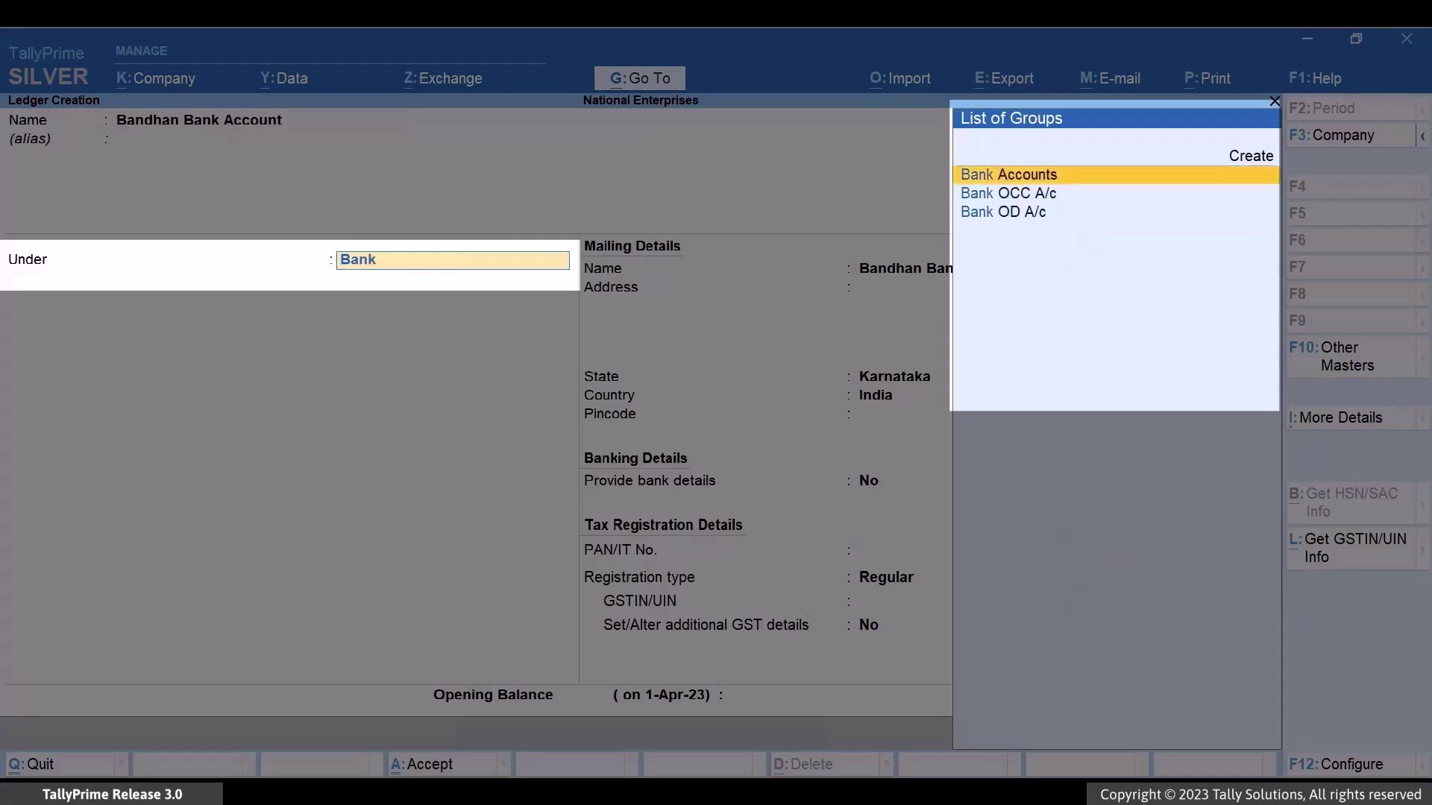
key("Return")
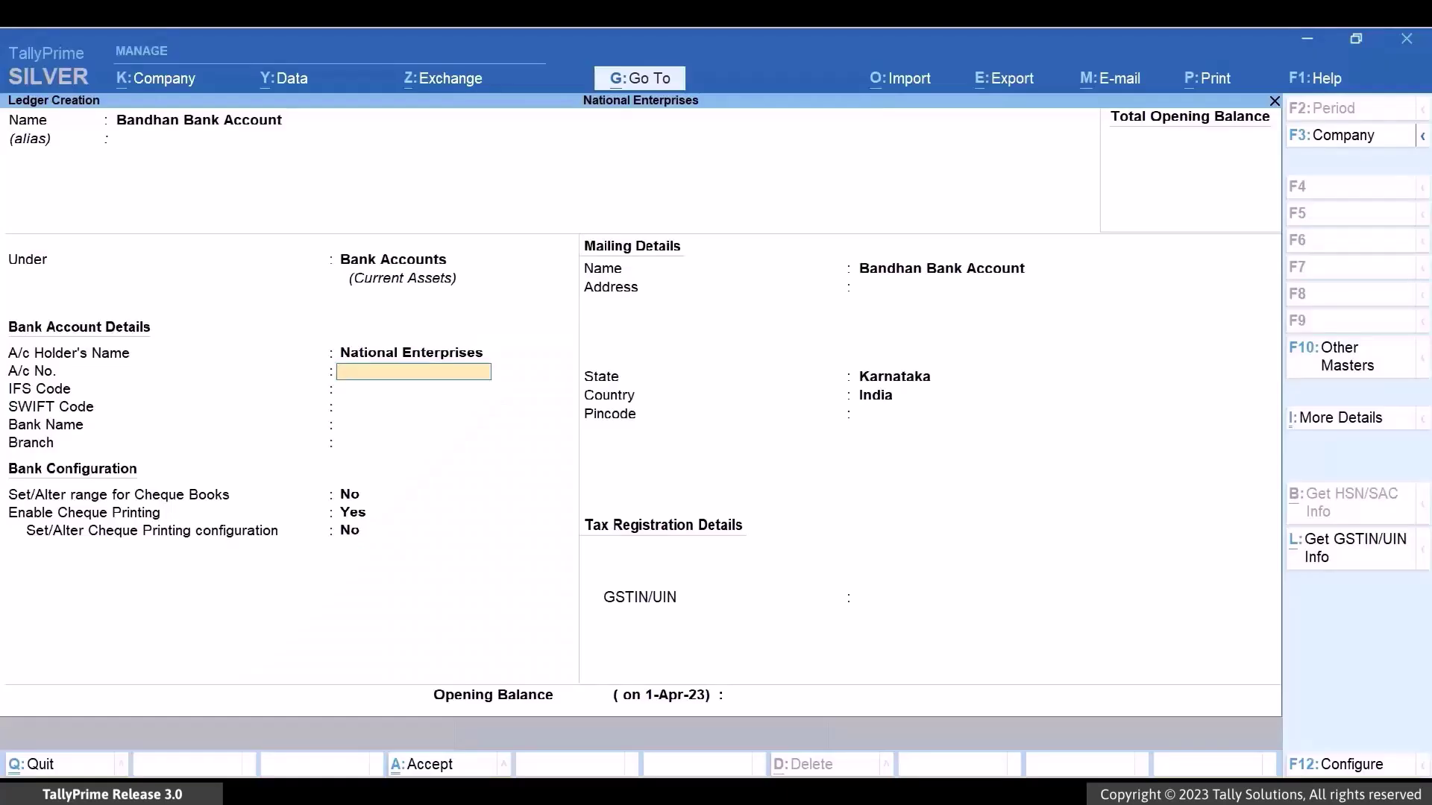
- Enter the account number, IFS BDBL0001614, Bandhan Bank (India) and branch Bannerghatta Main Road
type("87")
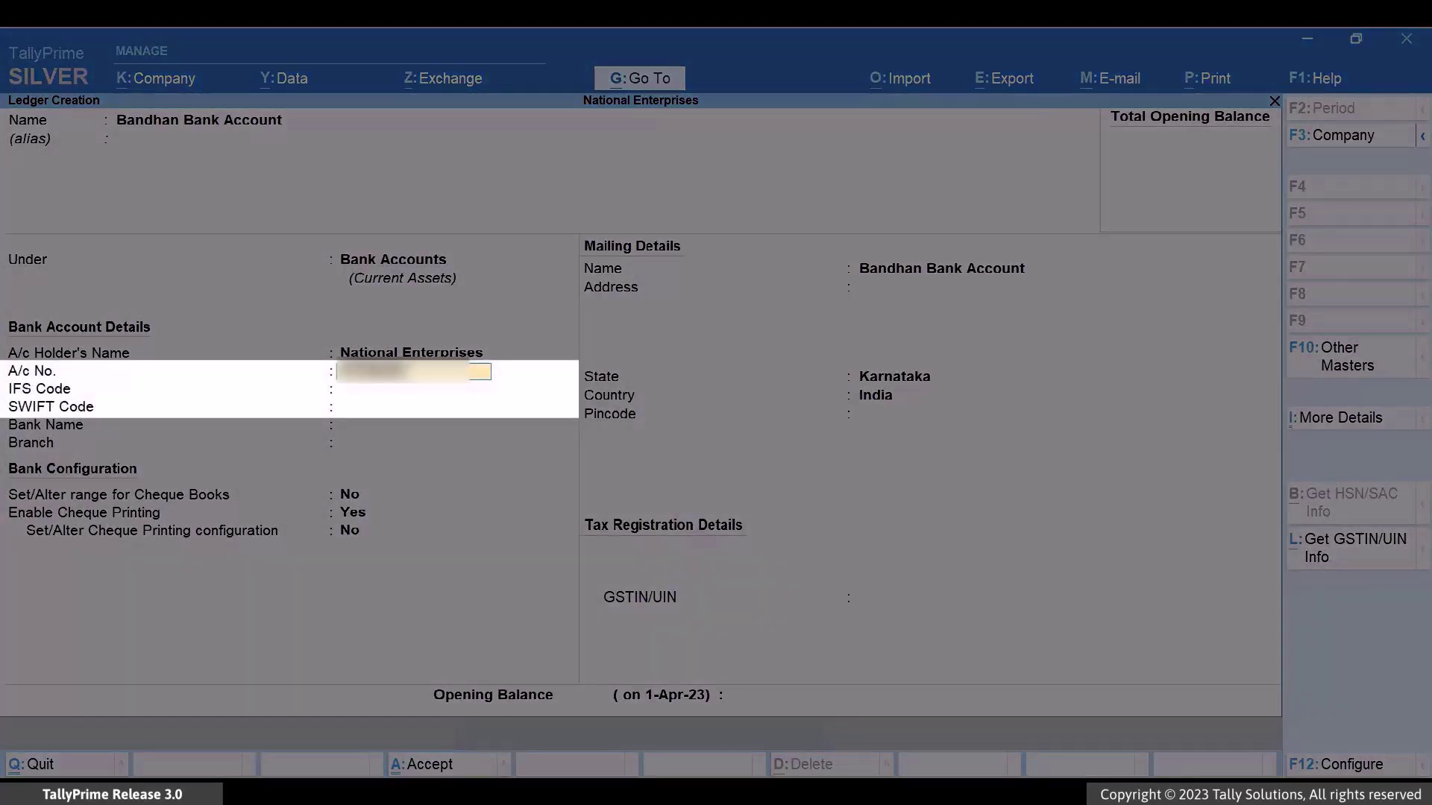
key("Return")
type("BDBL0")
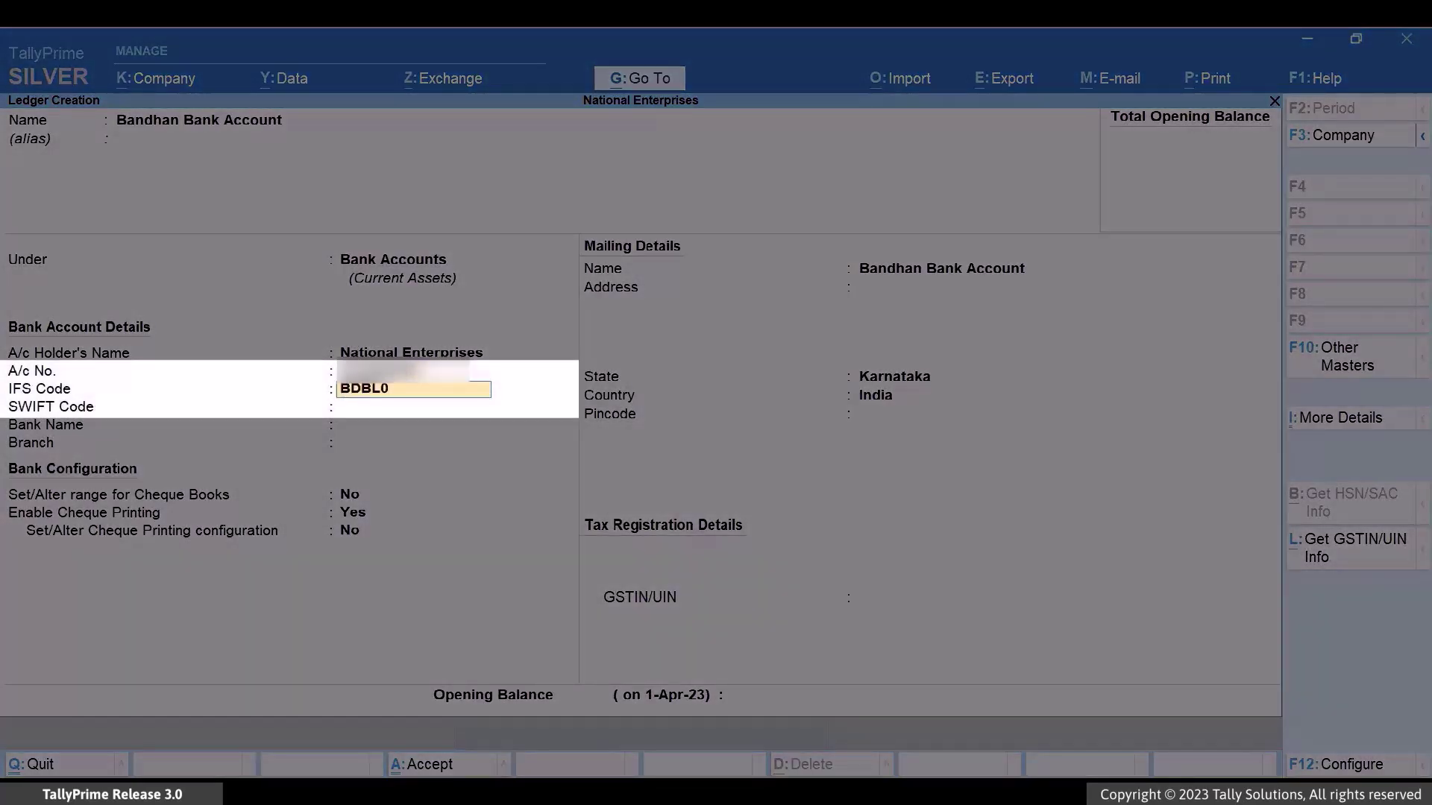
type("001614")
key("Return")
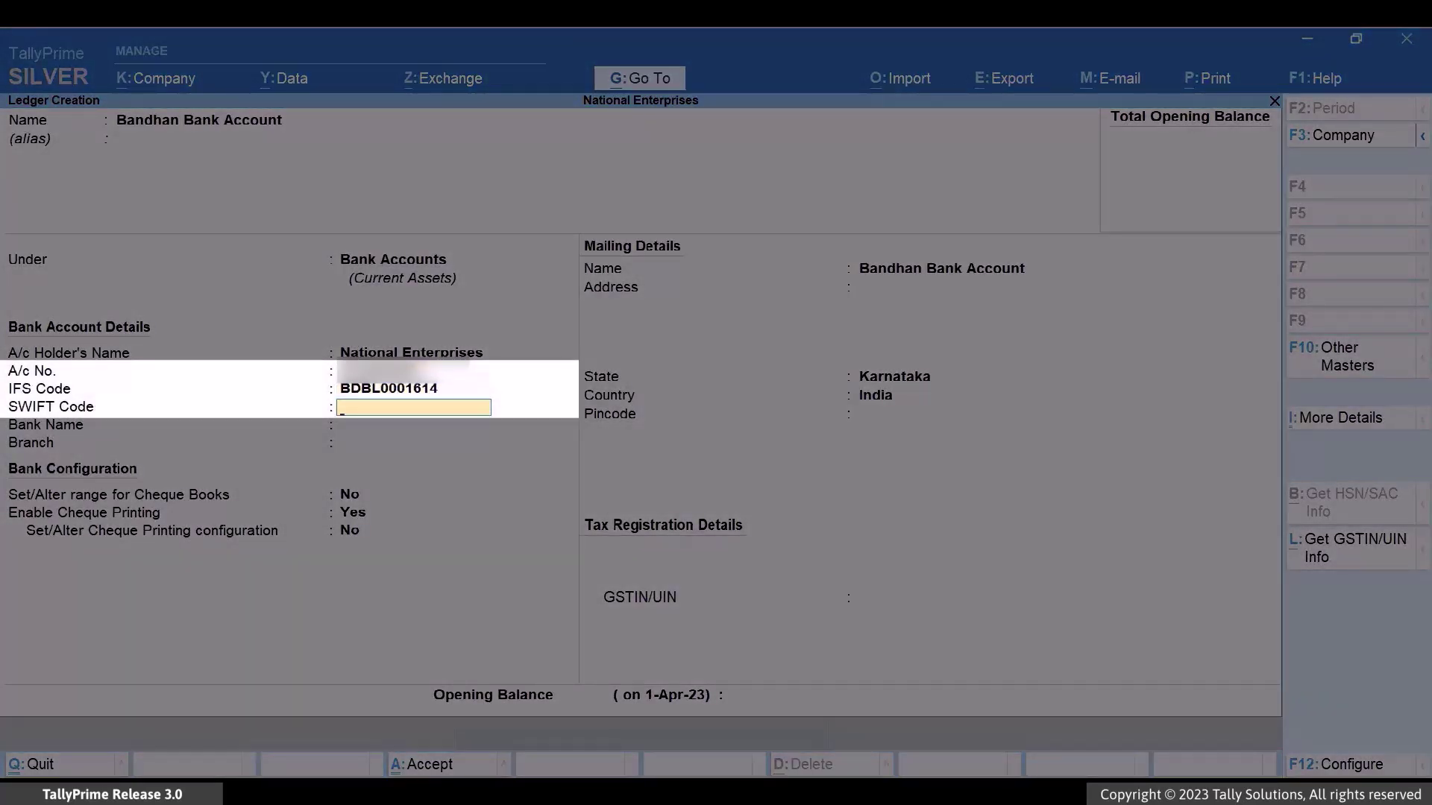
key("Return")
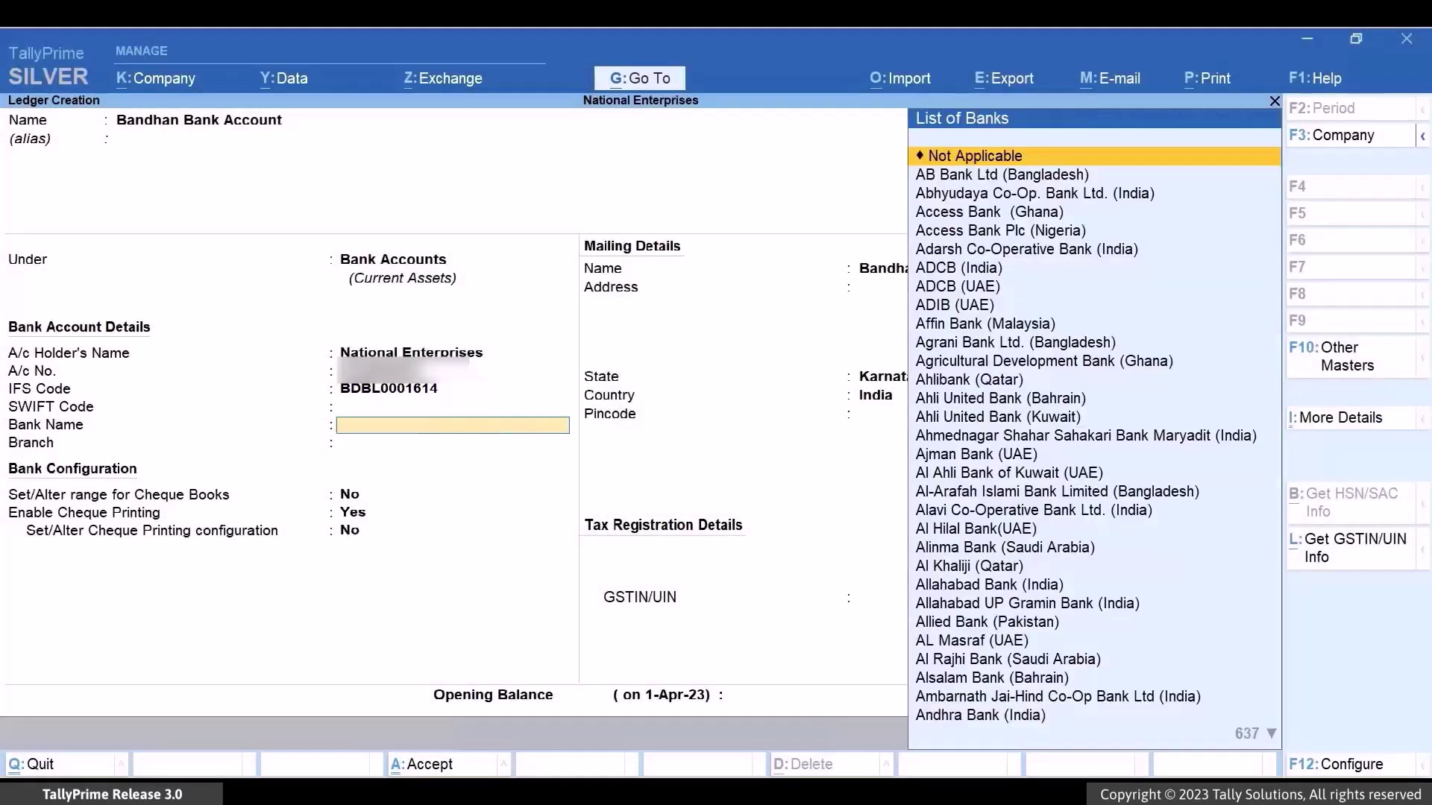
type("B")
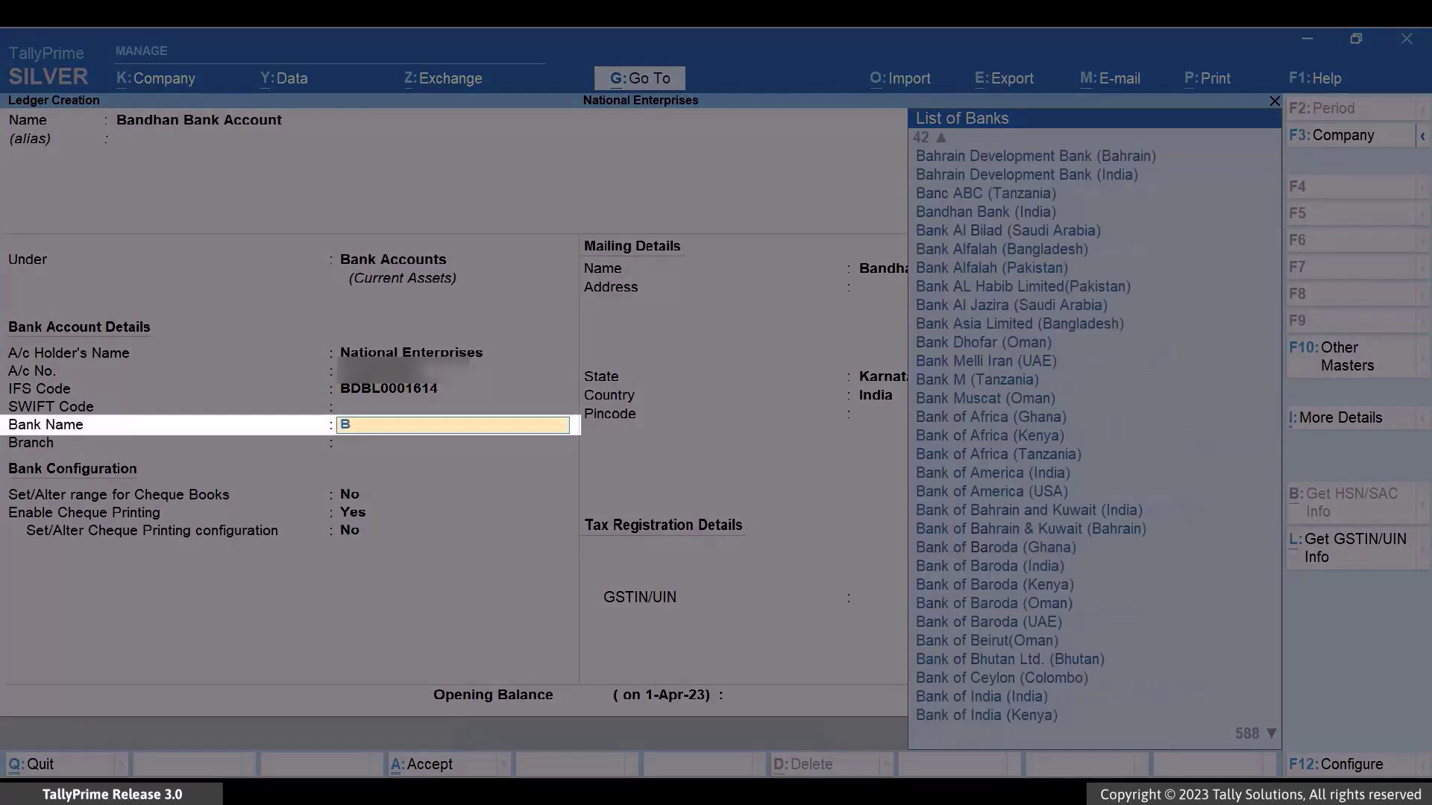
type("ANDH")
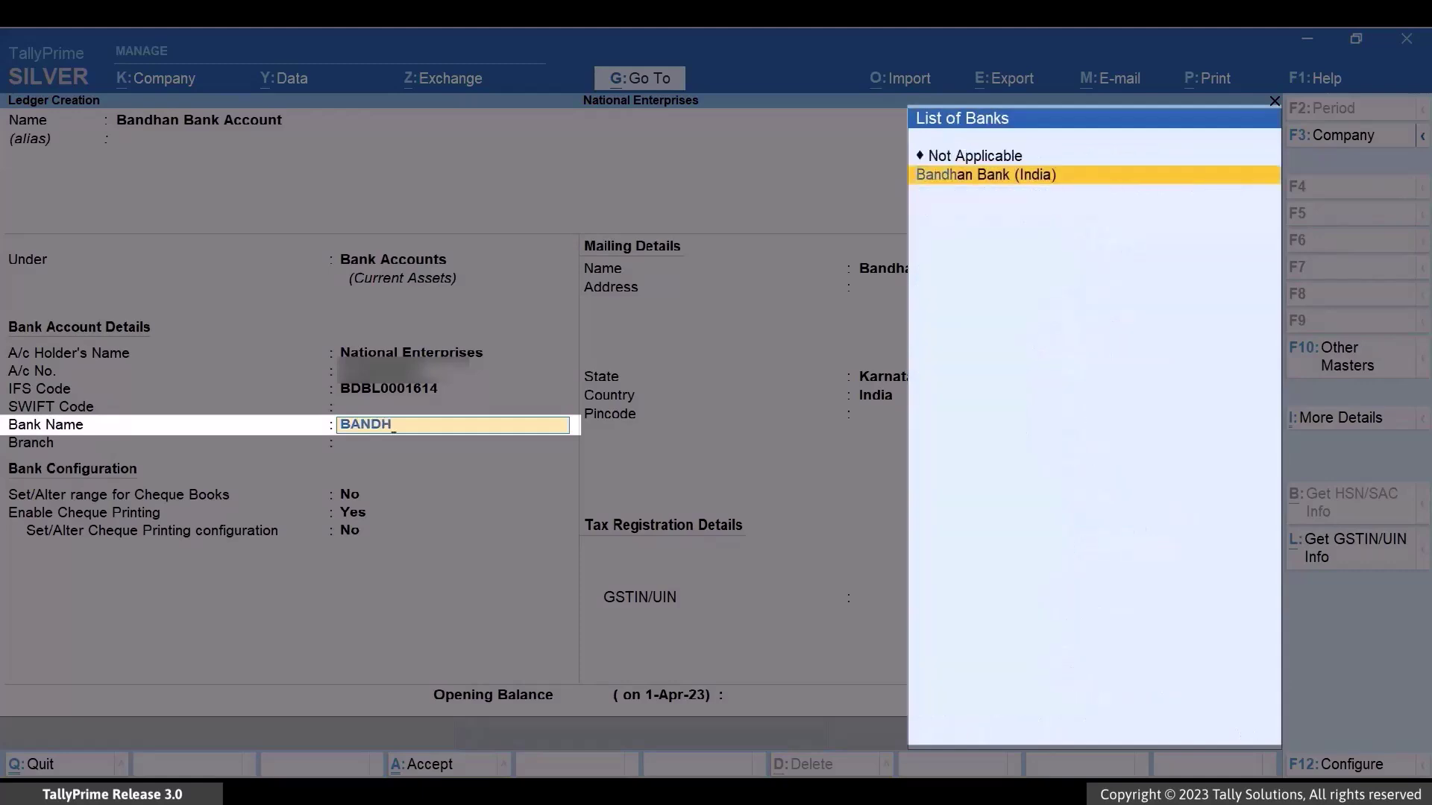
key("Return")
type("Ba")
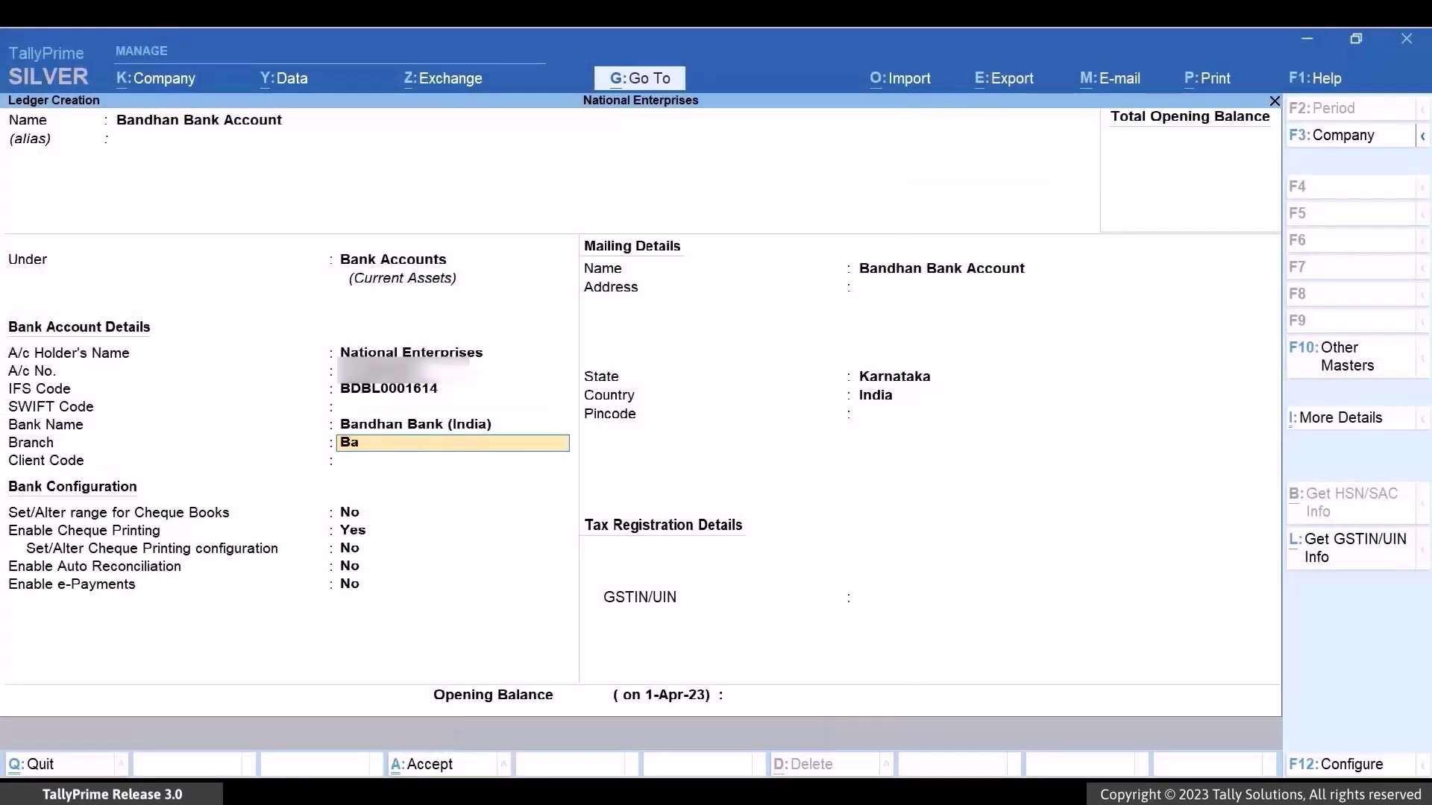
type("nnerghatta Main Road")
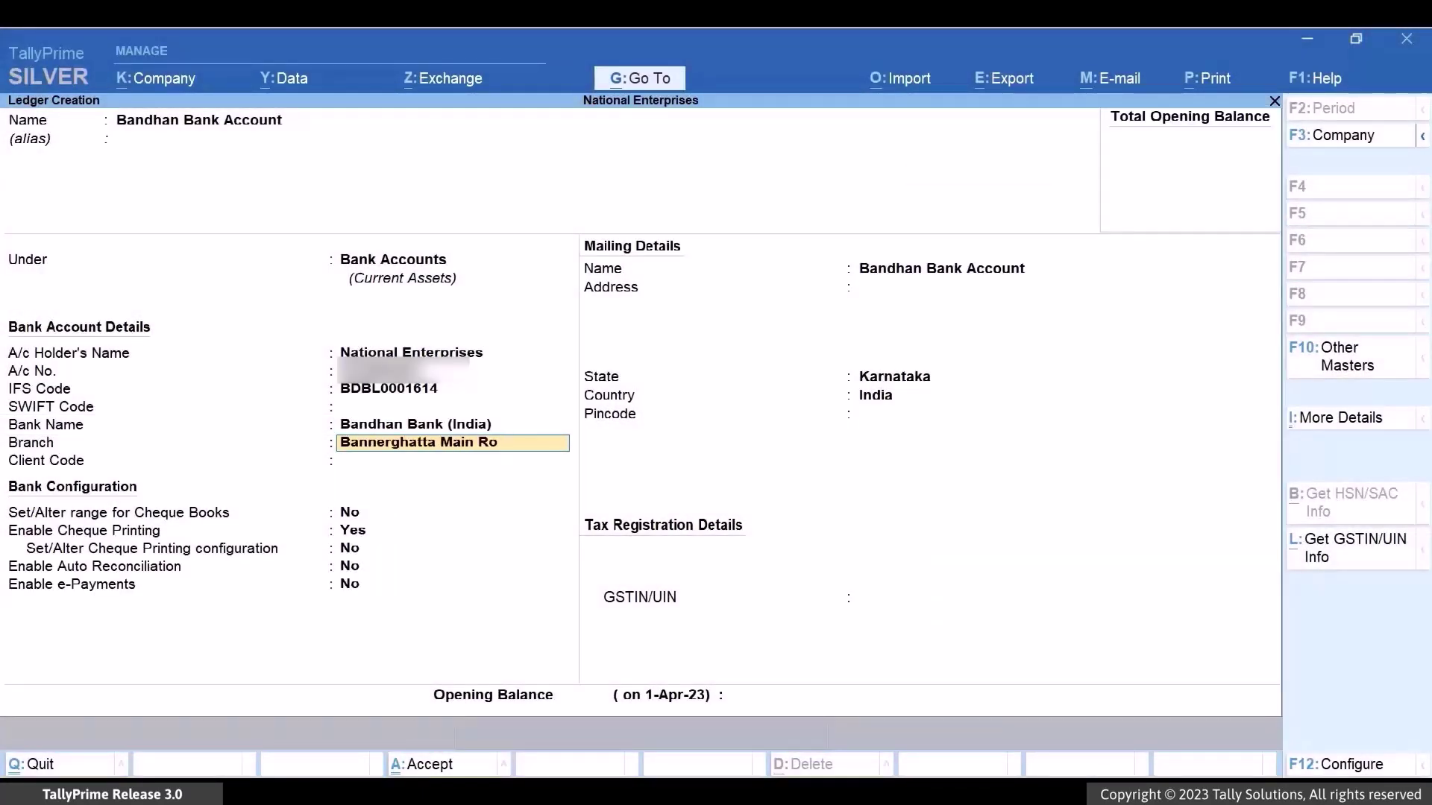
key("Return")
- Set client code Tata, enable e-Payments, decline TallyHelp and bring up the e-Payments configuration
type("Tata")
key("Return")
key("Return")
key("Return")
key("Return")
key("Return")
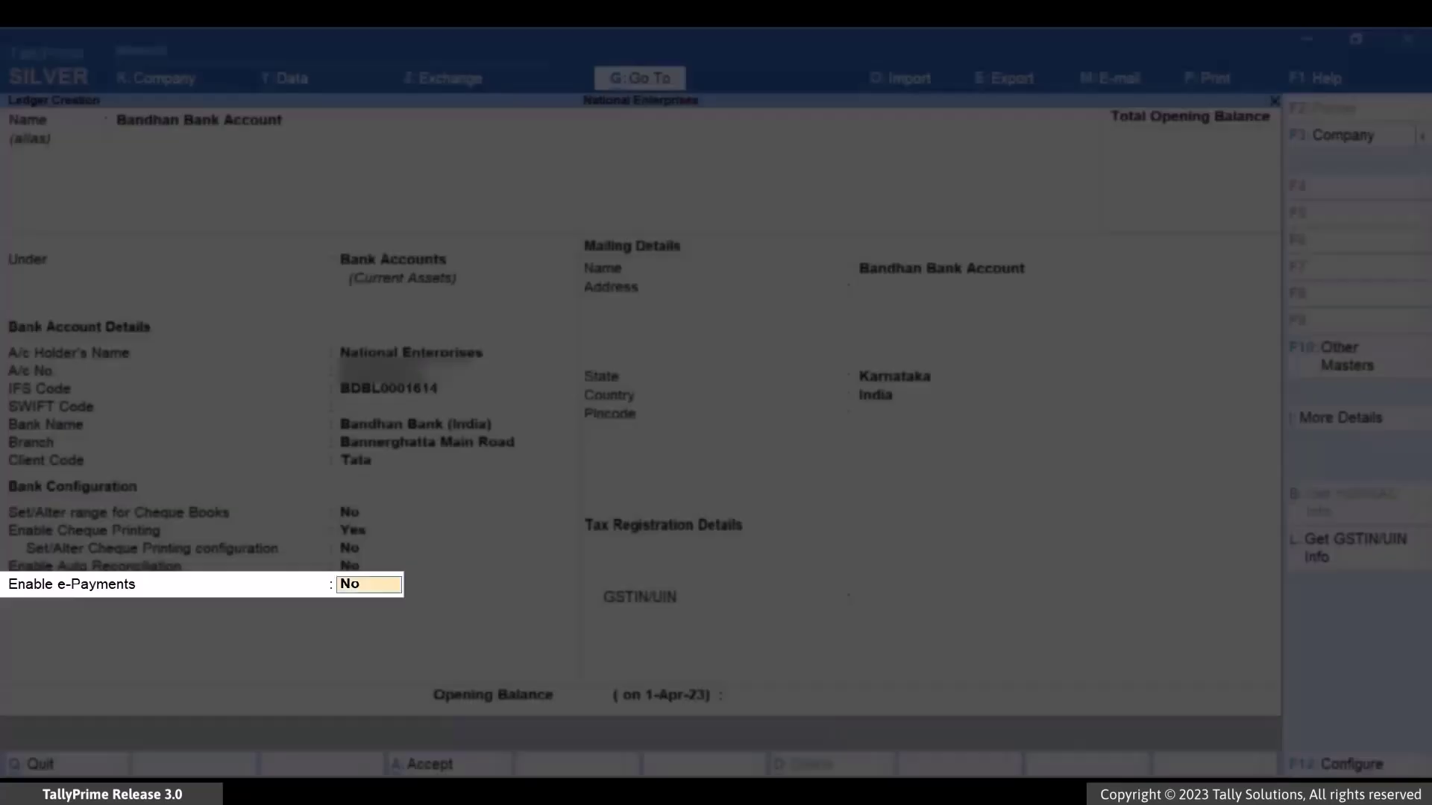
type("Yes")
key("Return")
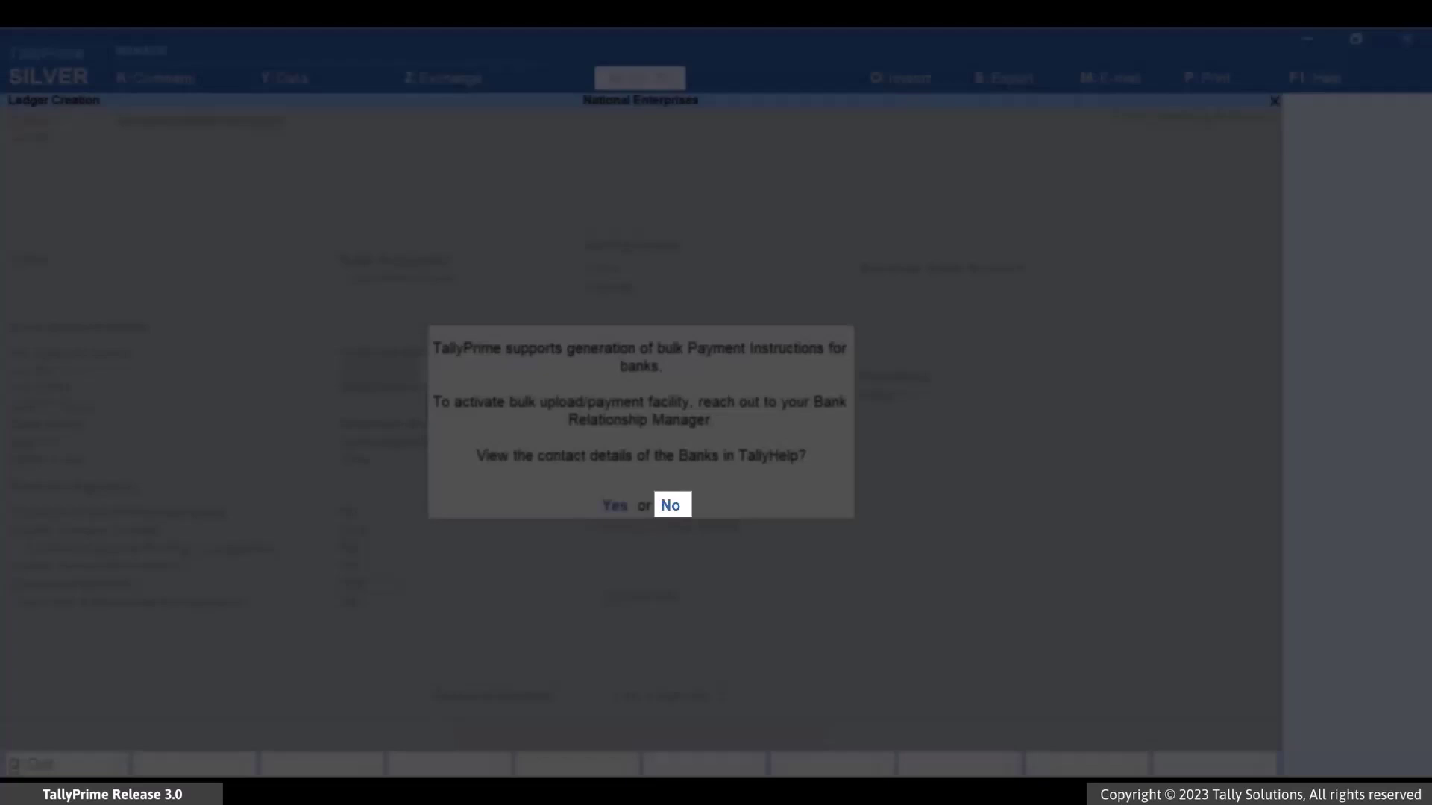
key("n")
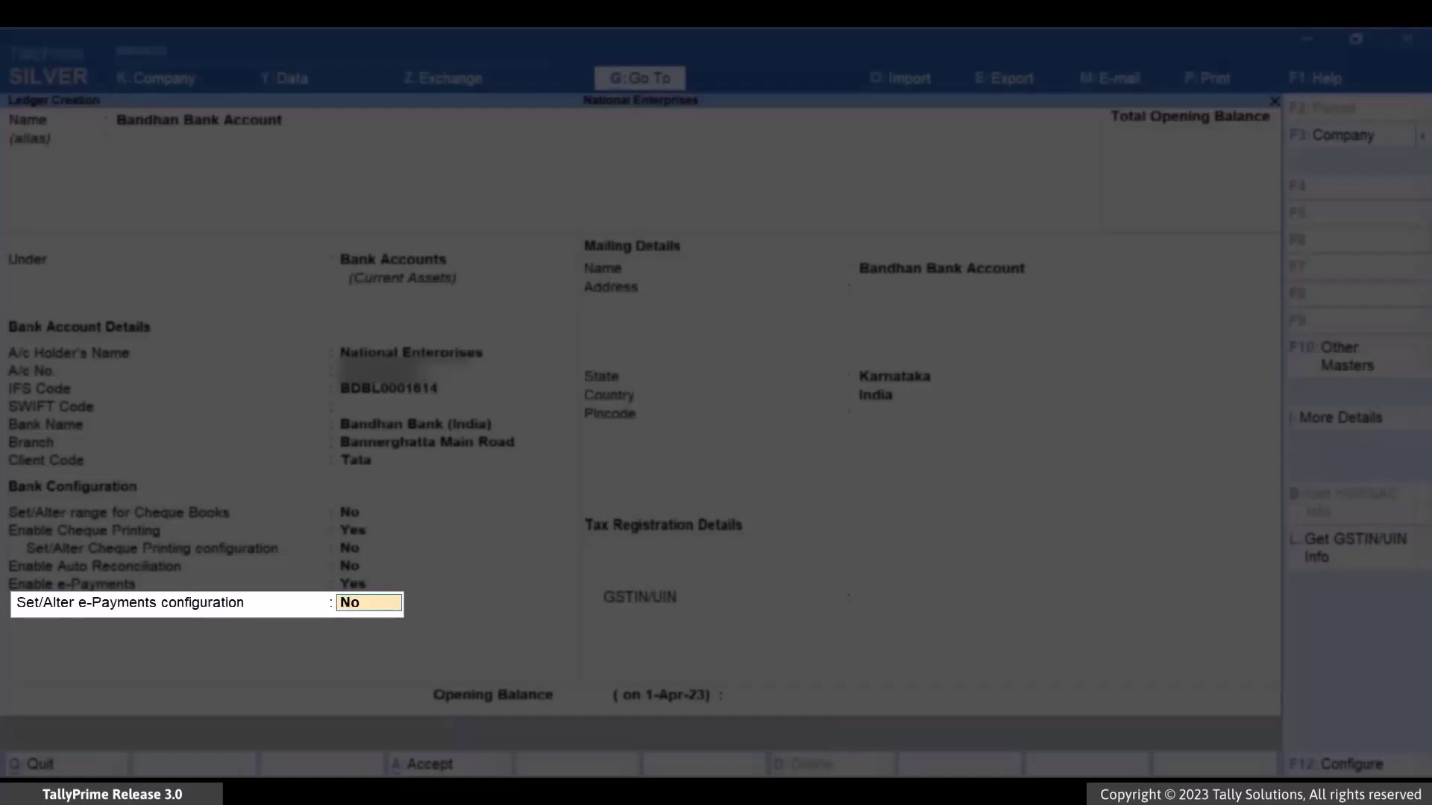
key("y")
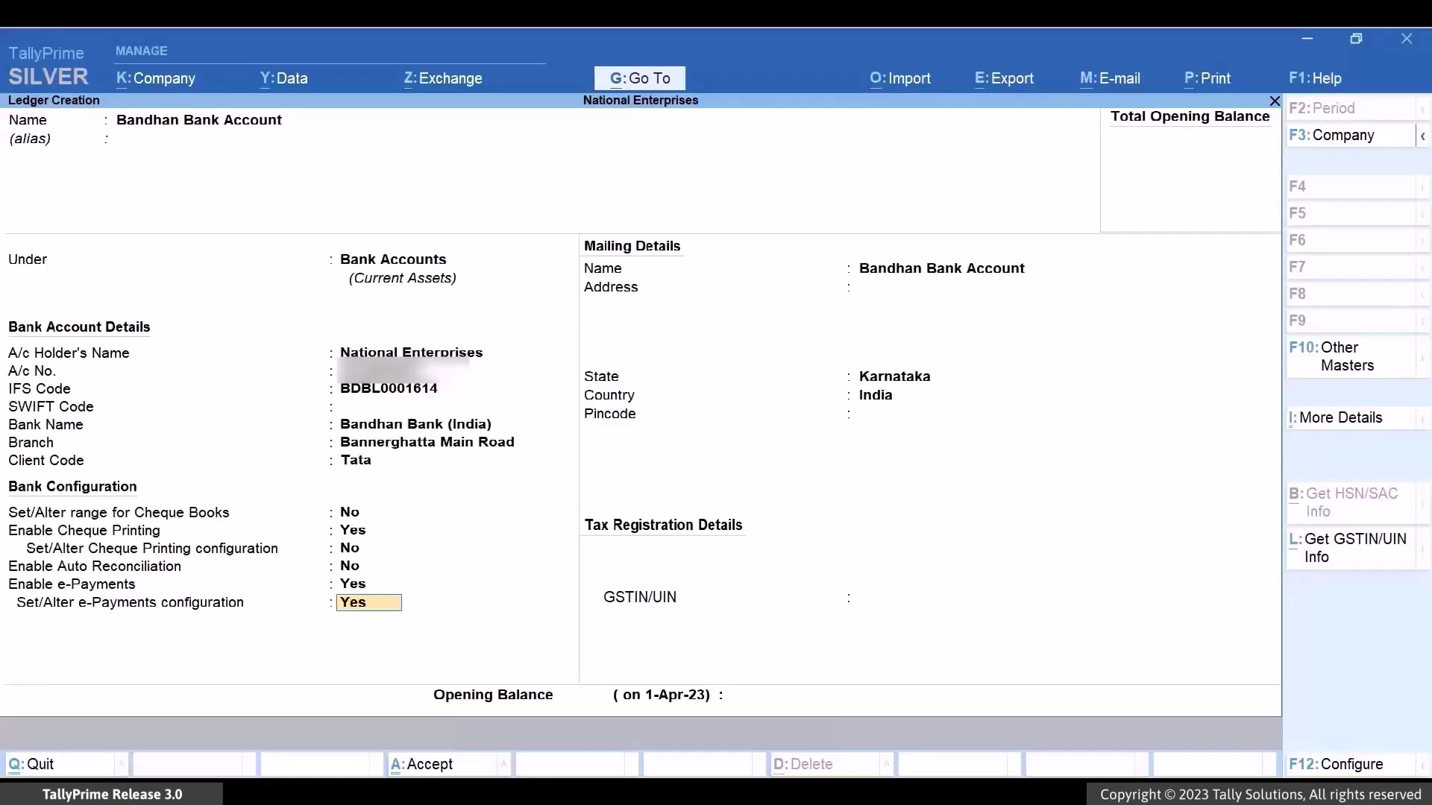
key("Return")
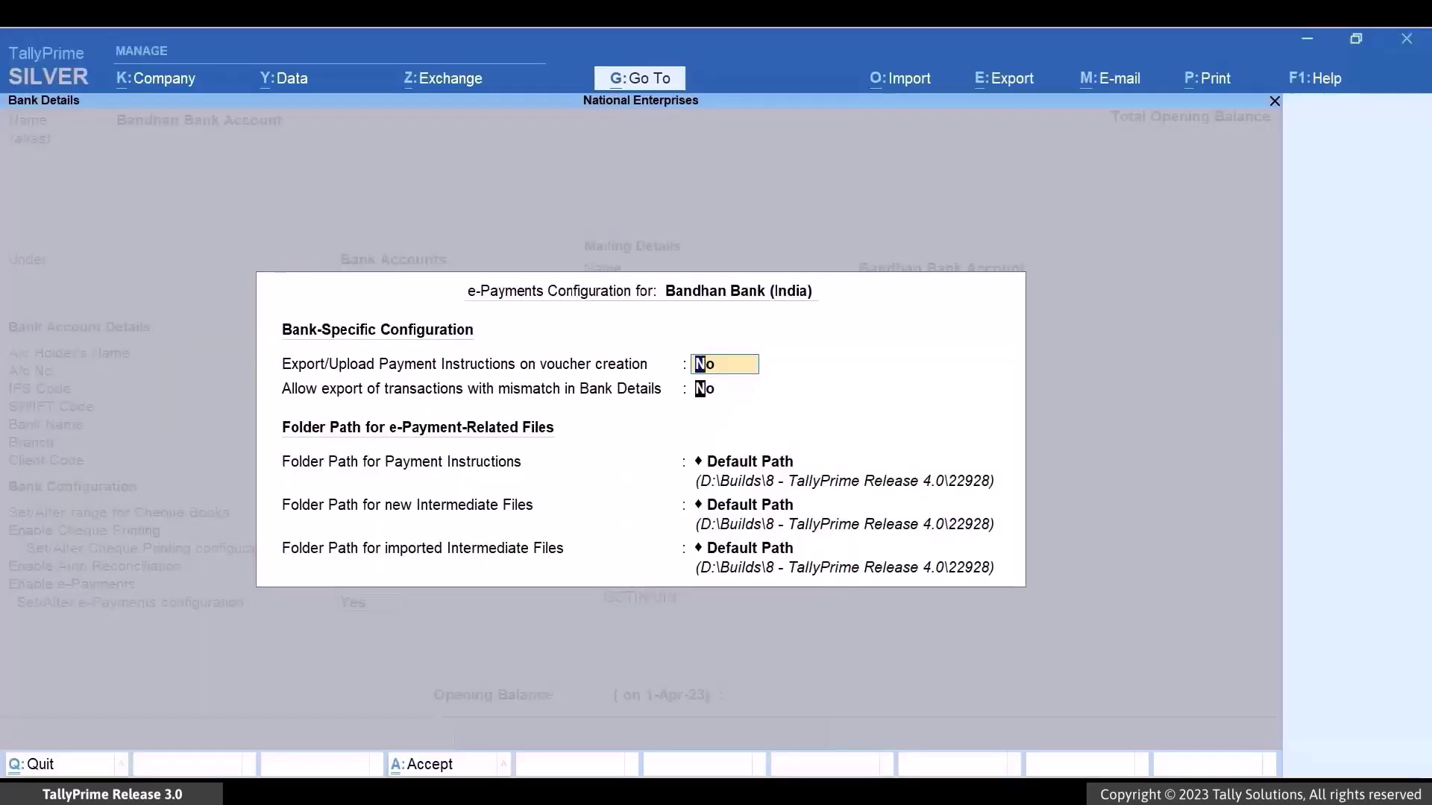
left_click(701, 388)
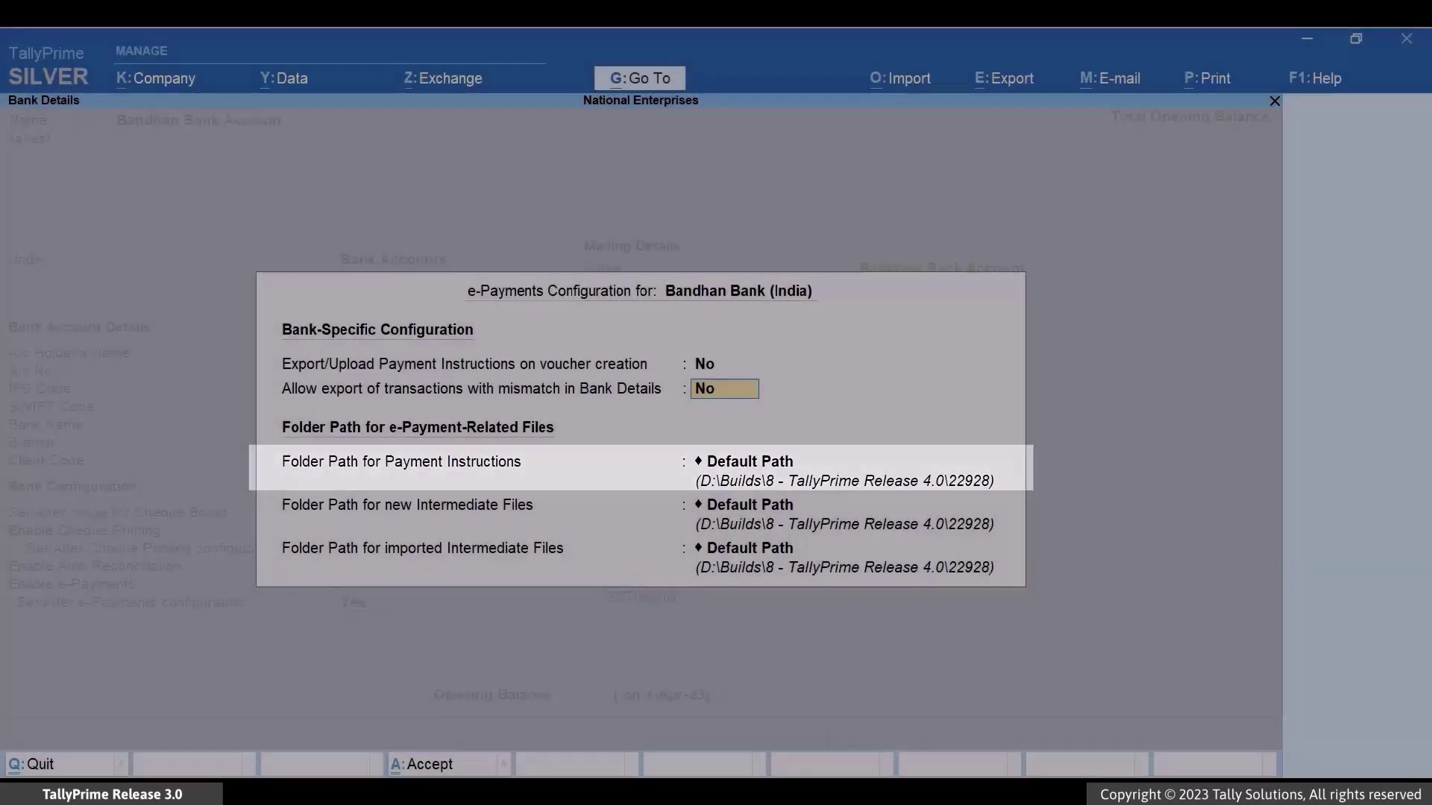
- Set the Payment Instructions folder path copied from the Bandhan Bank Account folder
key("Return")
key("Up")
key("Up")
key("Return")
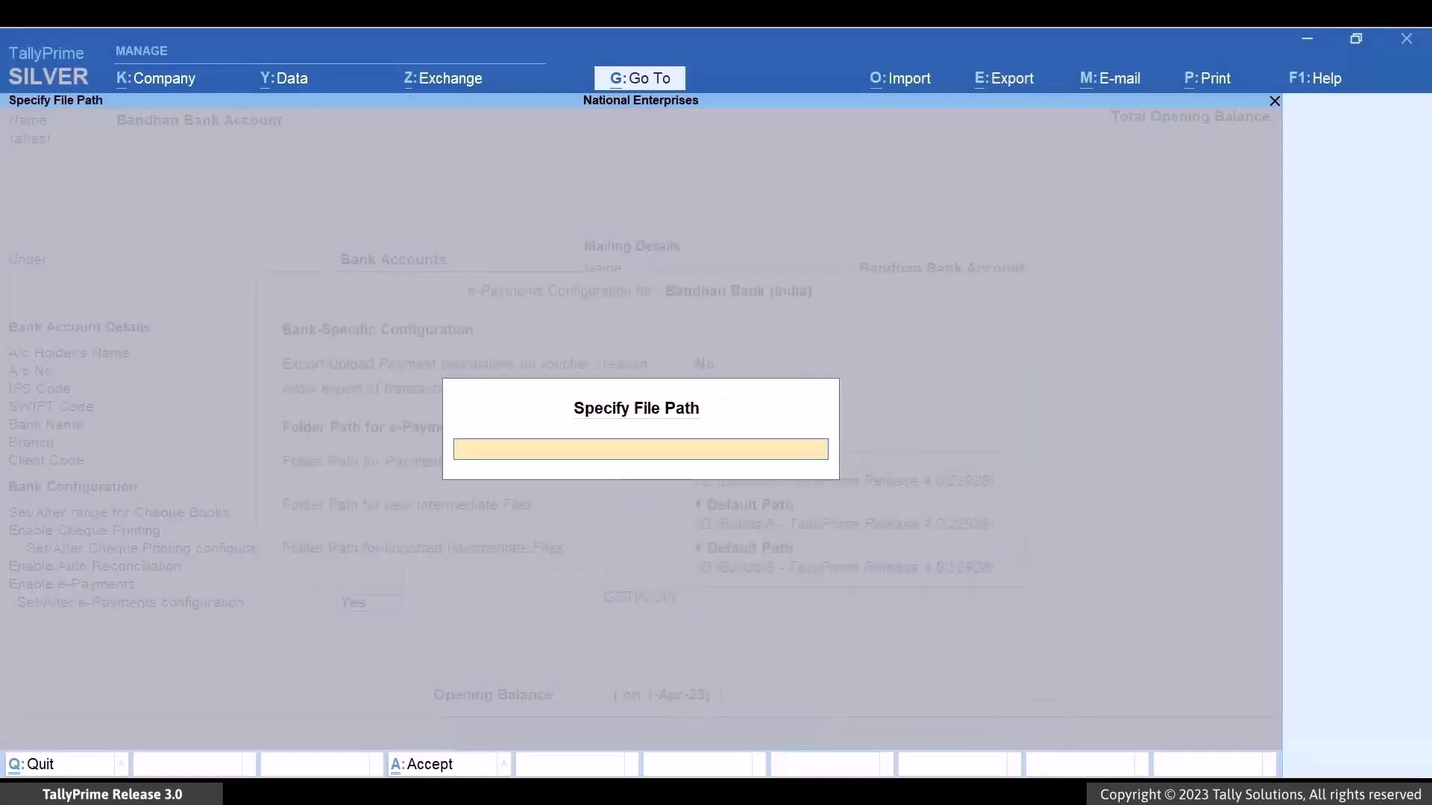
key("alt+Tab")
double_click(396, 293)
left_click(719, 140)
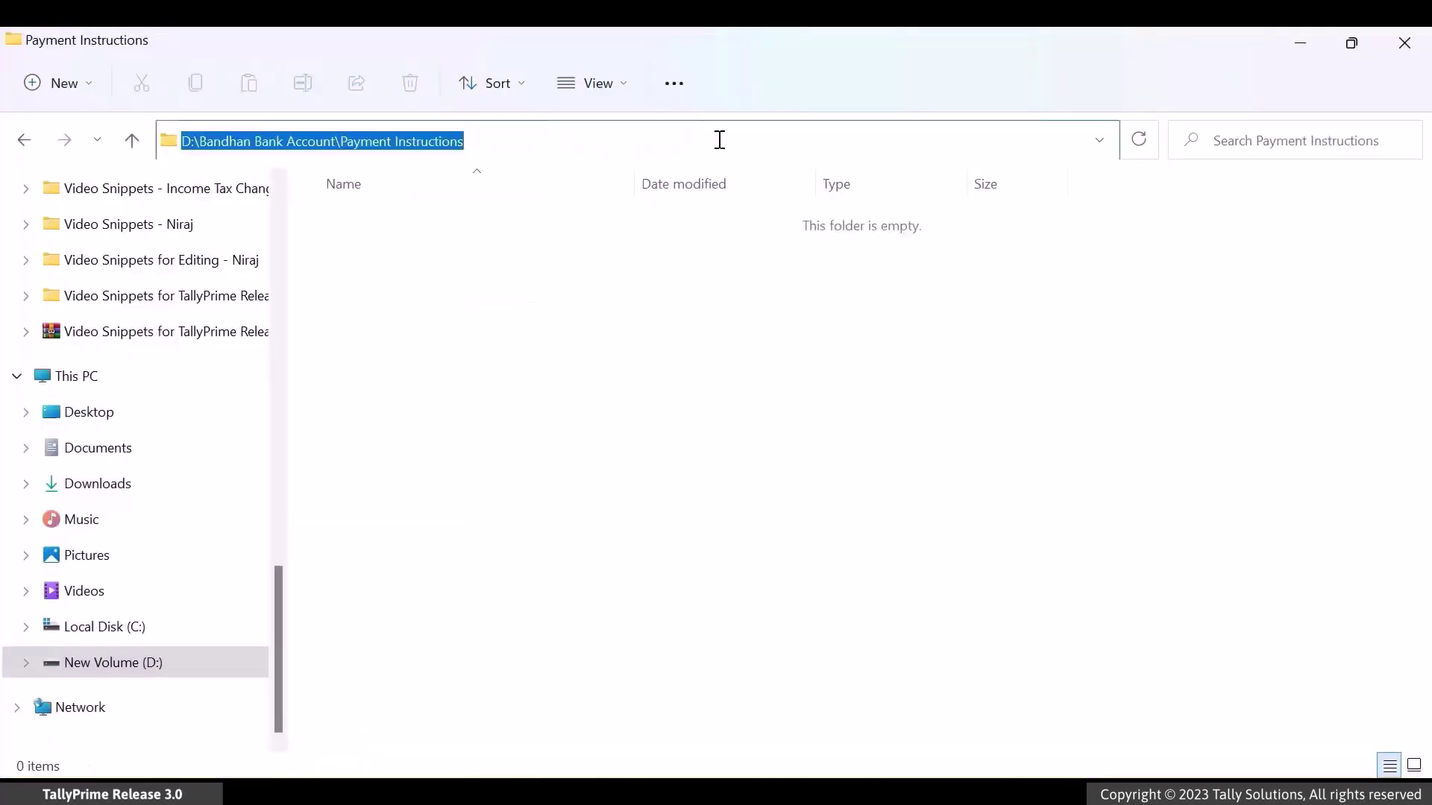
key("ctrl+c")
key("alt+Tab")
key("ctrl+v")
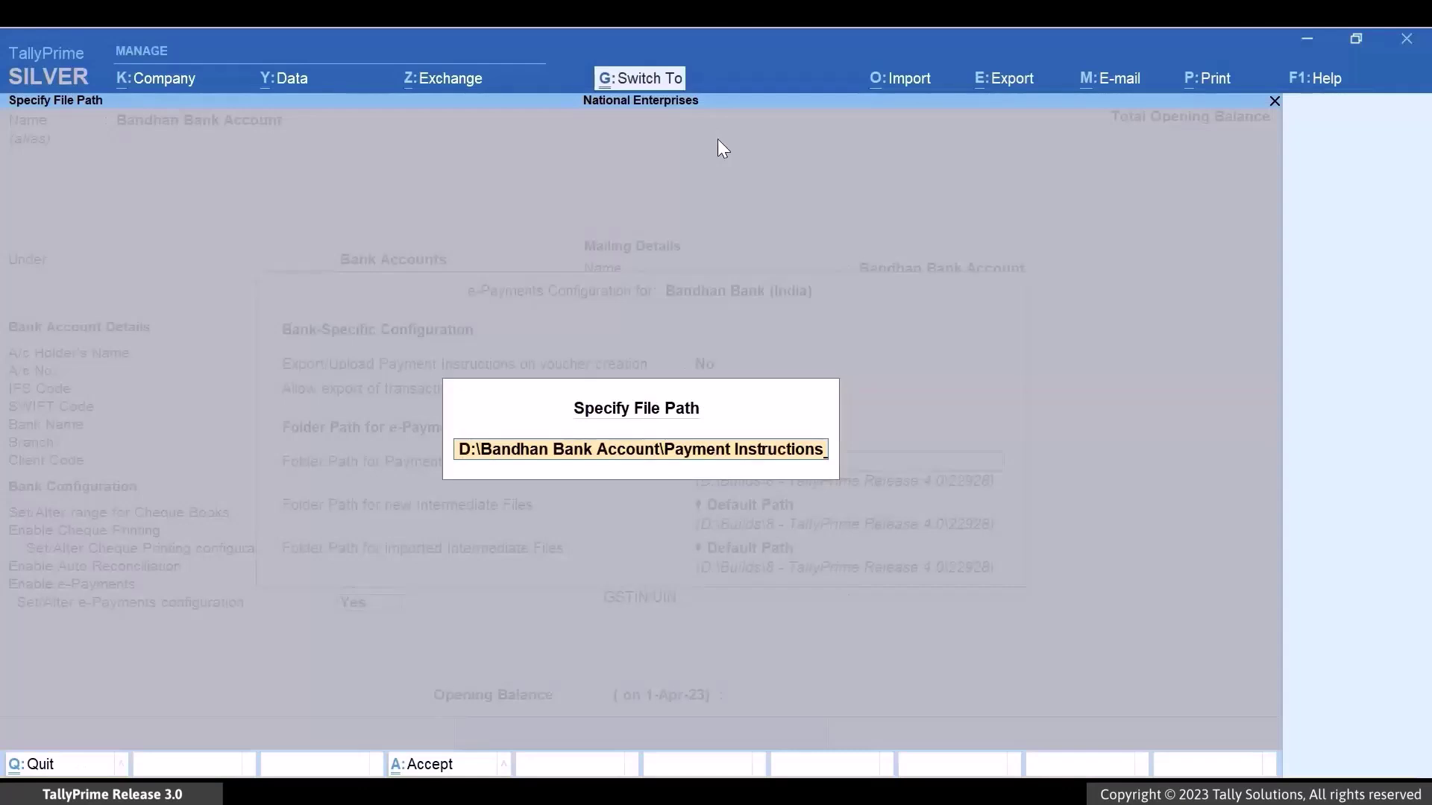
key("Return")
key("Return")
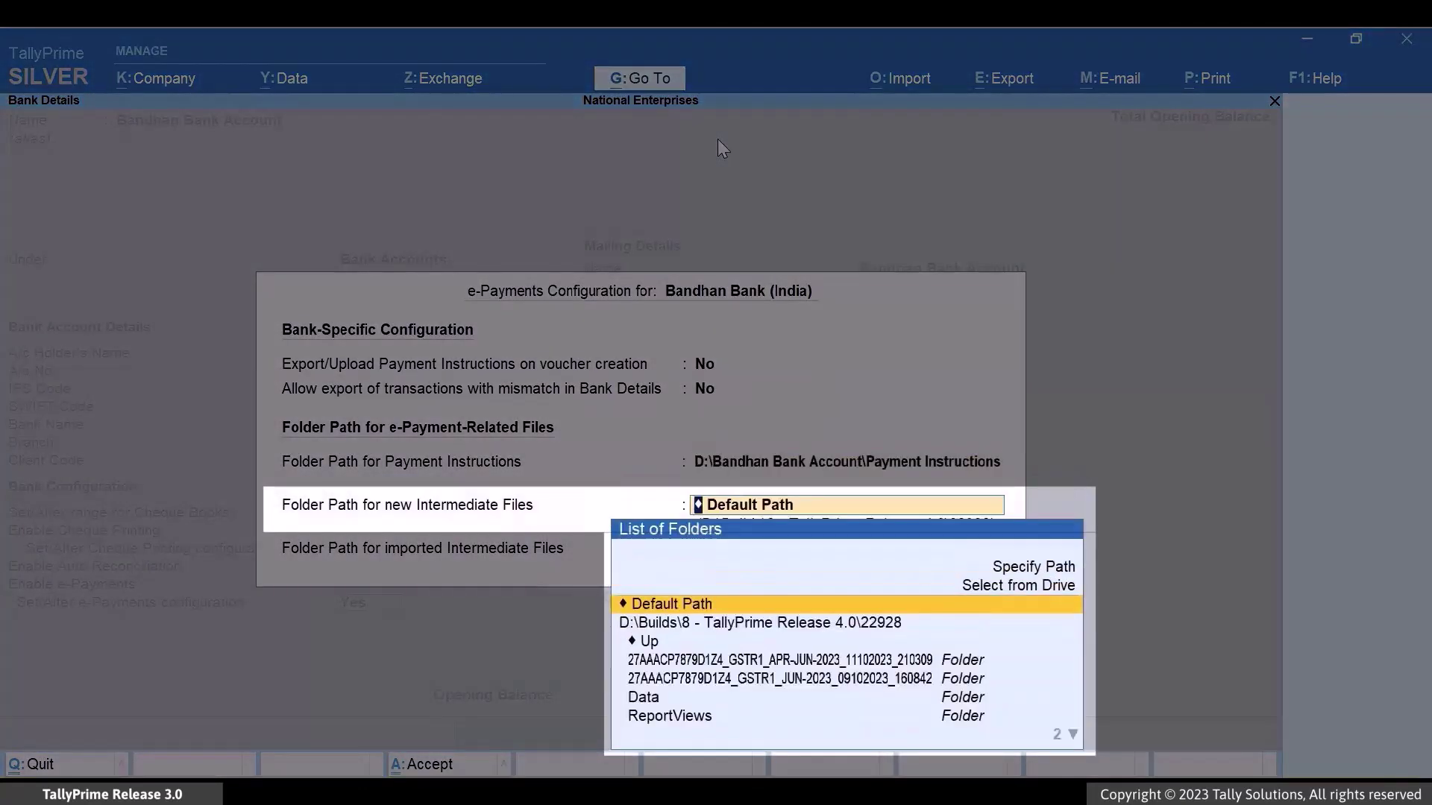
- Set the new intermediate files path to the New Intermediate Files folder
key("Up")
key("Up")
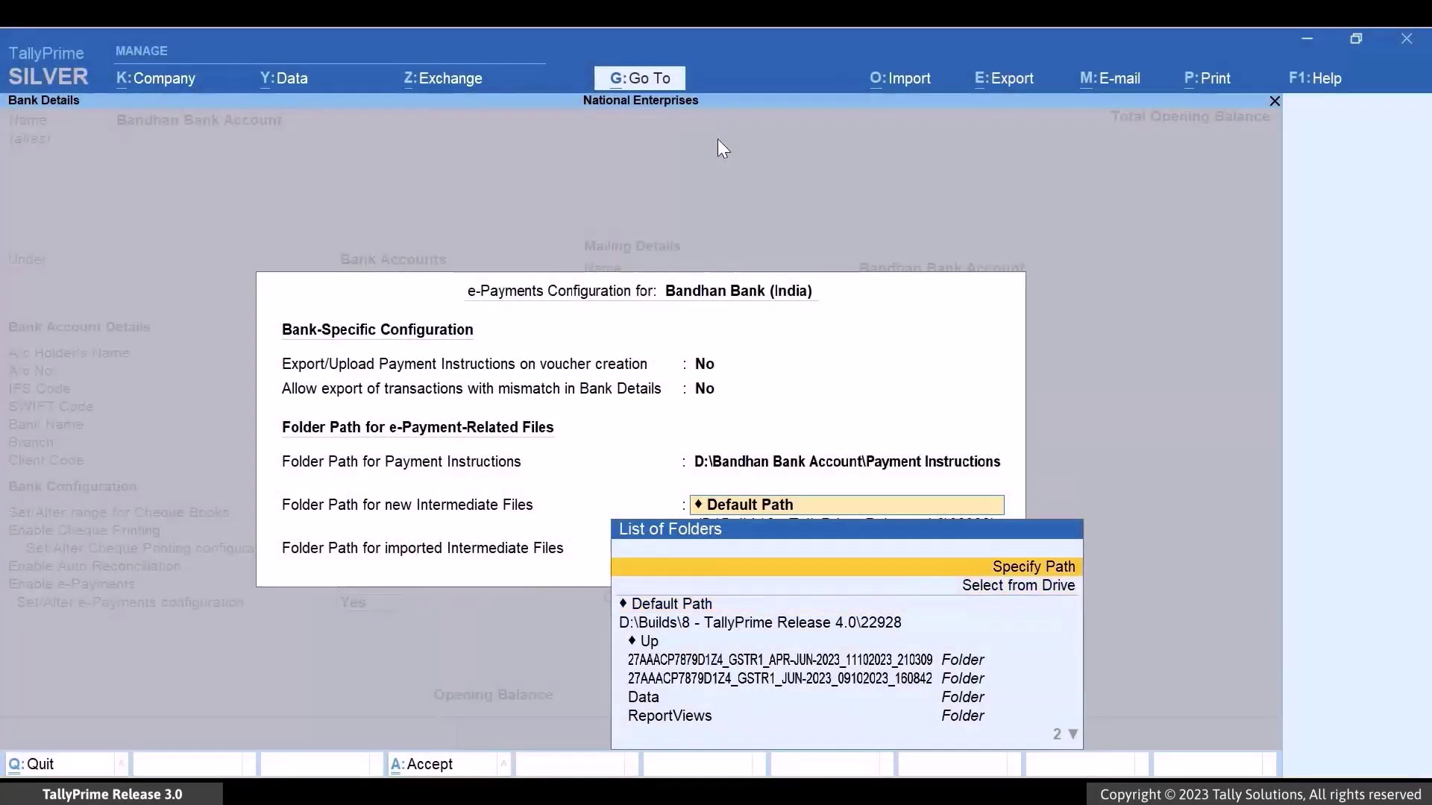
key("alt+Tab")
left_click(24, 140)
double_click(422, 256)
left_click(739, 142)
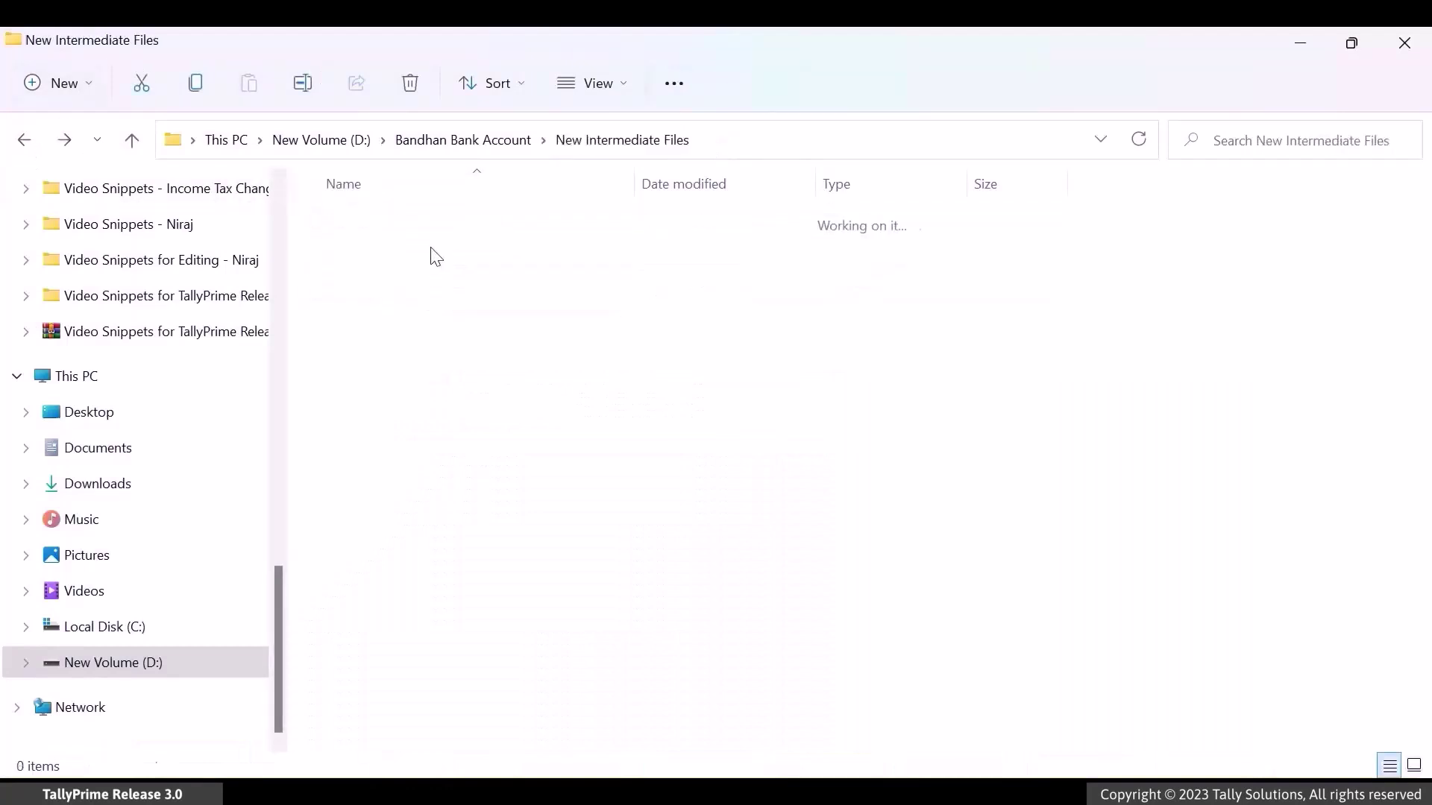
key("ctrl+c")
key("alt+Tab")
key("ctrl+v")
key("Return")
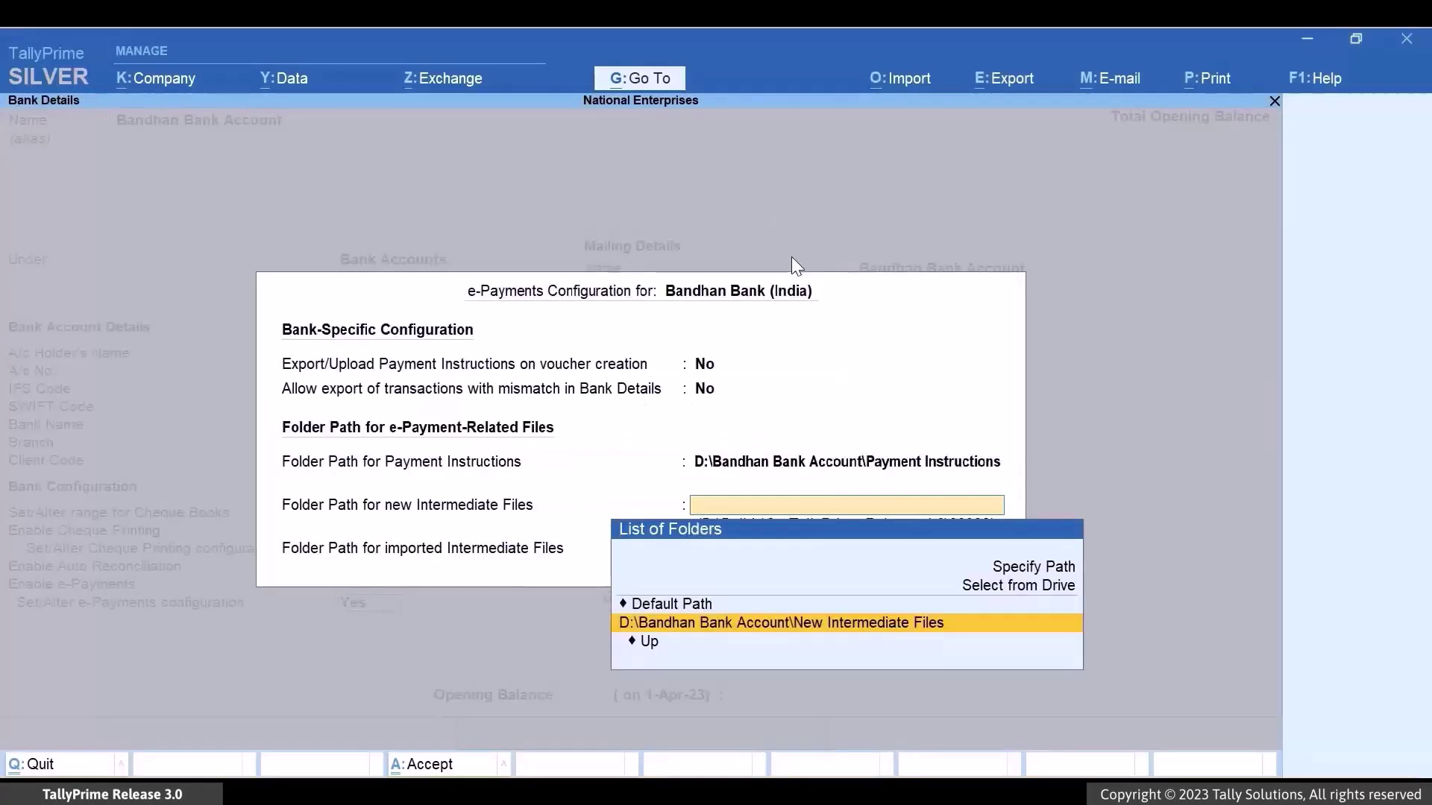
- Set the imported intermediate files path to the Imported Intermediate Files folder
key("Return")
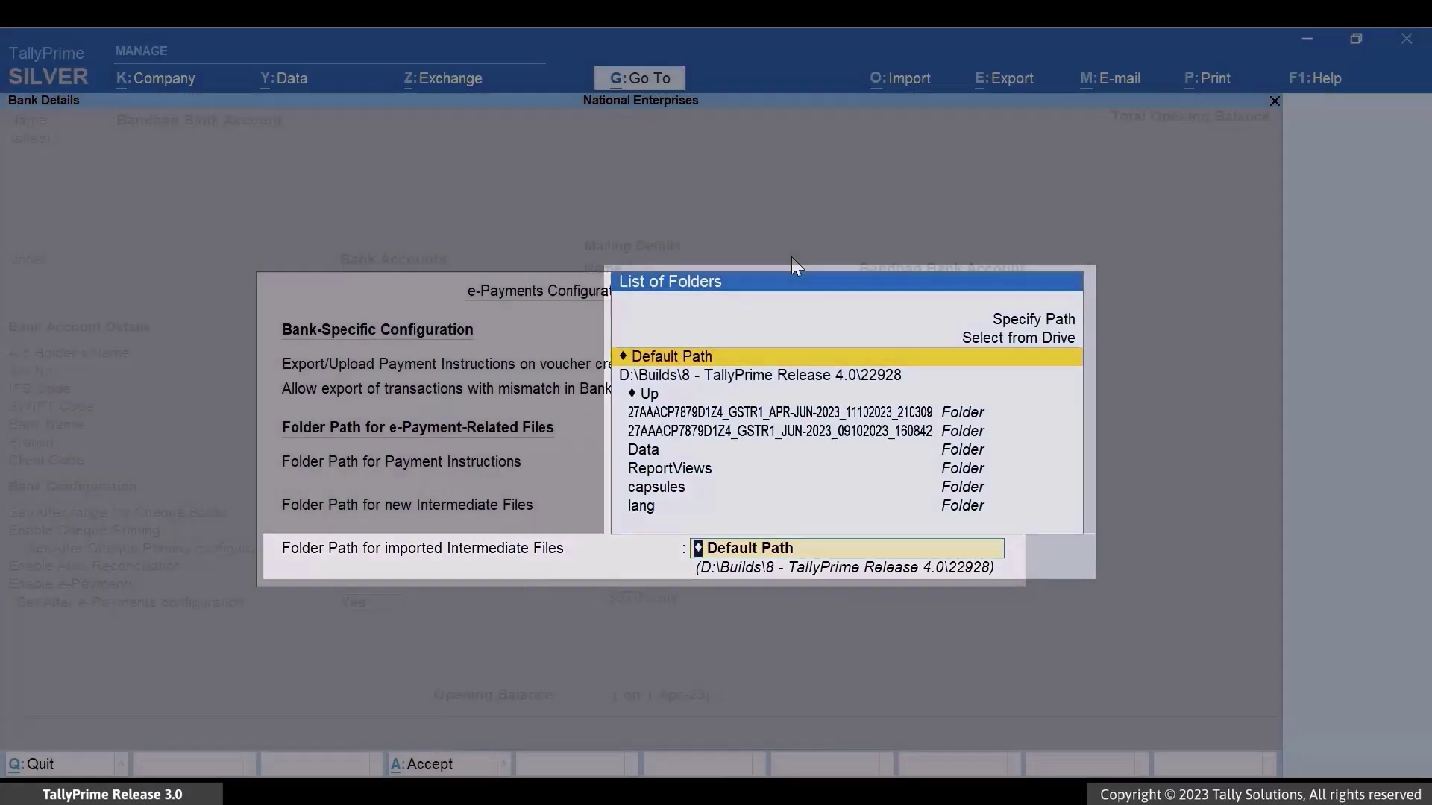
key("Up")
key("Up")
key("alt+Tab")
left_click(24, 140)
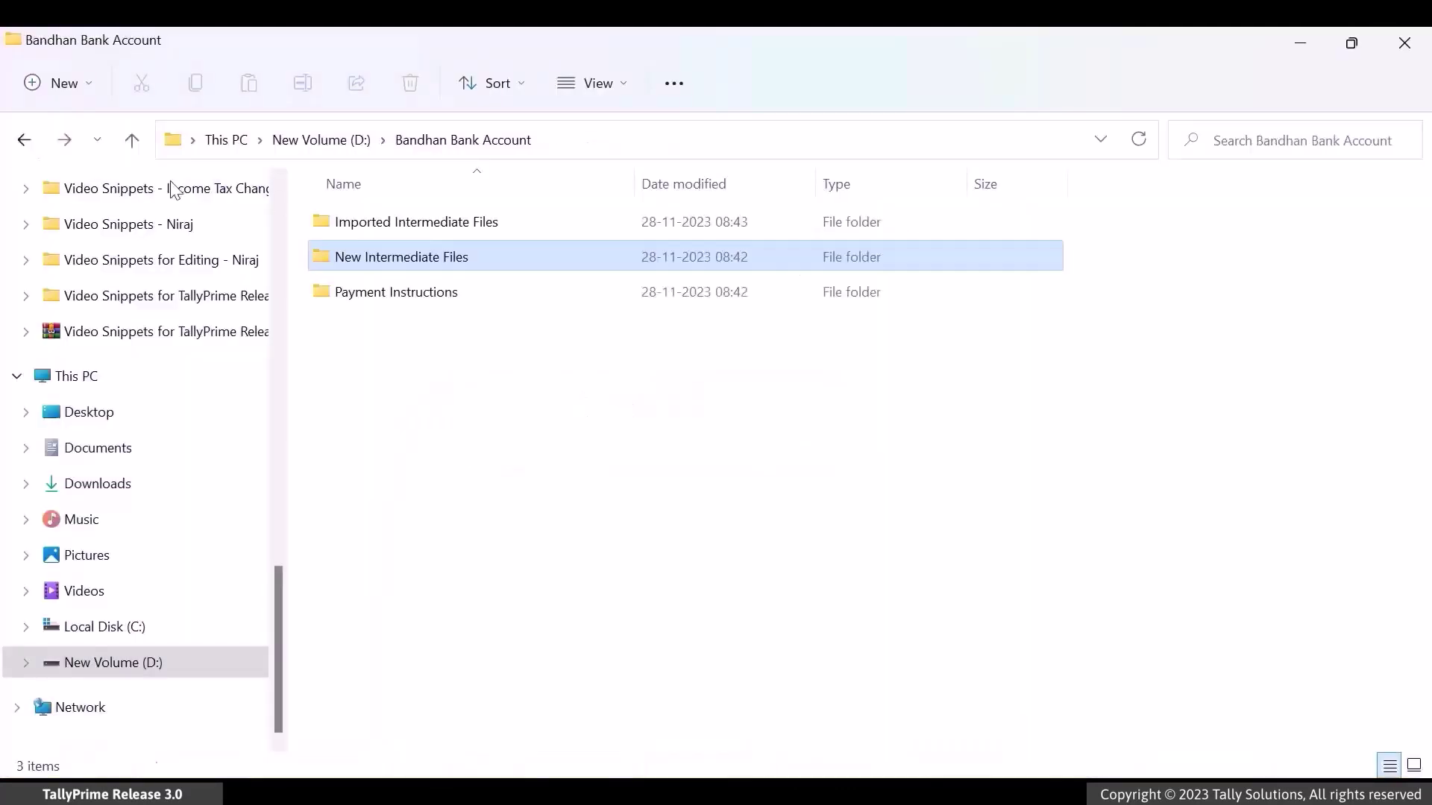
double_click(492, 226)
left_click(768, 141)
key("ctrl+c")
key("alt+Tab")
key("Return")
key("ctrl+v")
key("Return")
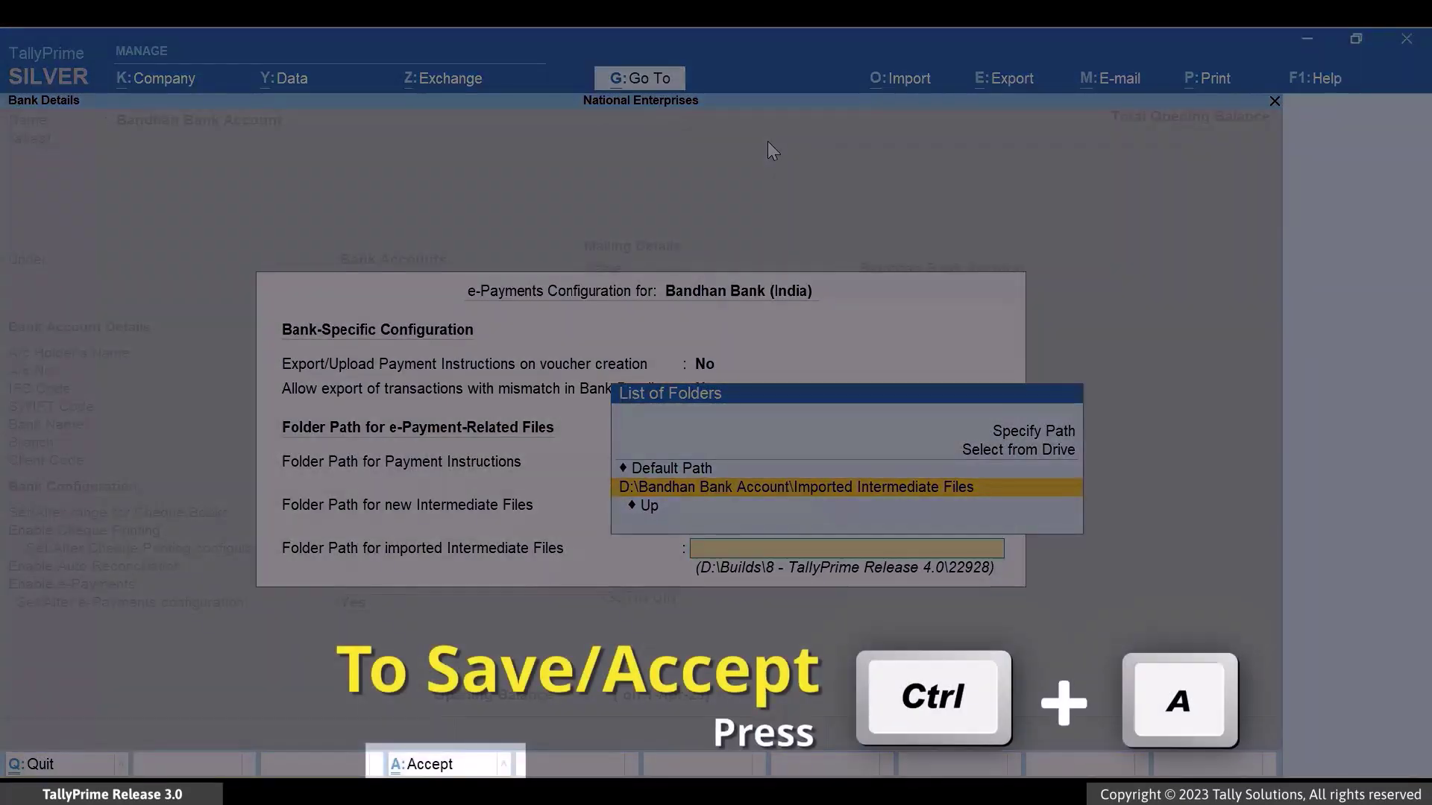
- Accept the e-Payments setup, enter the Bangalore address with pincode 560029, and save the ledger
key("ctrl+a")
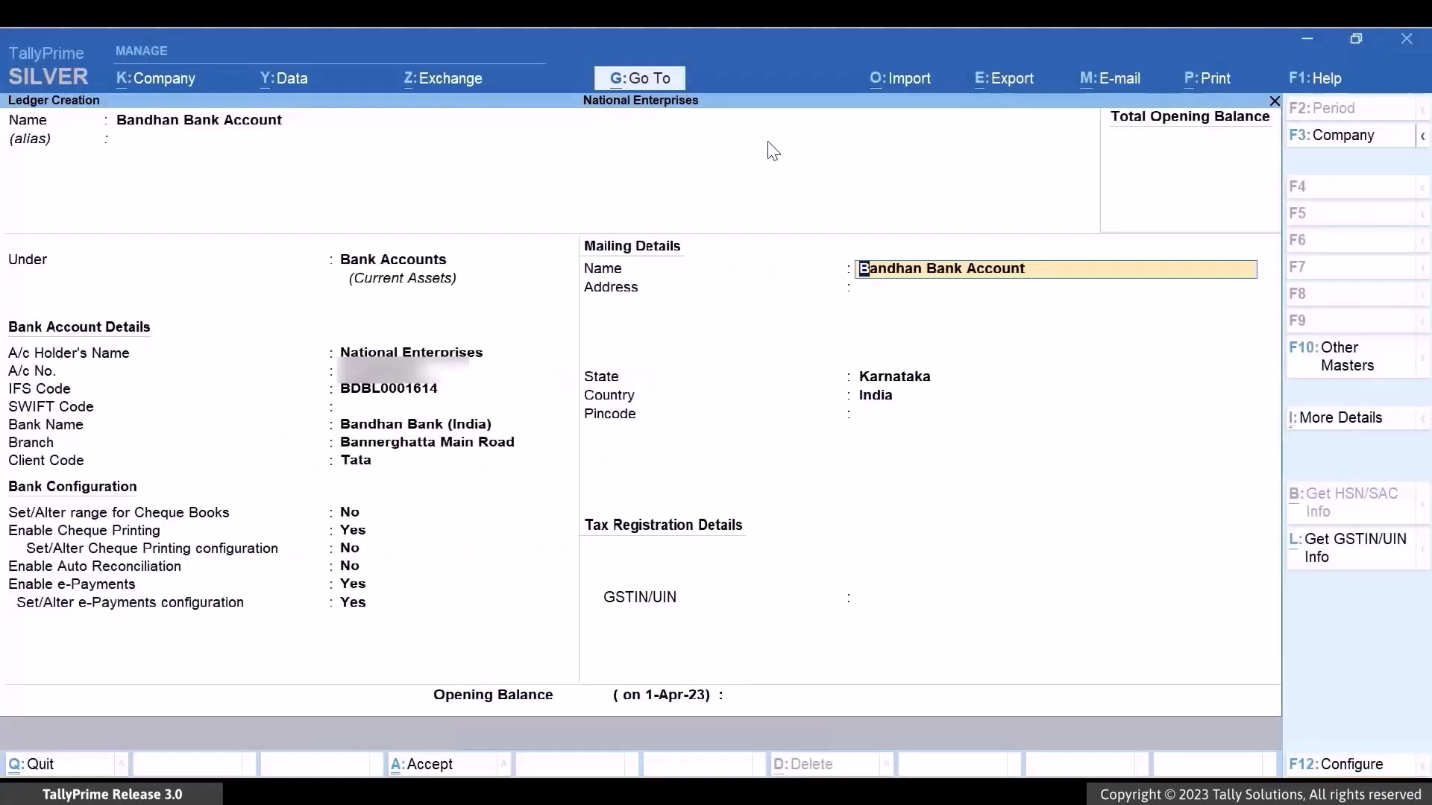
key("Return")
type("Bannerghatta Main Road")
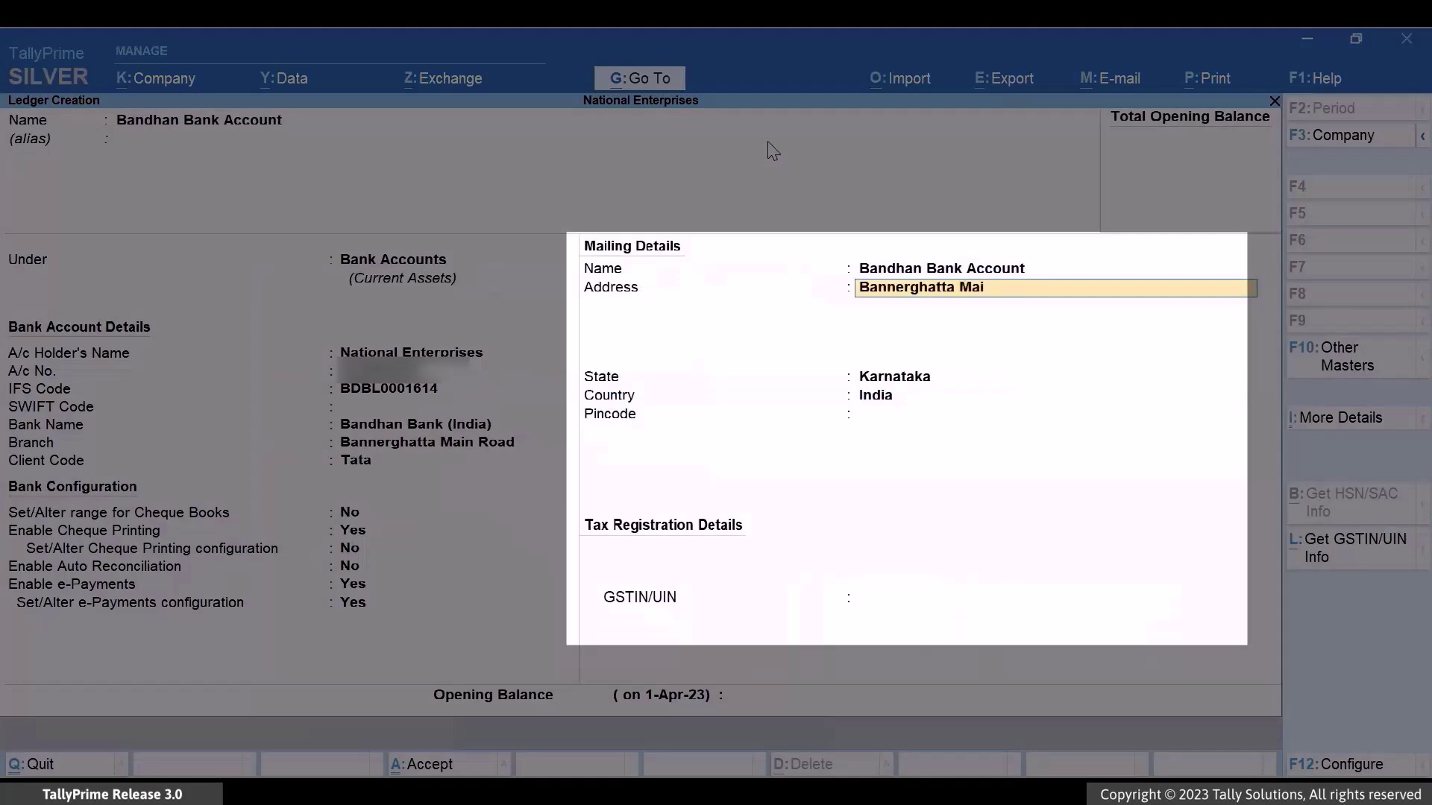
key("Return")
type("KEB Colony")
key("Return")
type("Bangalore")
key("Return")
key("Return")
type("560029")
key("Return")
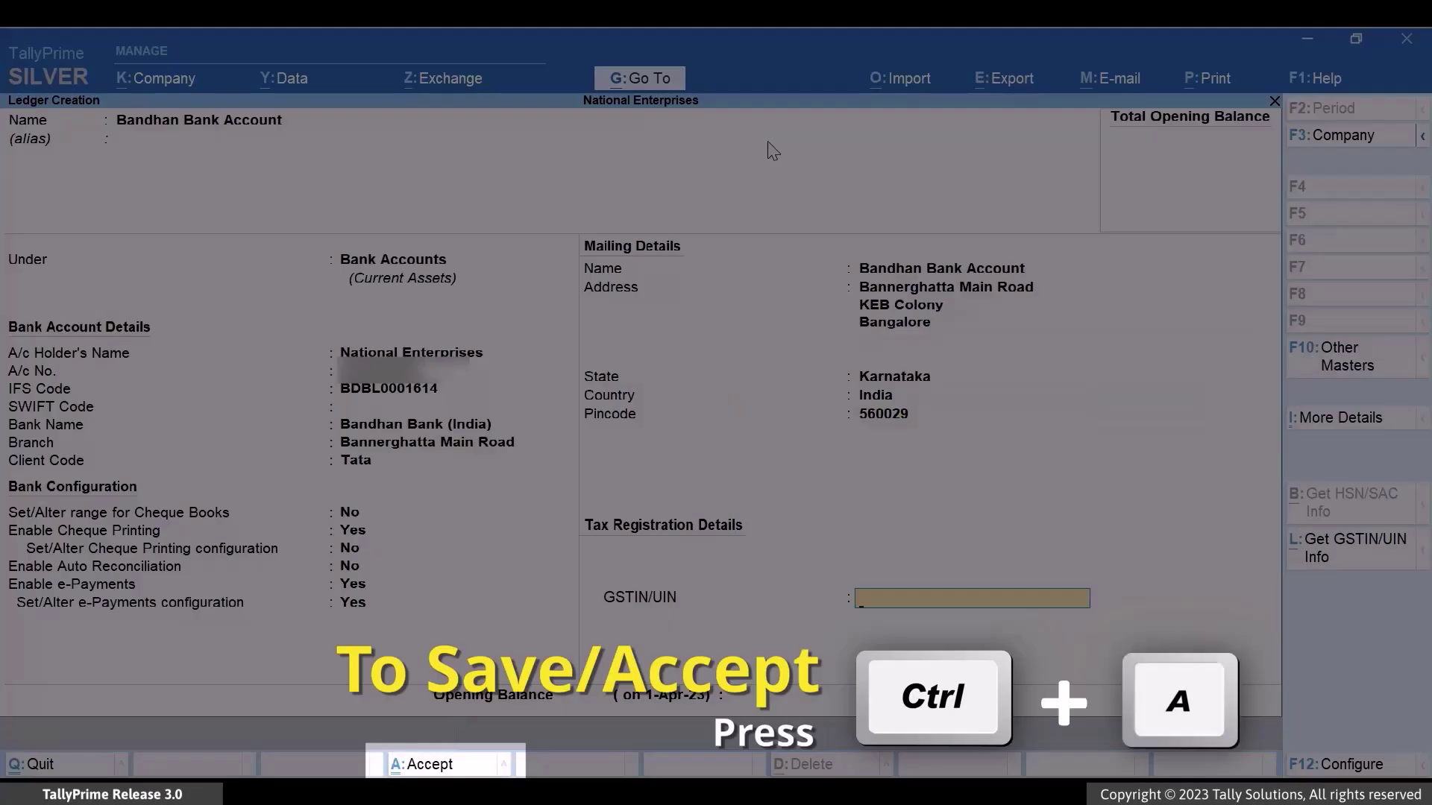
key("ctrl+a")
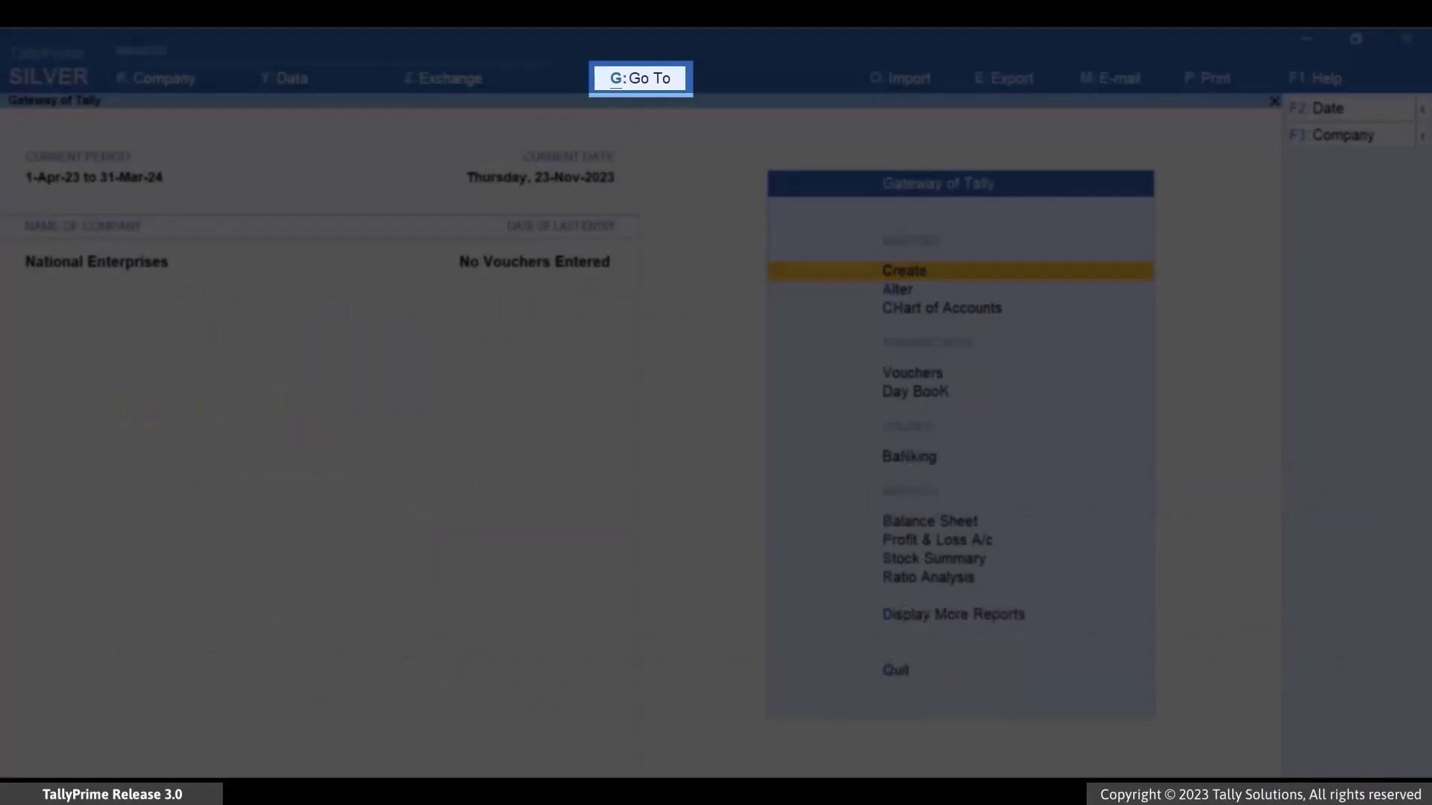
- Create a ledger named The Hawk Company under Sundry Creditors
key("alt+g")
key("Up")
key("Up")
key("Up")
key("Return")
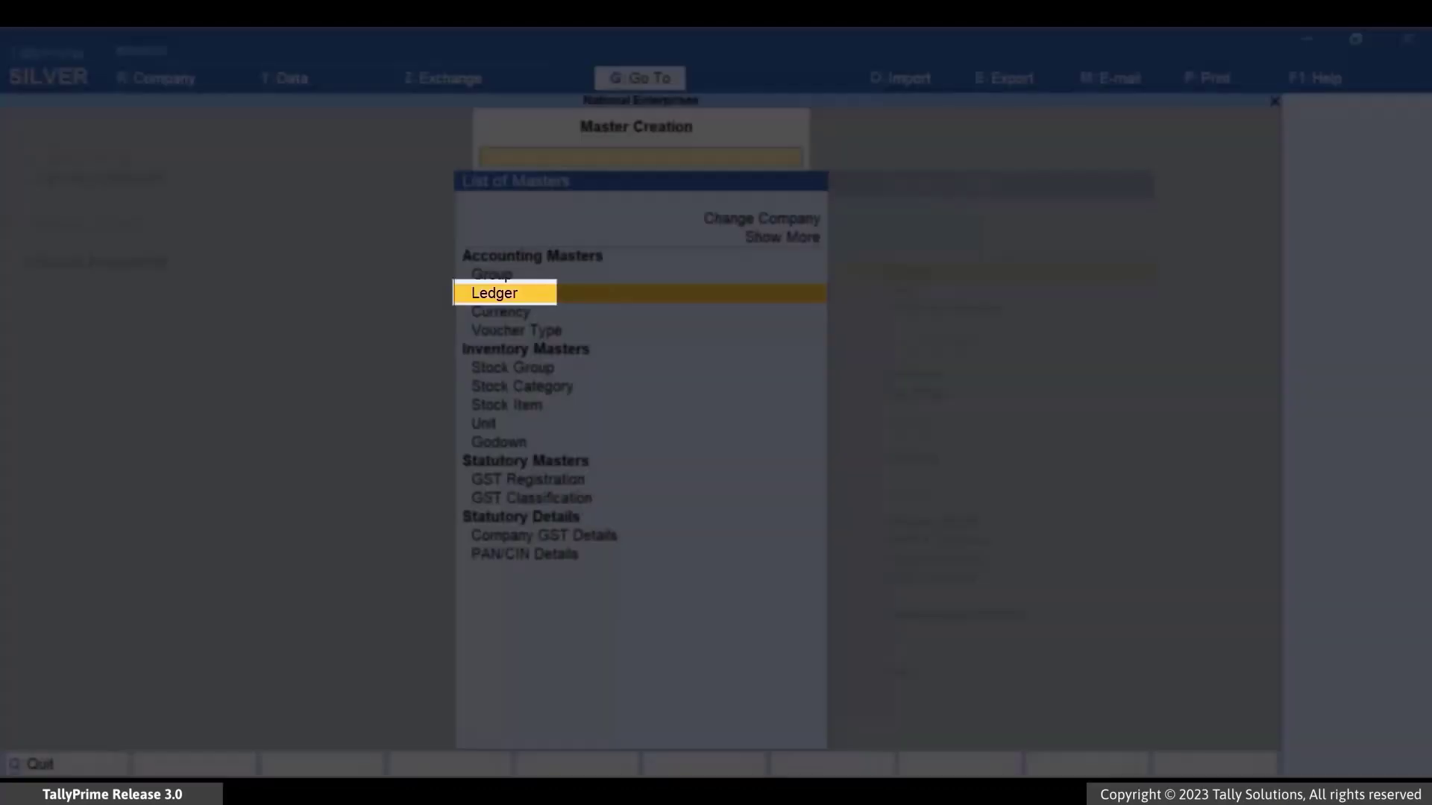
key("Return")
type("The")
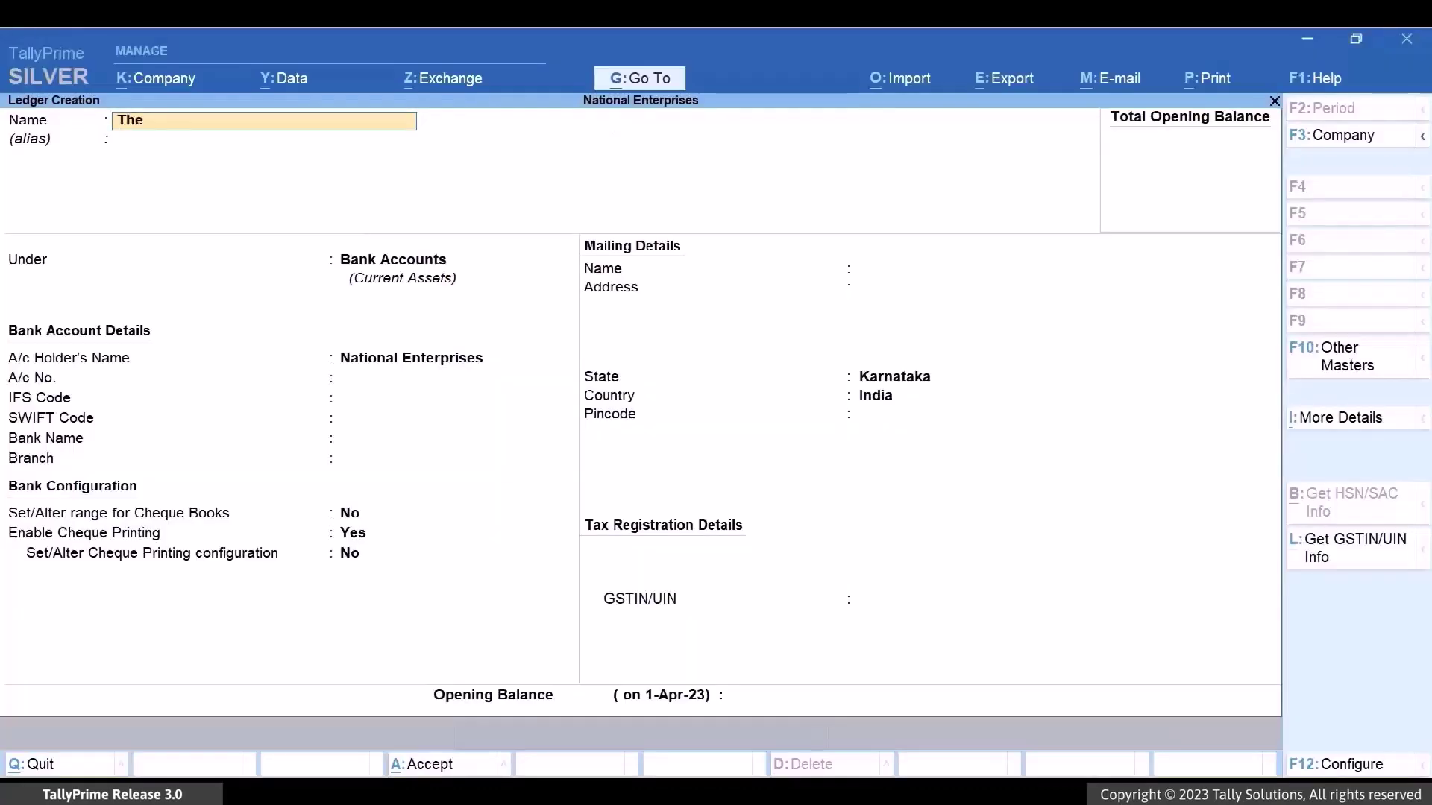
type(" Hawk Company")
key("Return")
key("Return")
type("Sund")
- Enter The Hawk Company's Bangalore address with pincode 560029 and choose to provide bank details
key("Return")
key("Return")
key("Return")
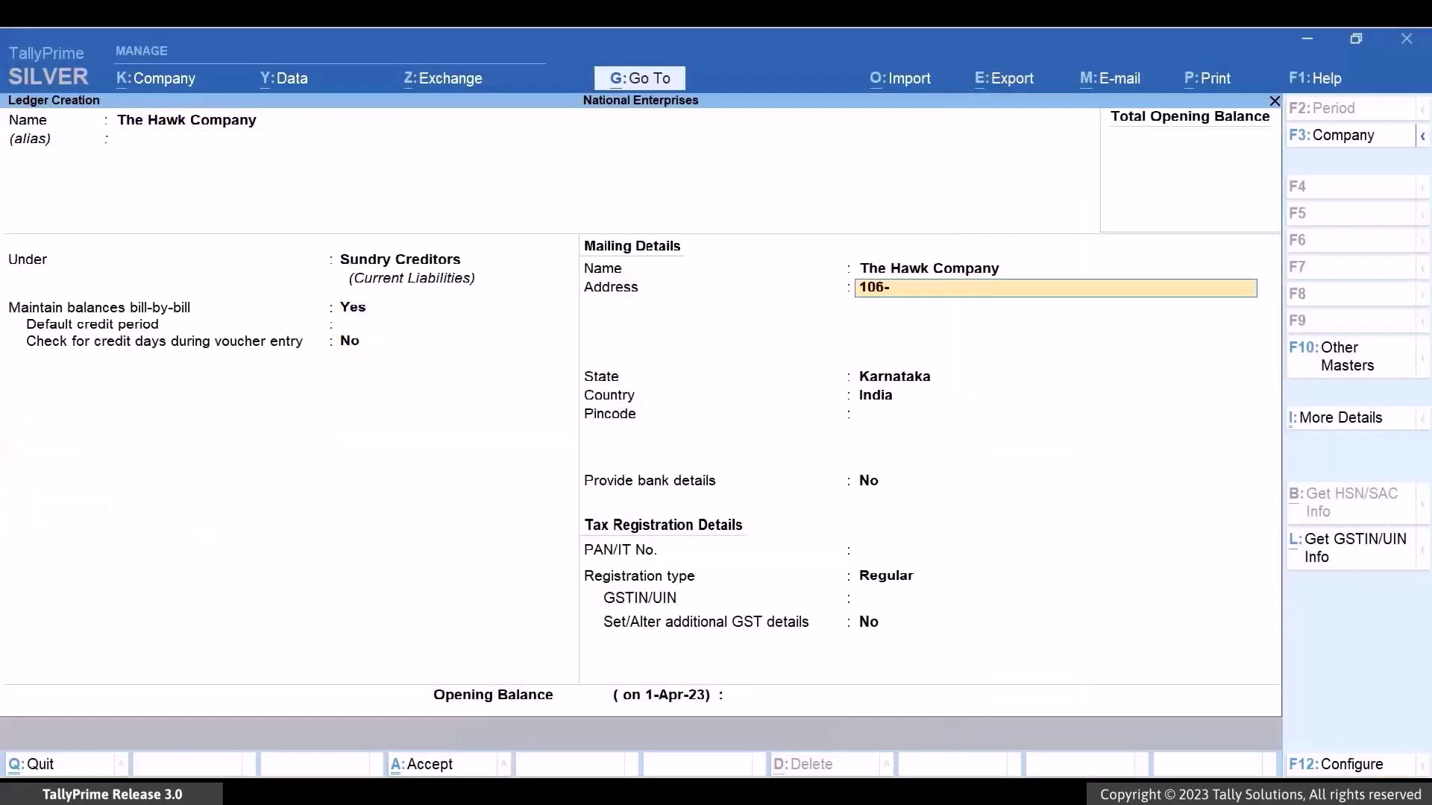
key("Return")
type("Bannerghatta Main Road")
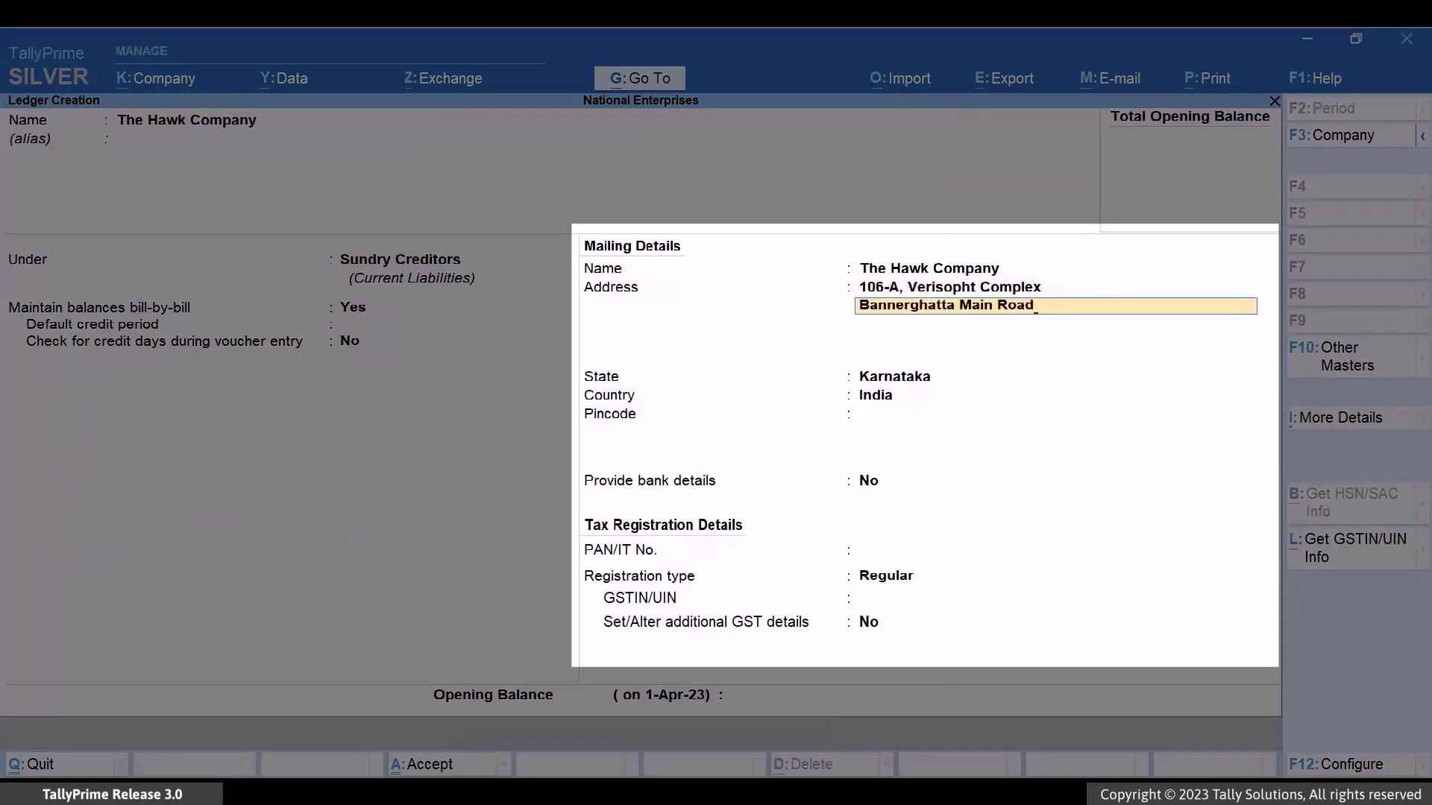
key("Return")
type("Bangalore")
key("Return")
key("Return")
key("Return")
key("Return")
type("560029")
key("Return")
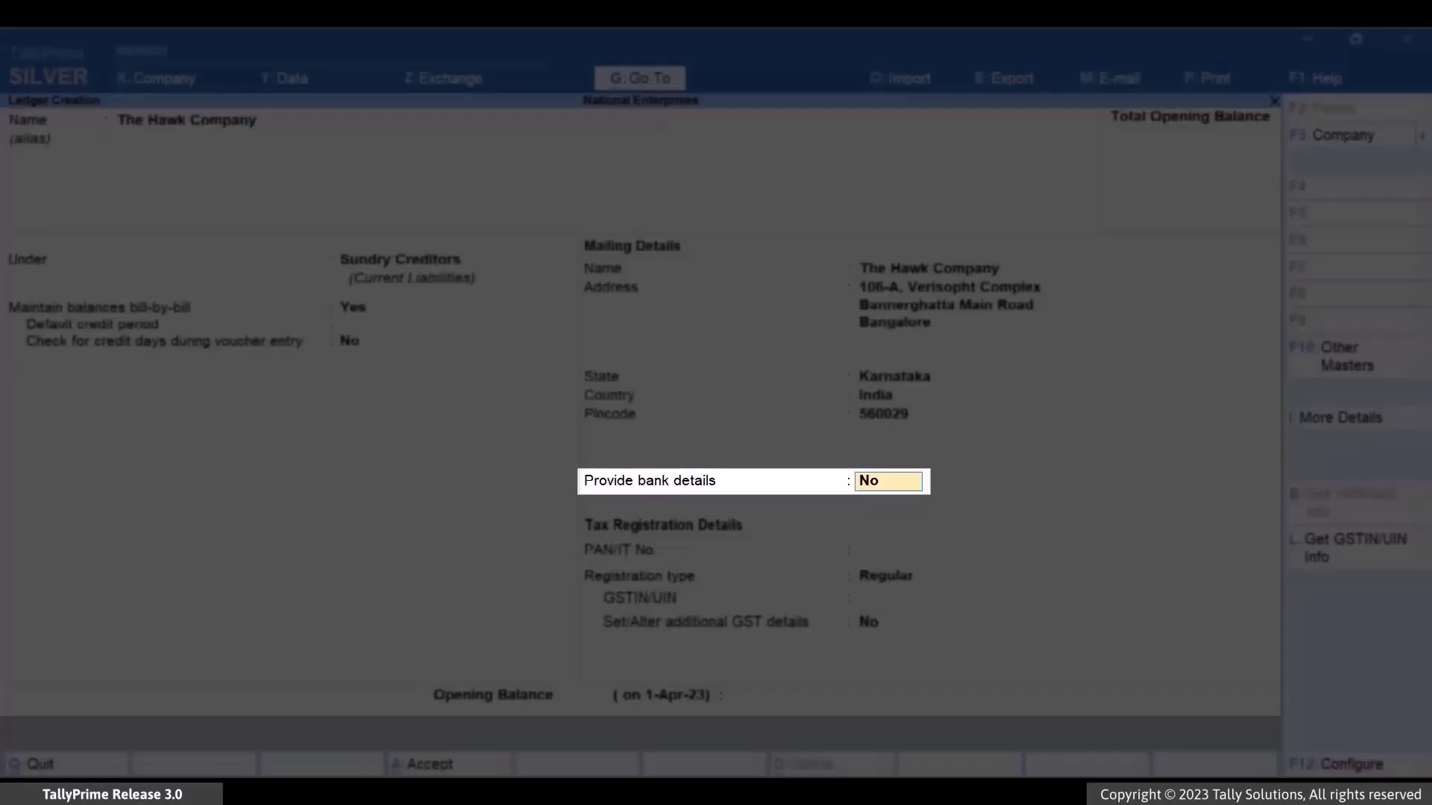
type("yes")
key("Return")
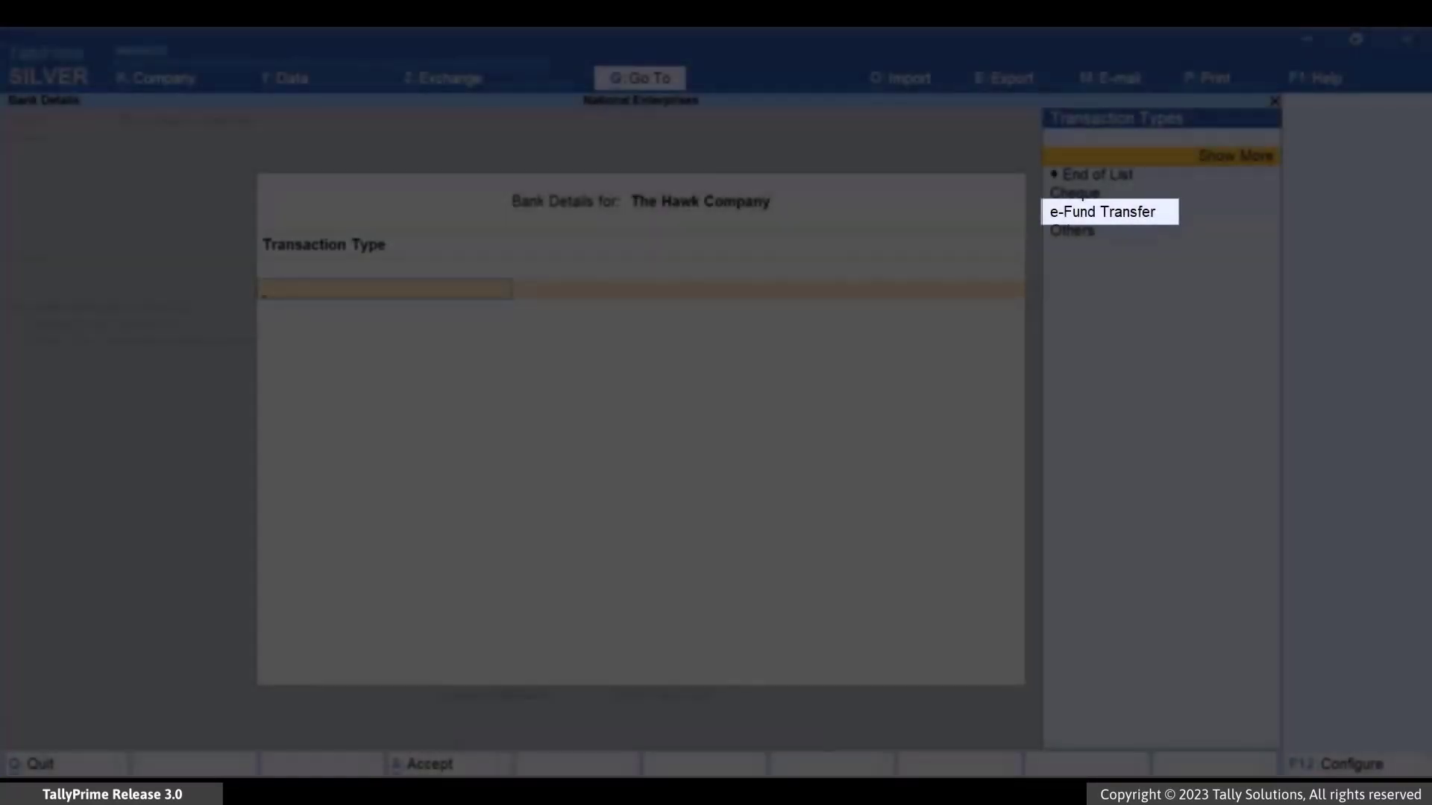
- Add an e-Fund Transfer account with IFS KKBK0001913 at Kotak Mahindra Bank (India)
key("Down")
key("Down")
key("Down")
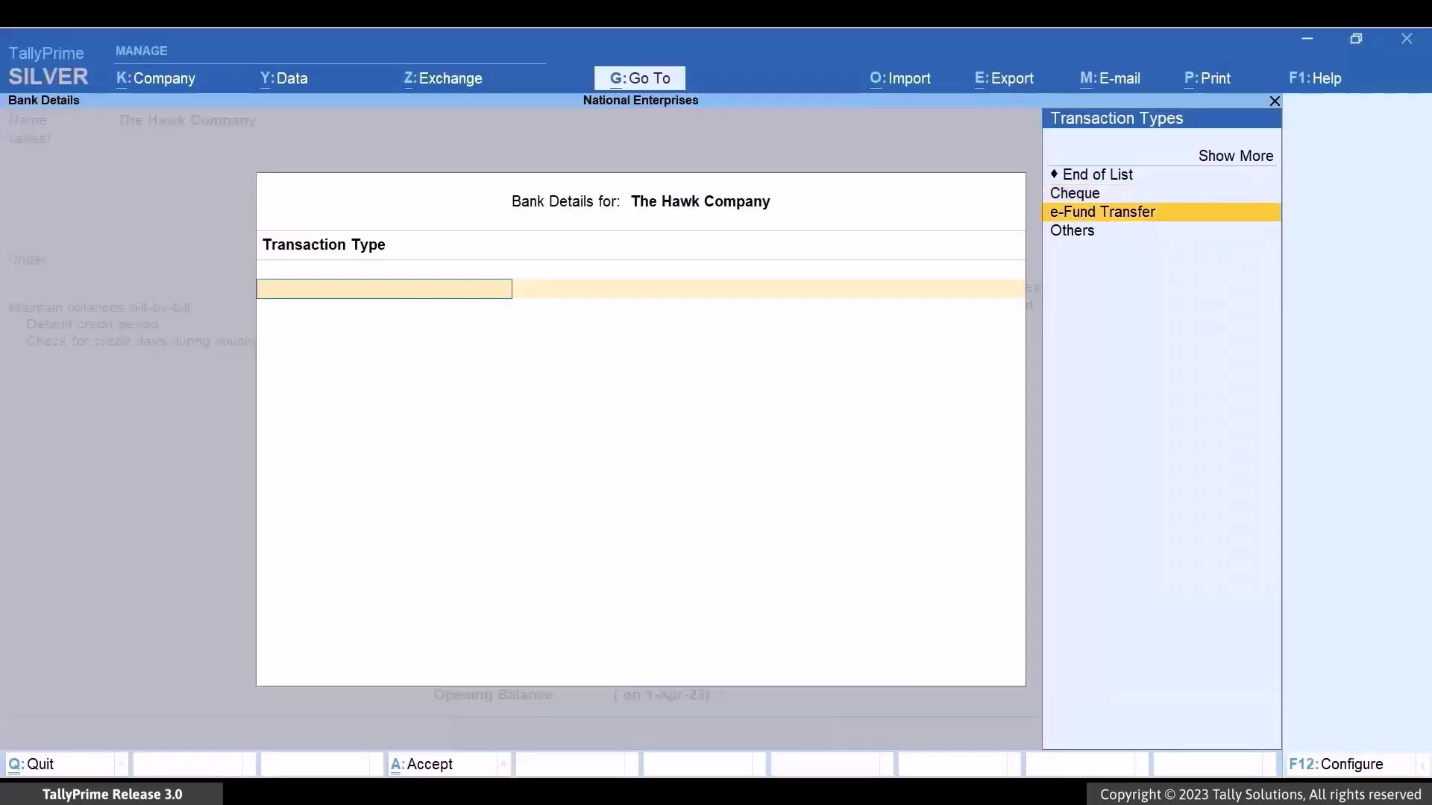
key("Return")
type("123456789012")
key("Return")
type("KKBK00019")
key("Return")
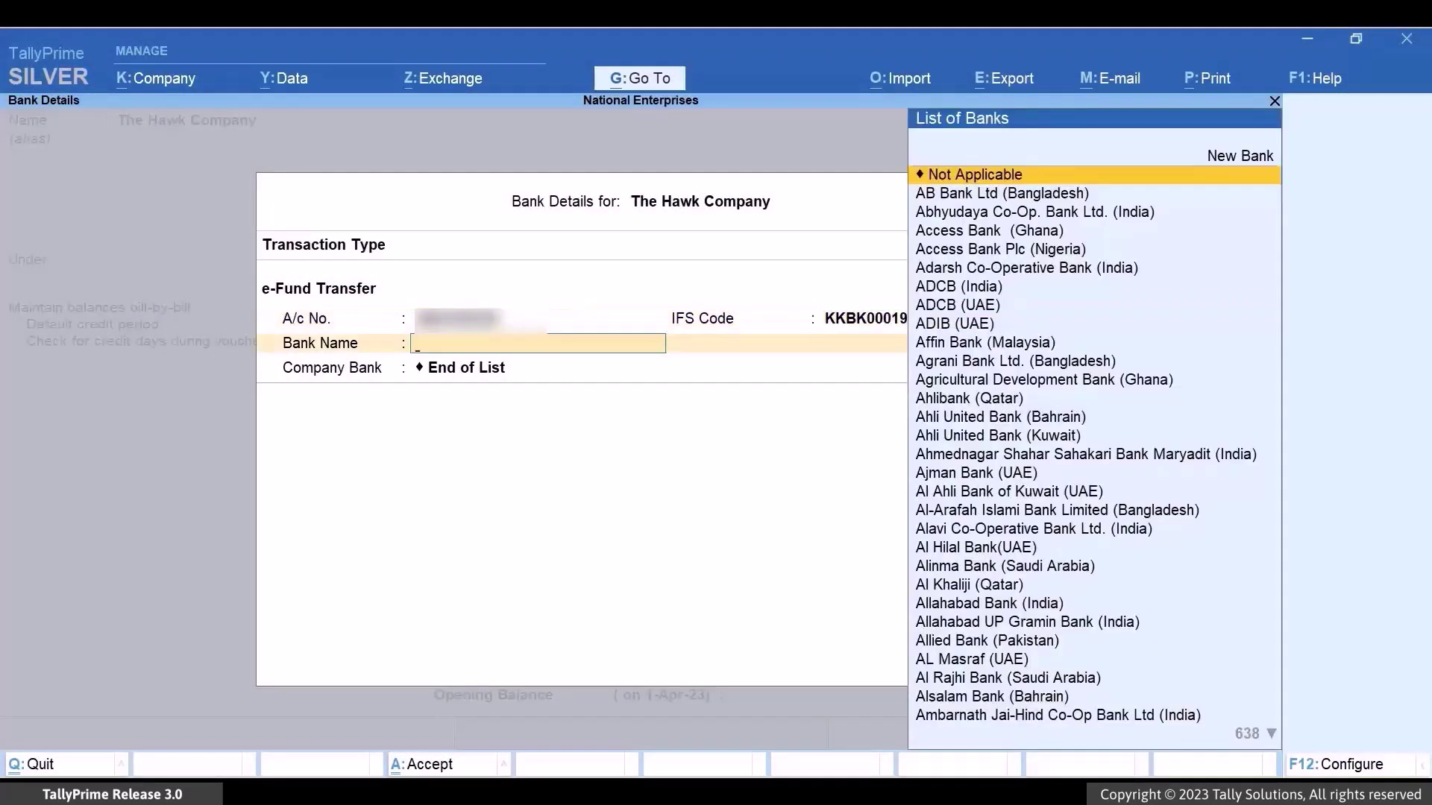
type("KOT")
key("Return")
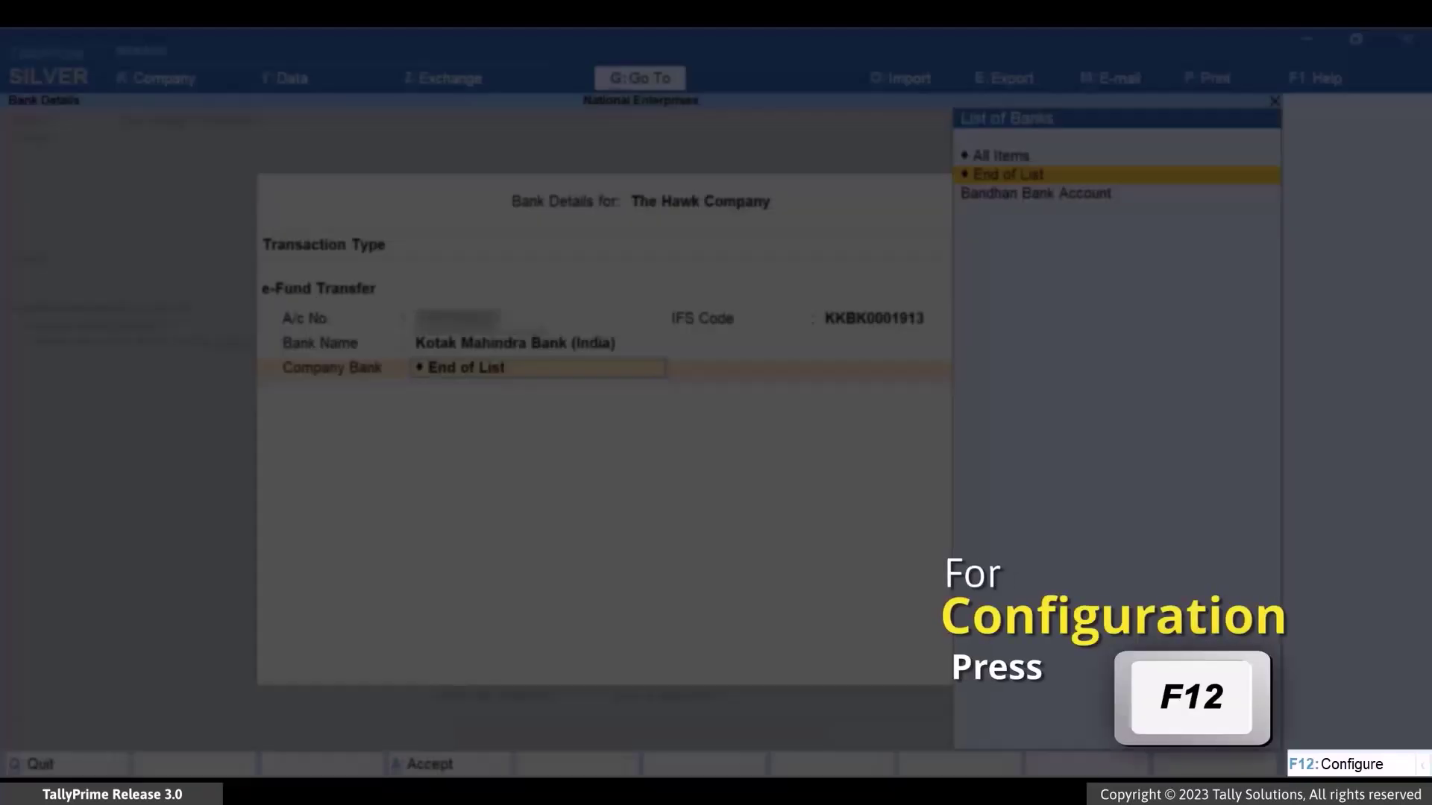
- Allow multiple beneficiary details, leaving the company bank unset, and start a new account row
key("F12")
key("Return")
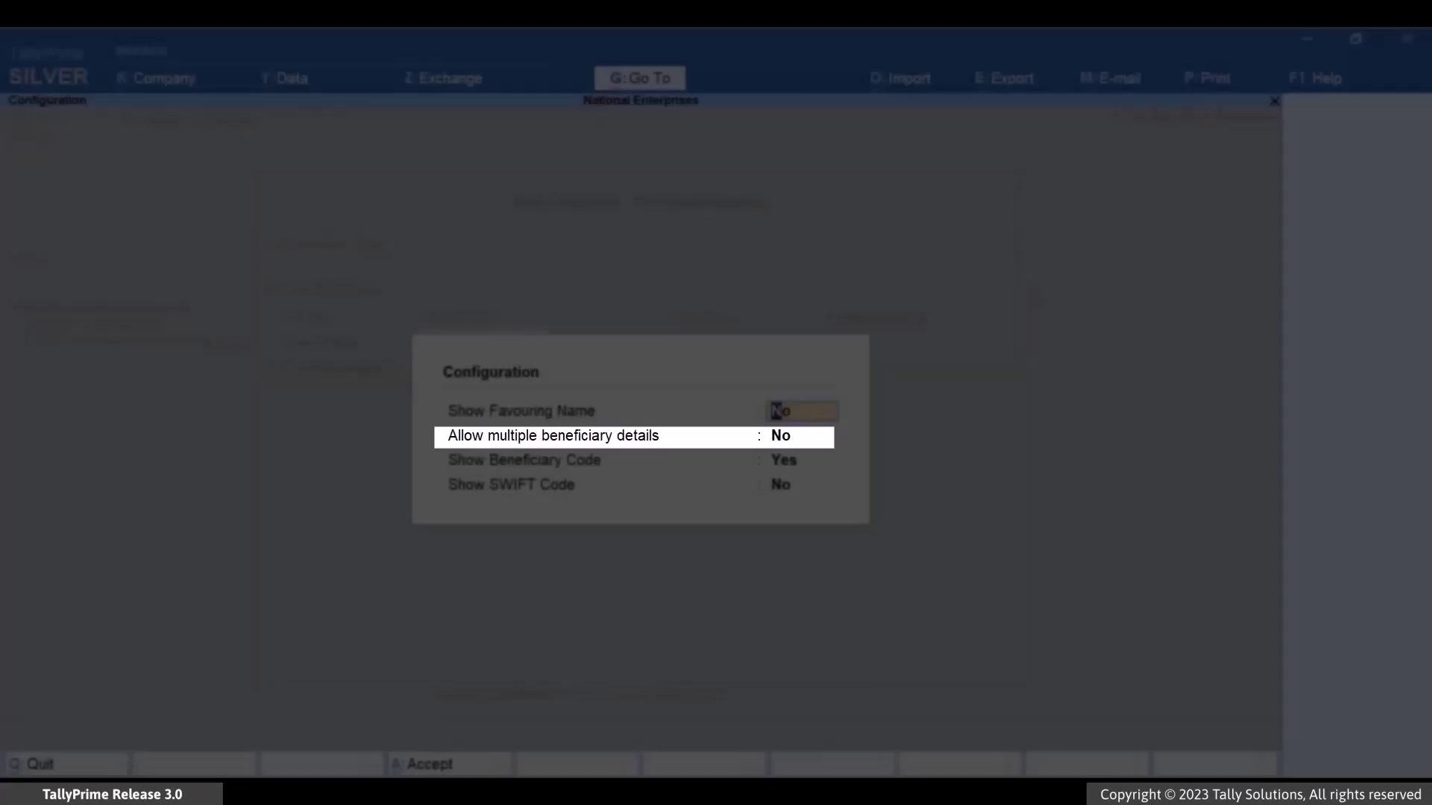
type("YES")
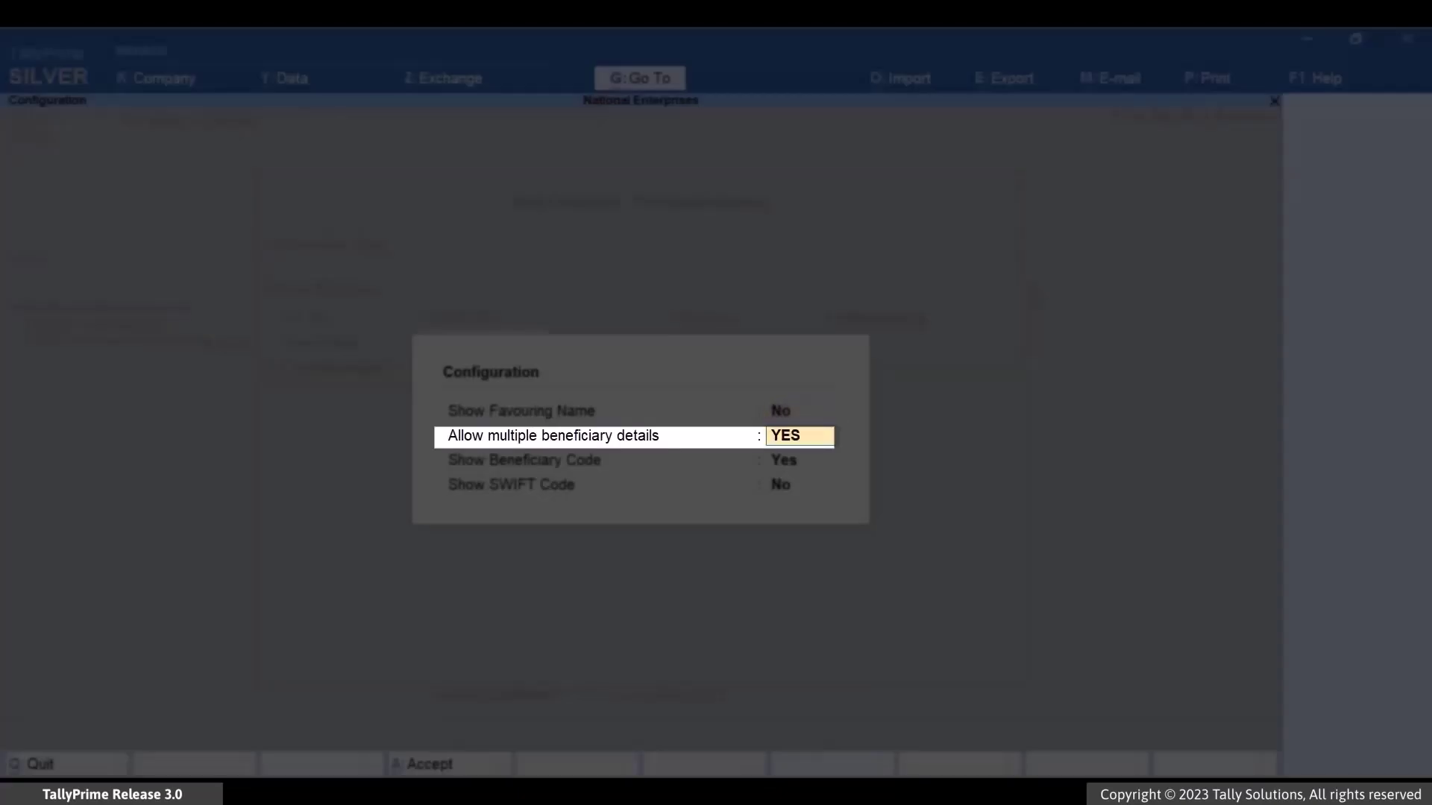
key("ctrl+a")
key("Return")
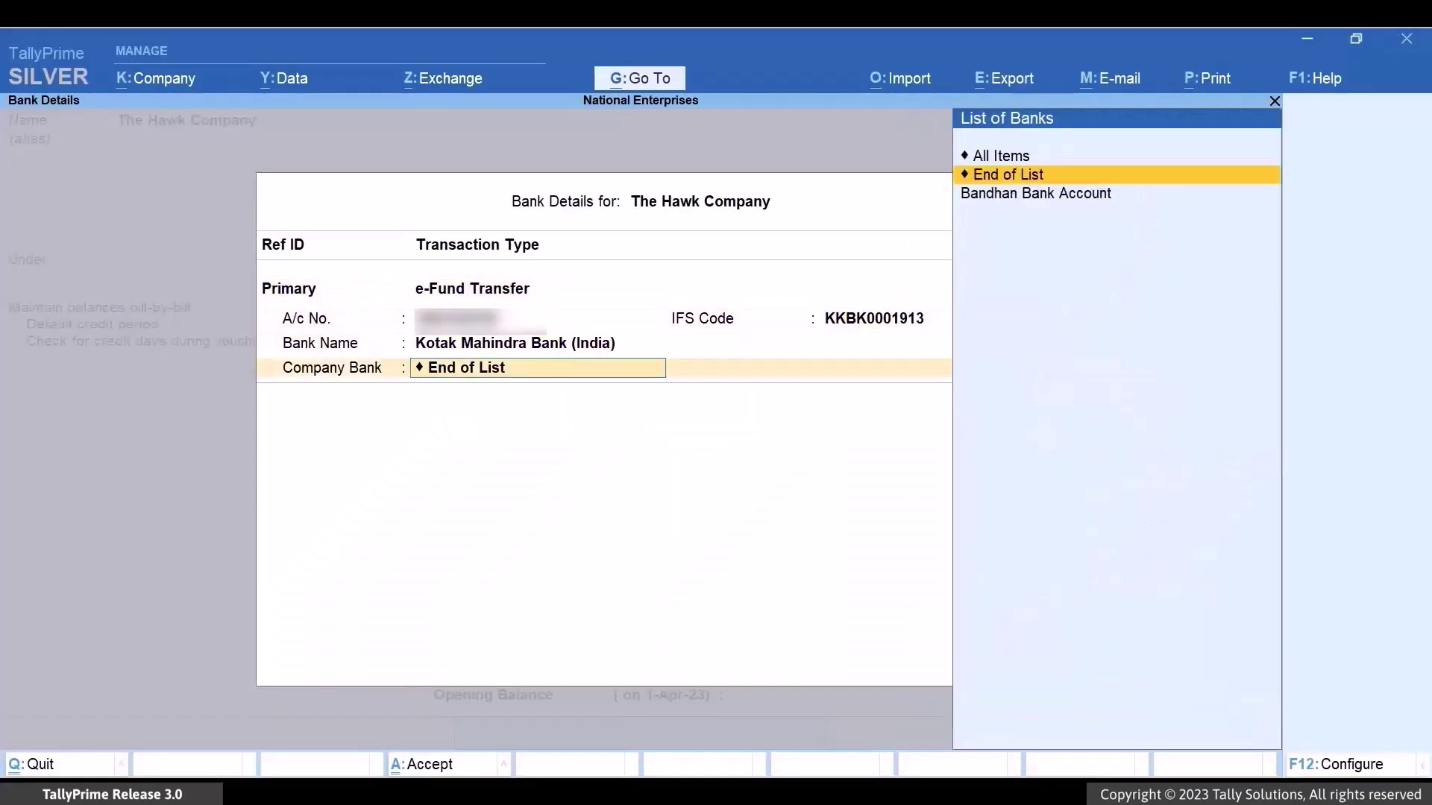
key("Return")
- Add a Secondary e-Fund Transfer account at Bank of Baroda (India), IFS BOBR0009823, and accept bank details
type("Secondary")
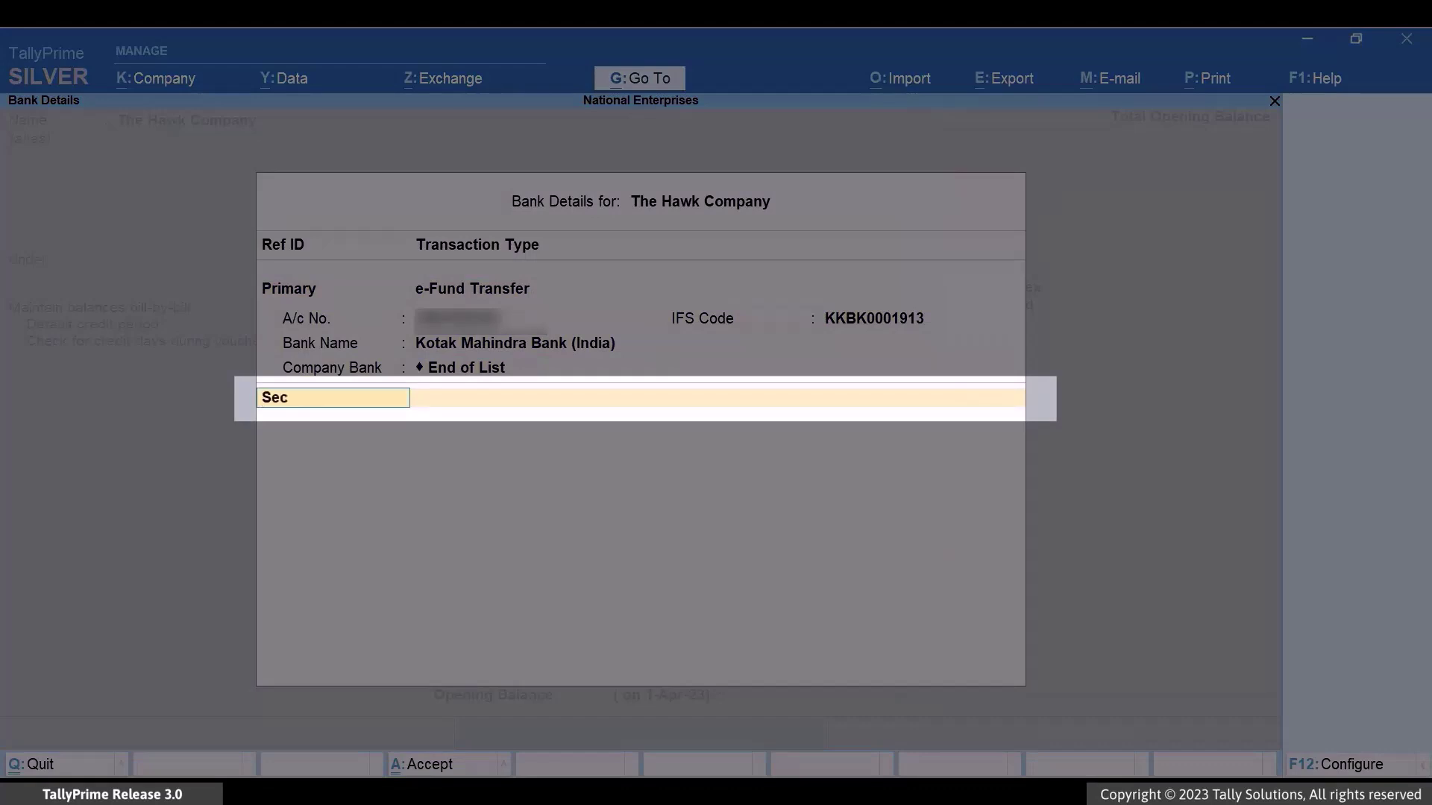
key("Return")
key("Down")
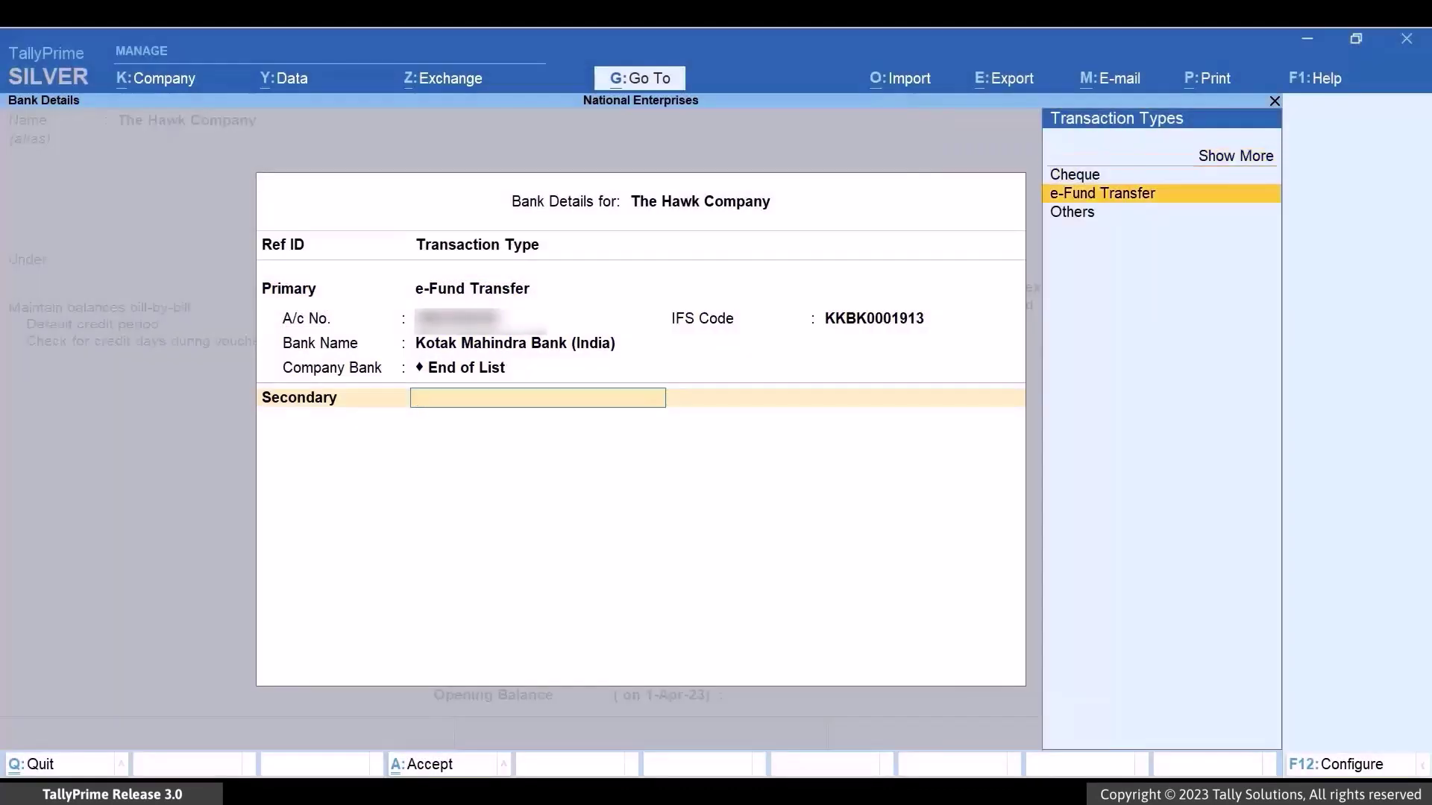
key("Return")
key("Return")
type("BOBR00098")
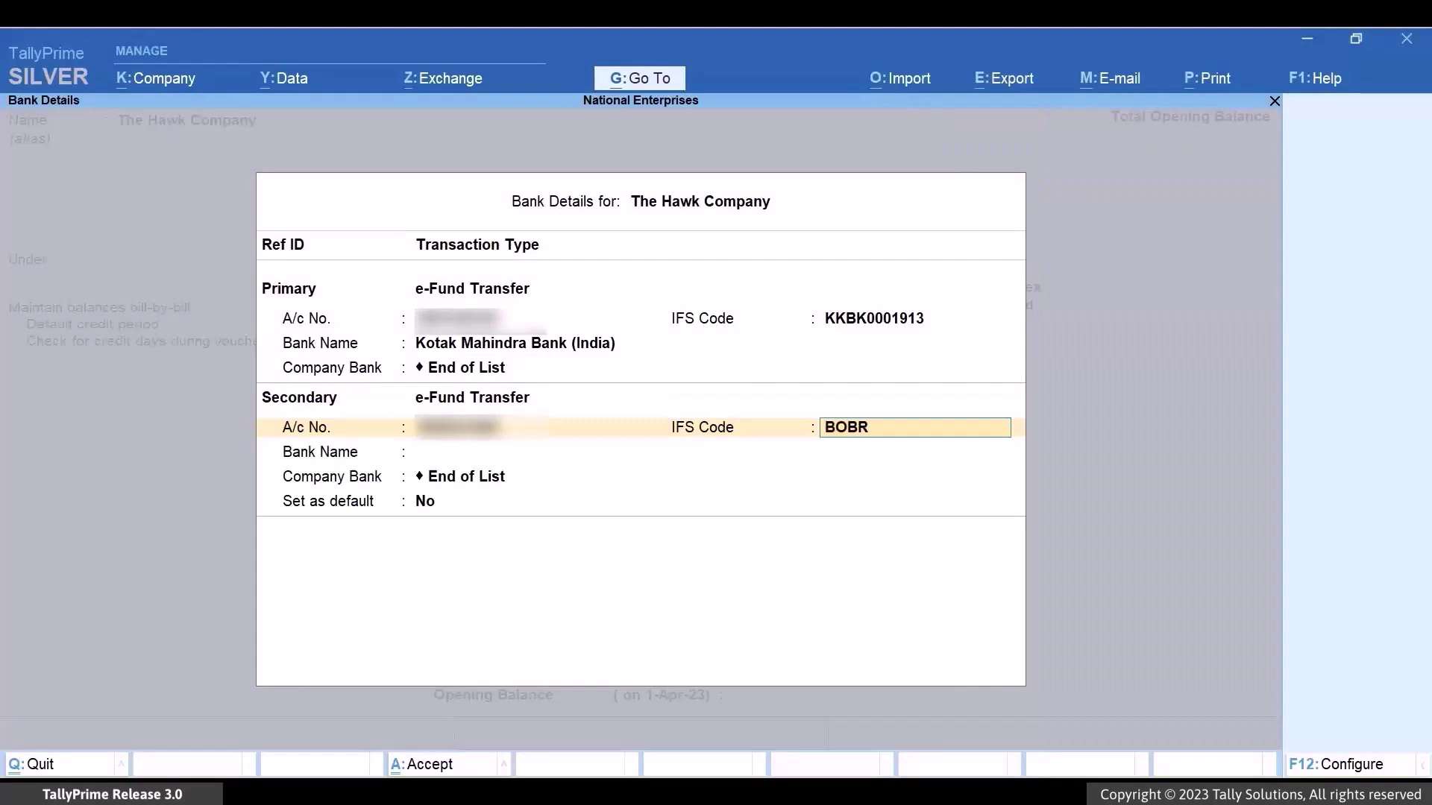
key("Return")
type("Bank of Bar")
key("Down")
key("Return")
key("Return")
key("Return")
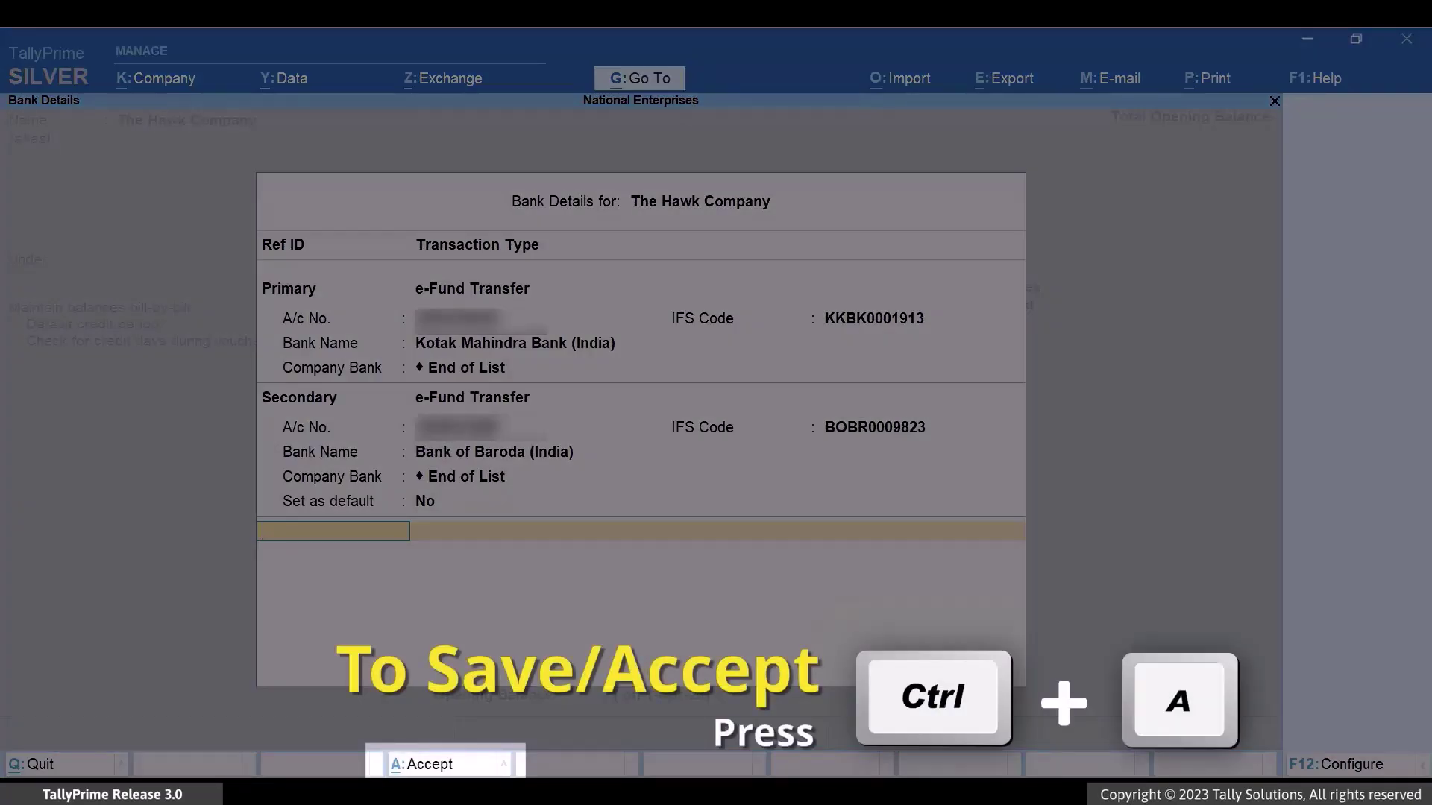
key("ctrl+a")
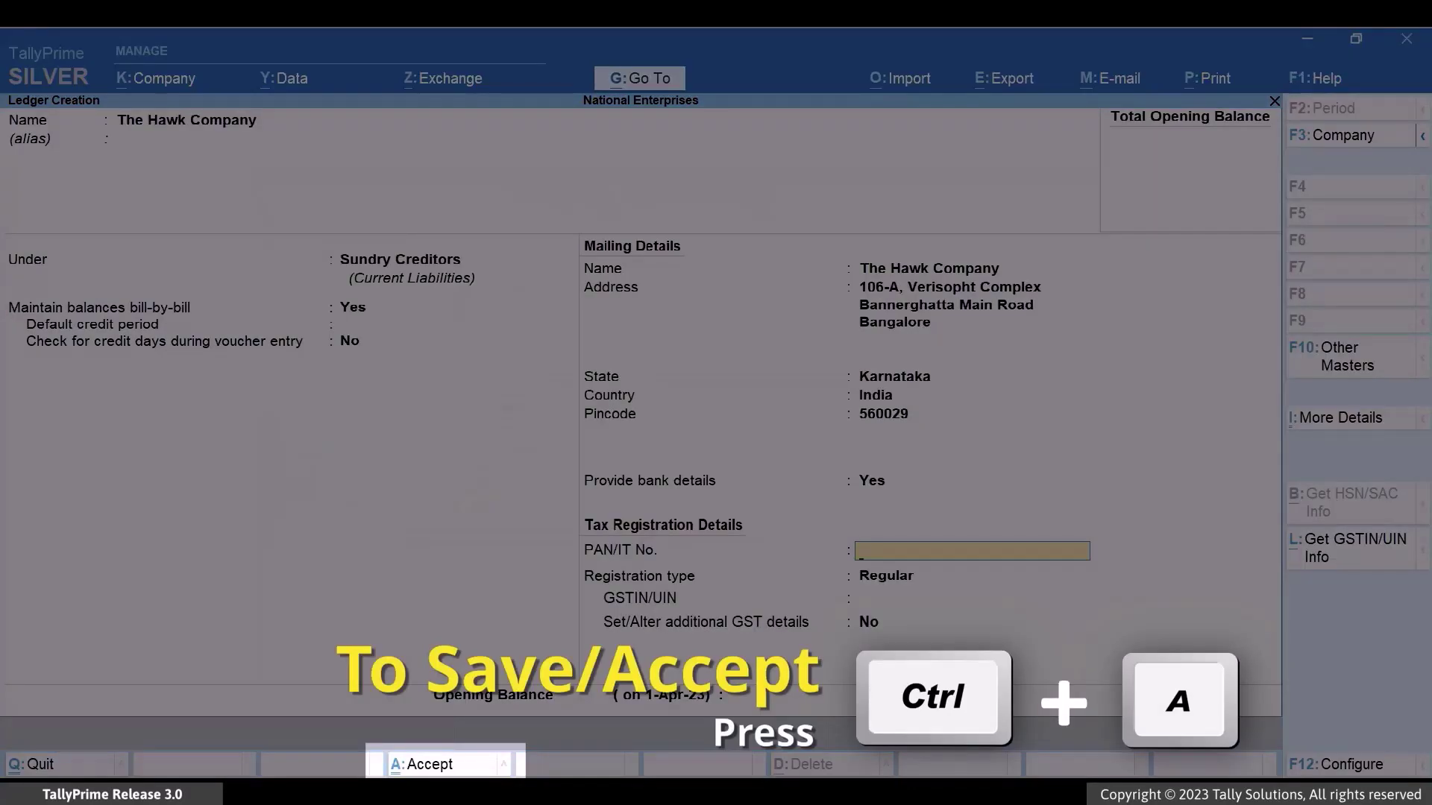
key("ctrl")
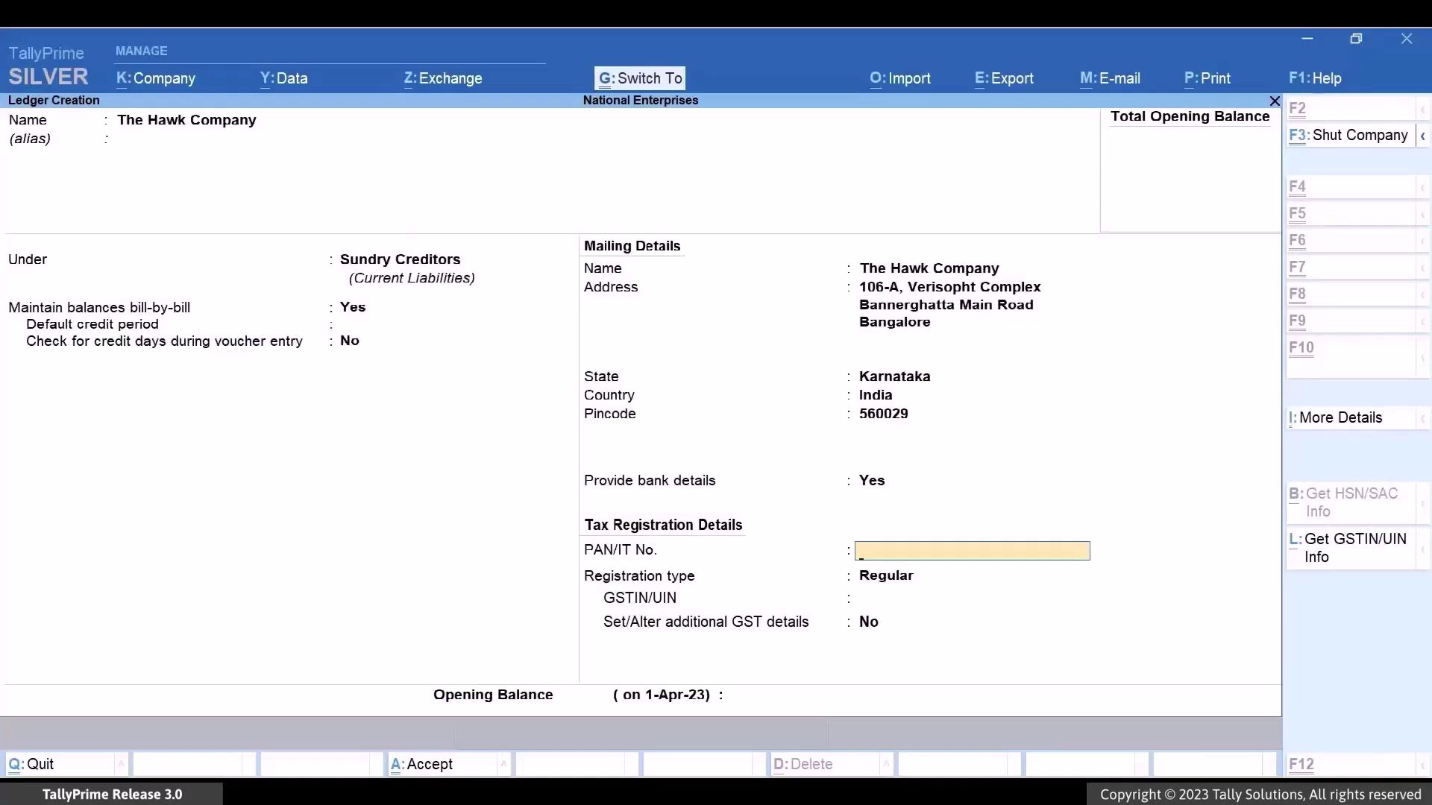
- Save The Hawk Company ledger and move to Create Voucher in the Go To list
key("ctrl+a")
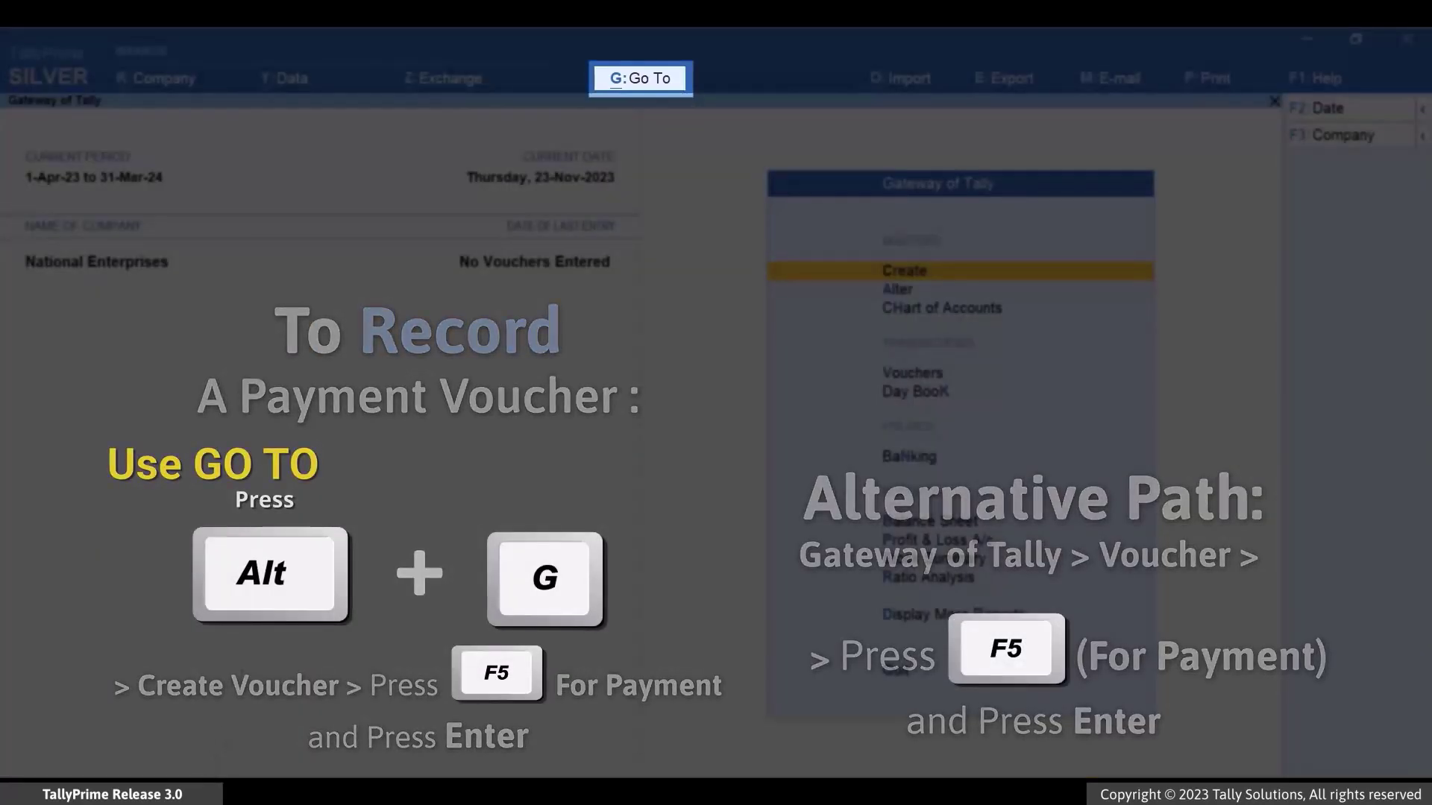
key("alt+g")
key("Up")
key("Up")
key("Up")
key("Up")
key("Up")
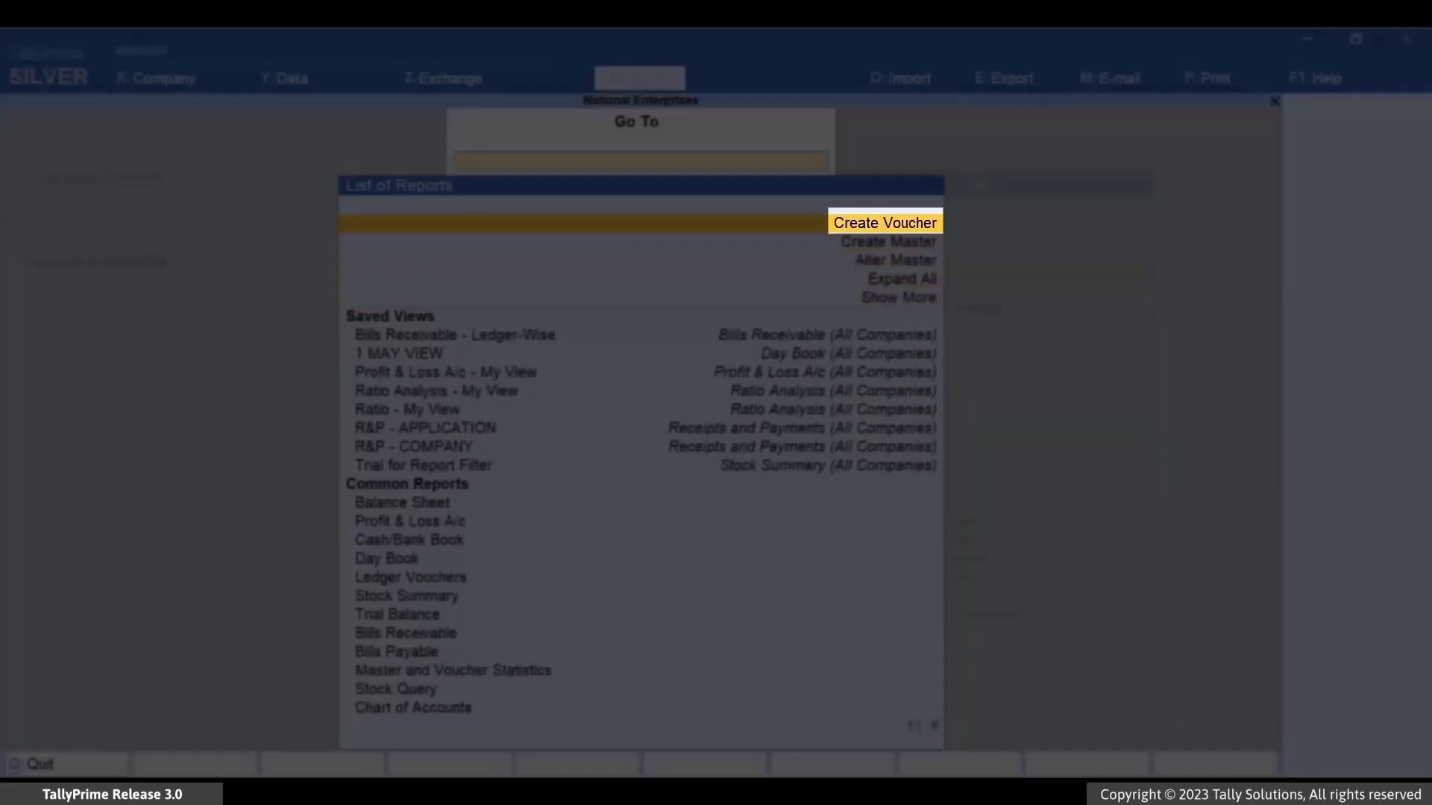
- Start payment voucher 10 from Bandhan Bank Account paying The Hawk Company 30,000
key("Return")
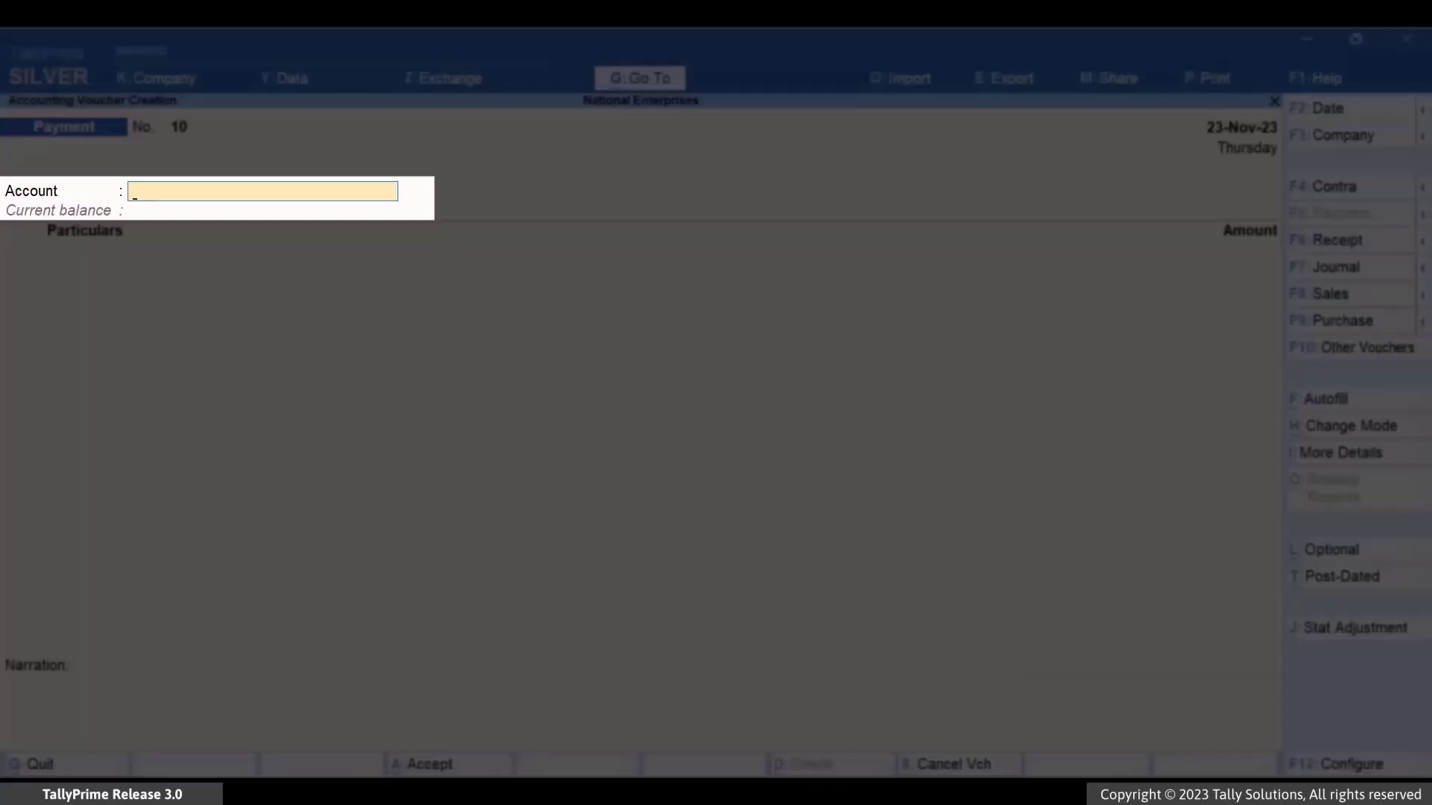
type("Ban")
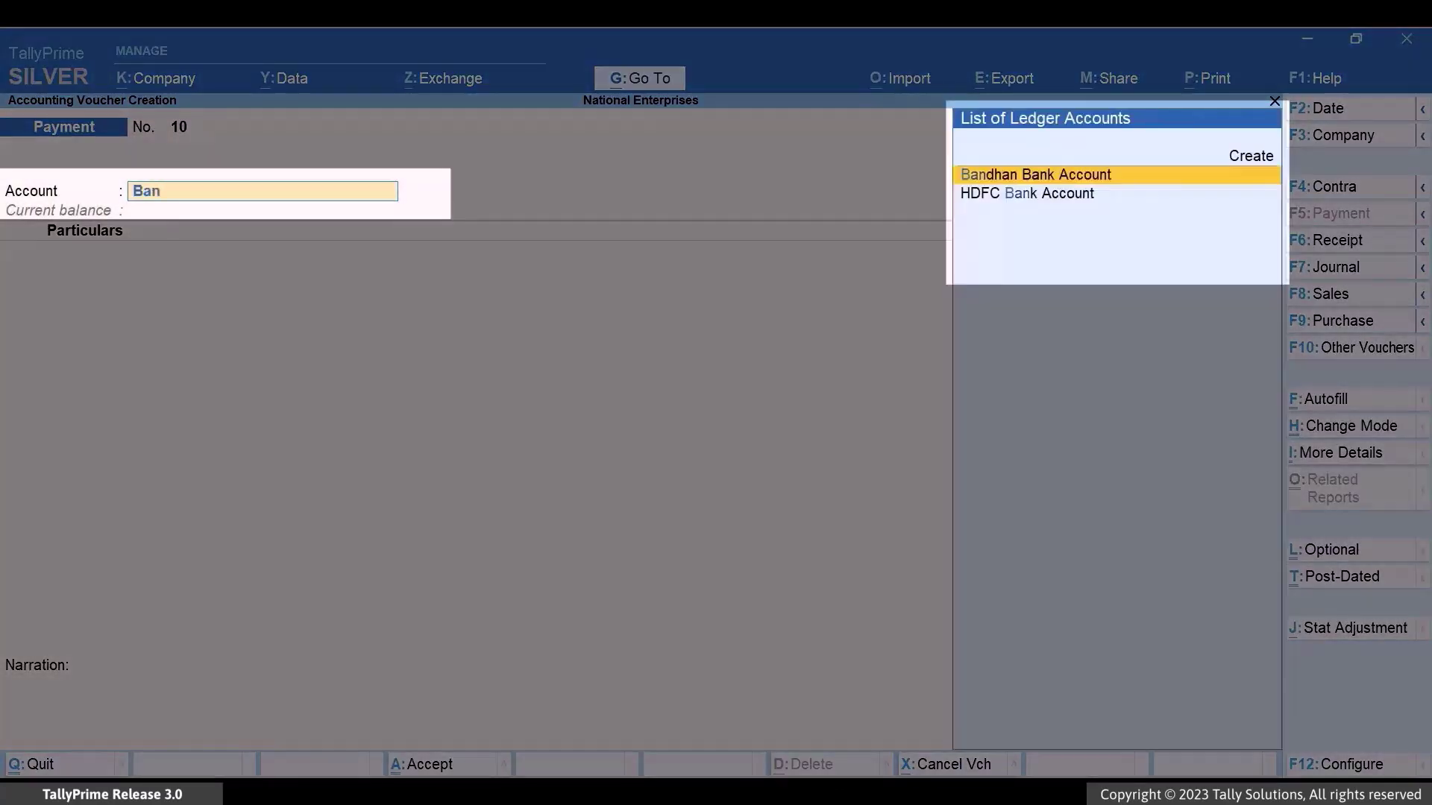
key("Return")
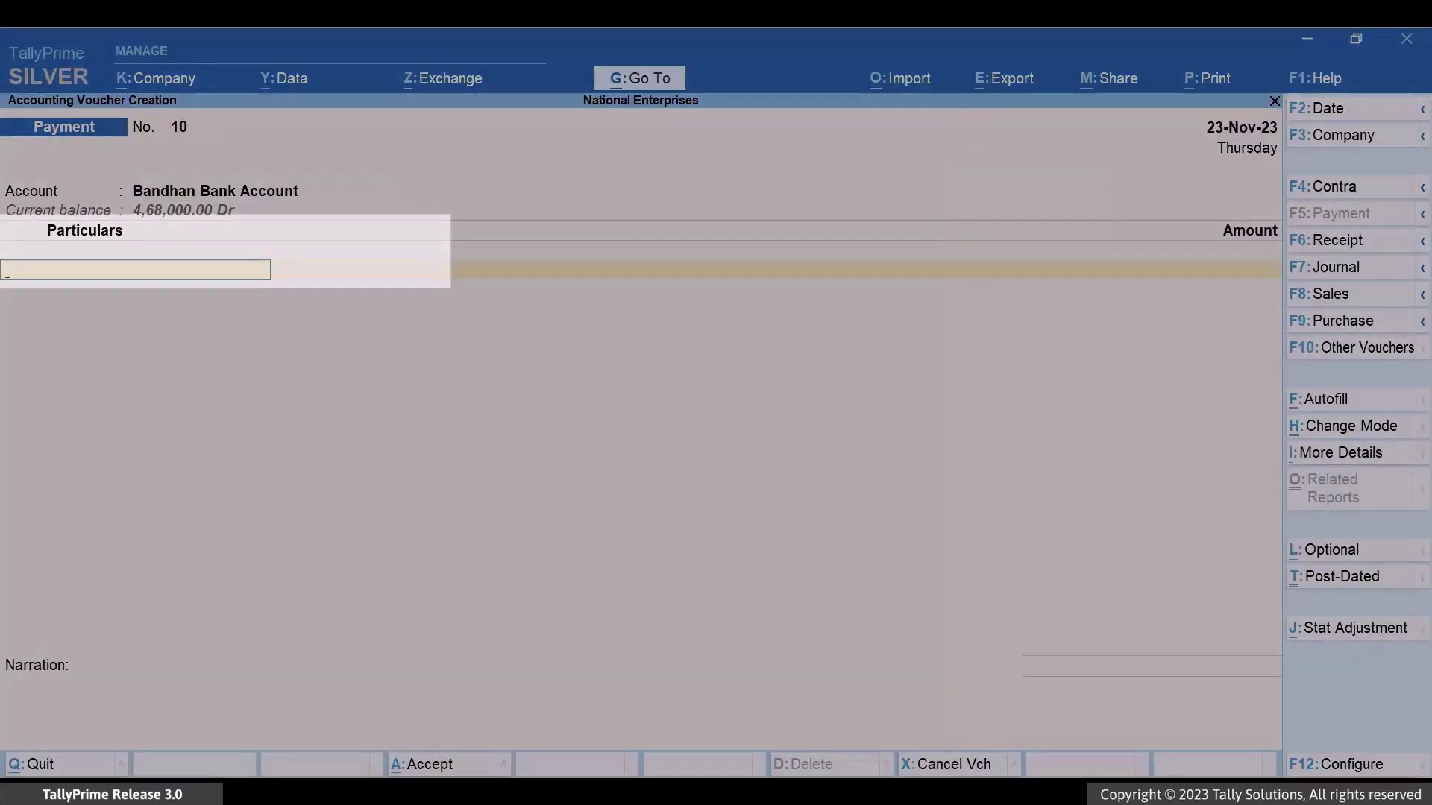
type("The")
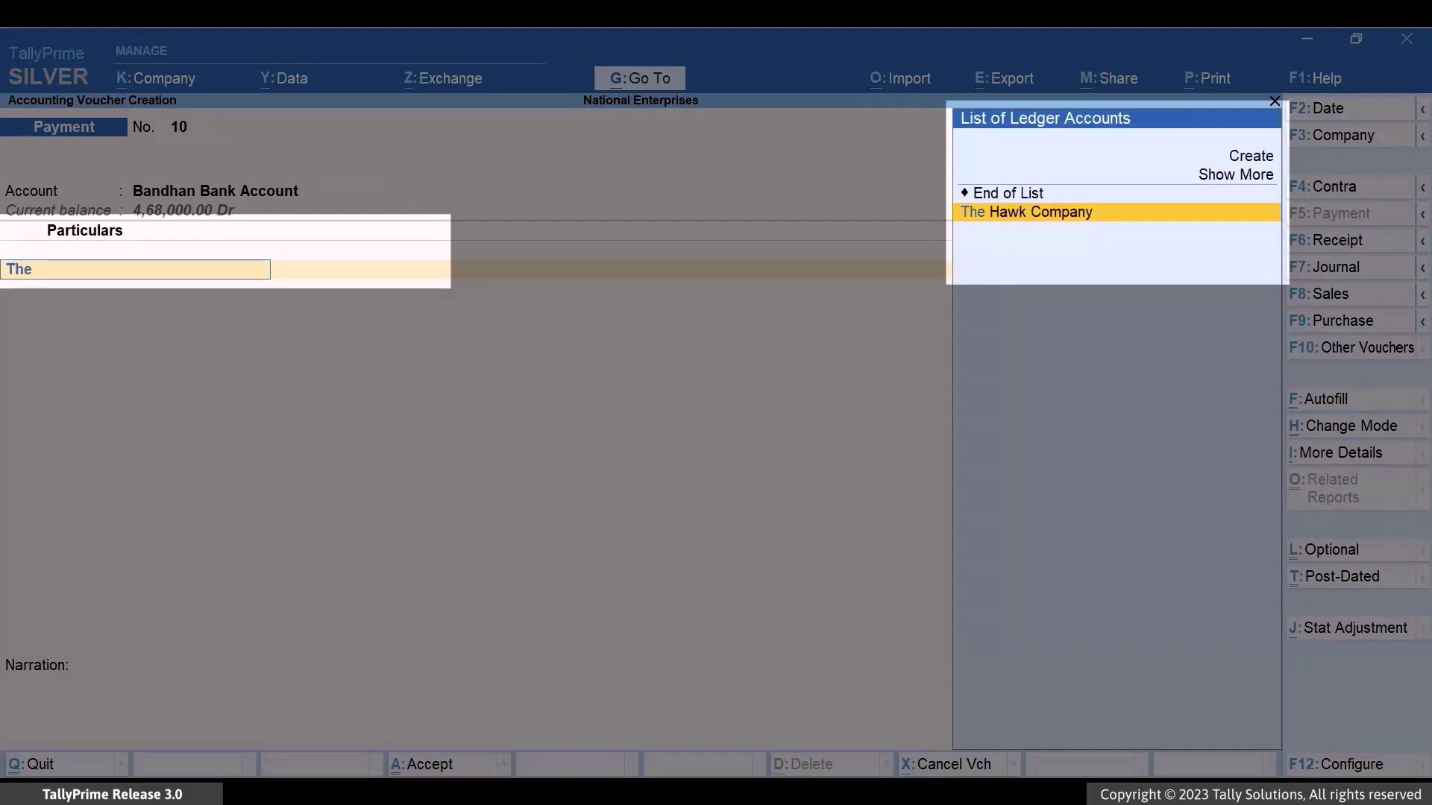
key("Return")
type("30,")
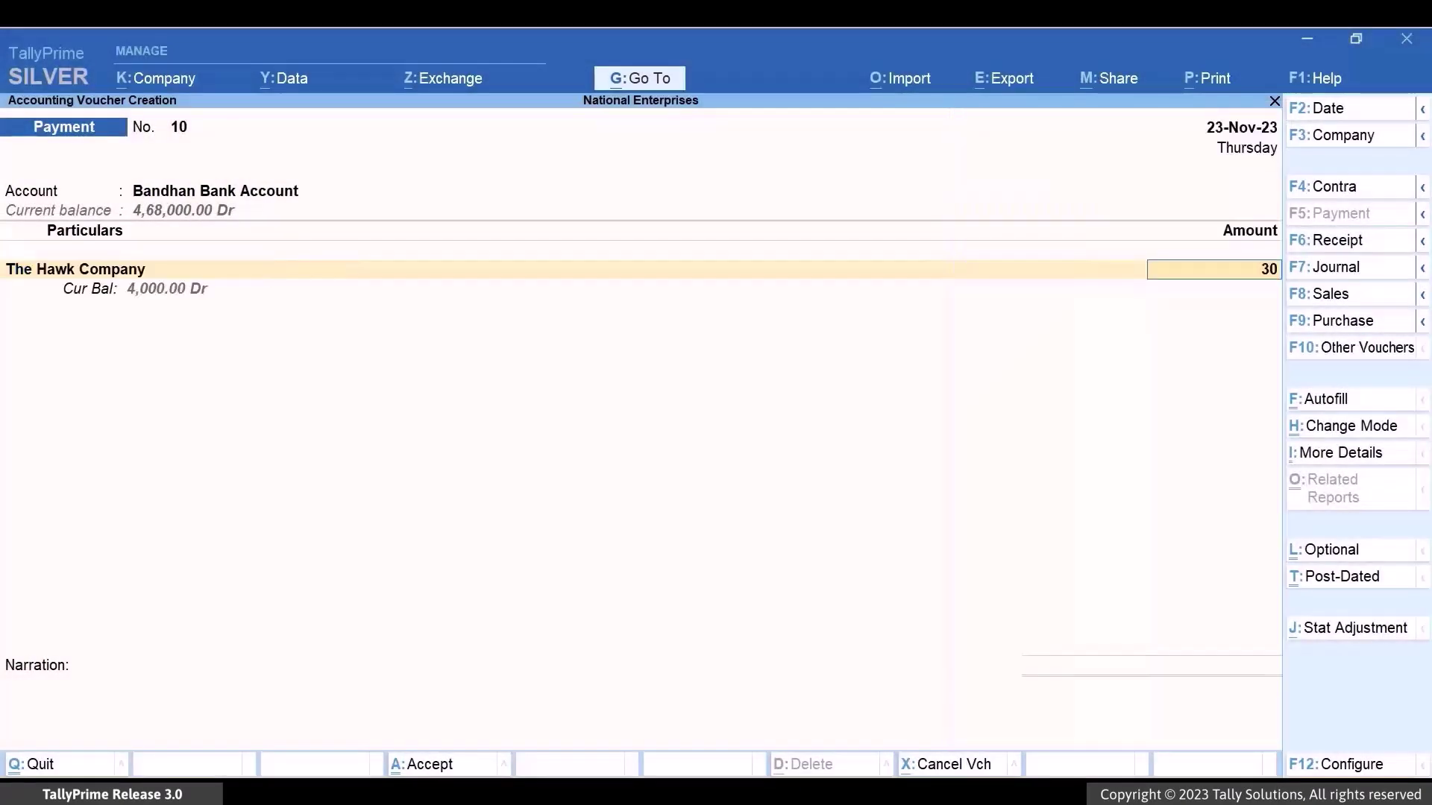
type("000")
key("Return")
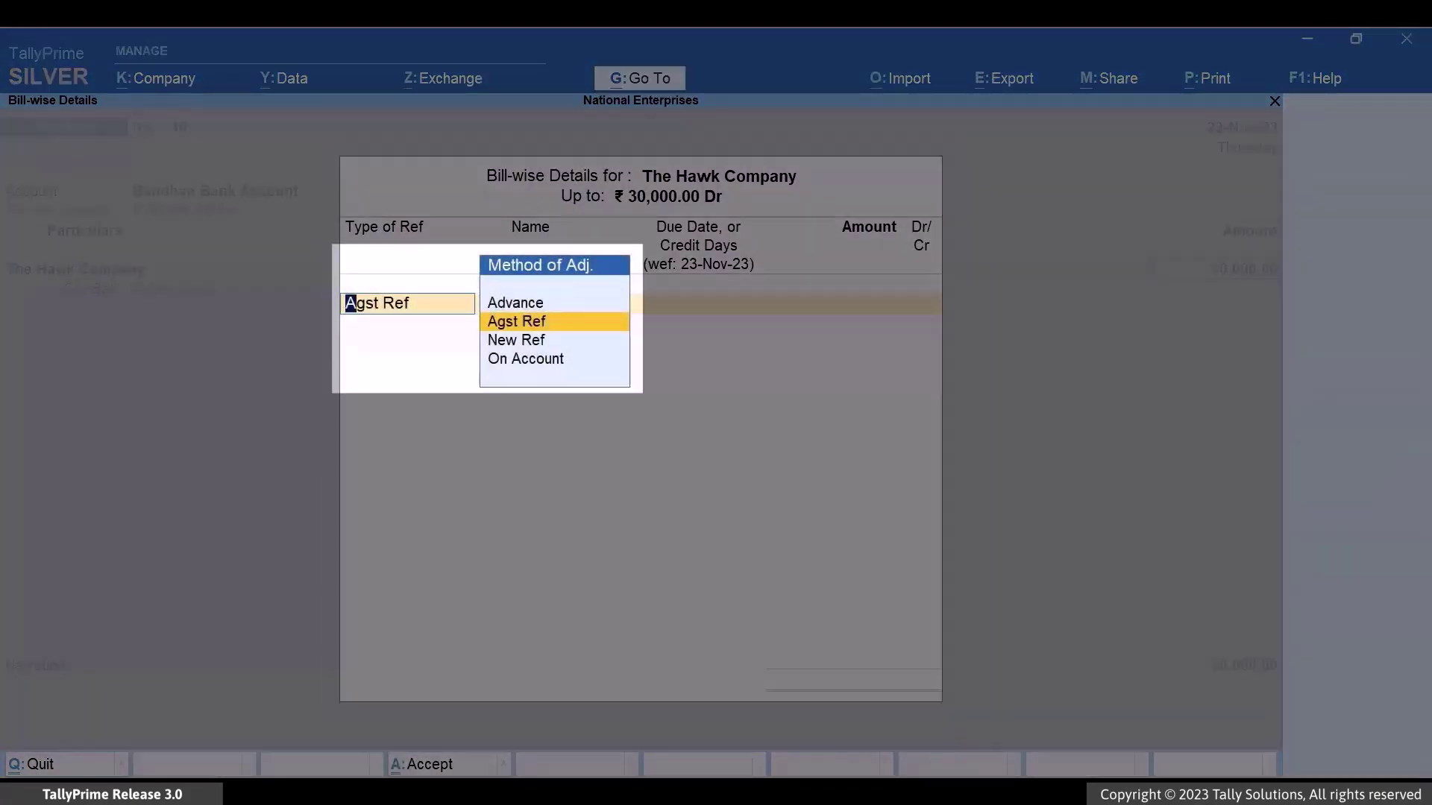
- Adjust the payment against bill NEHC-1 for 30,000.00 Dr
key("Return")
key("Down")
key("Down")
key("Return")
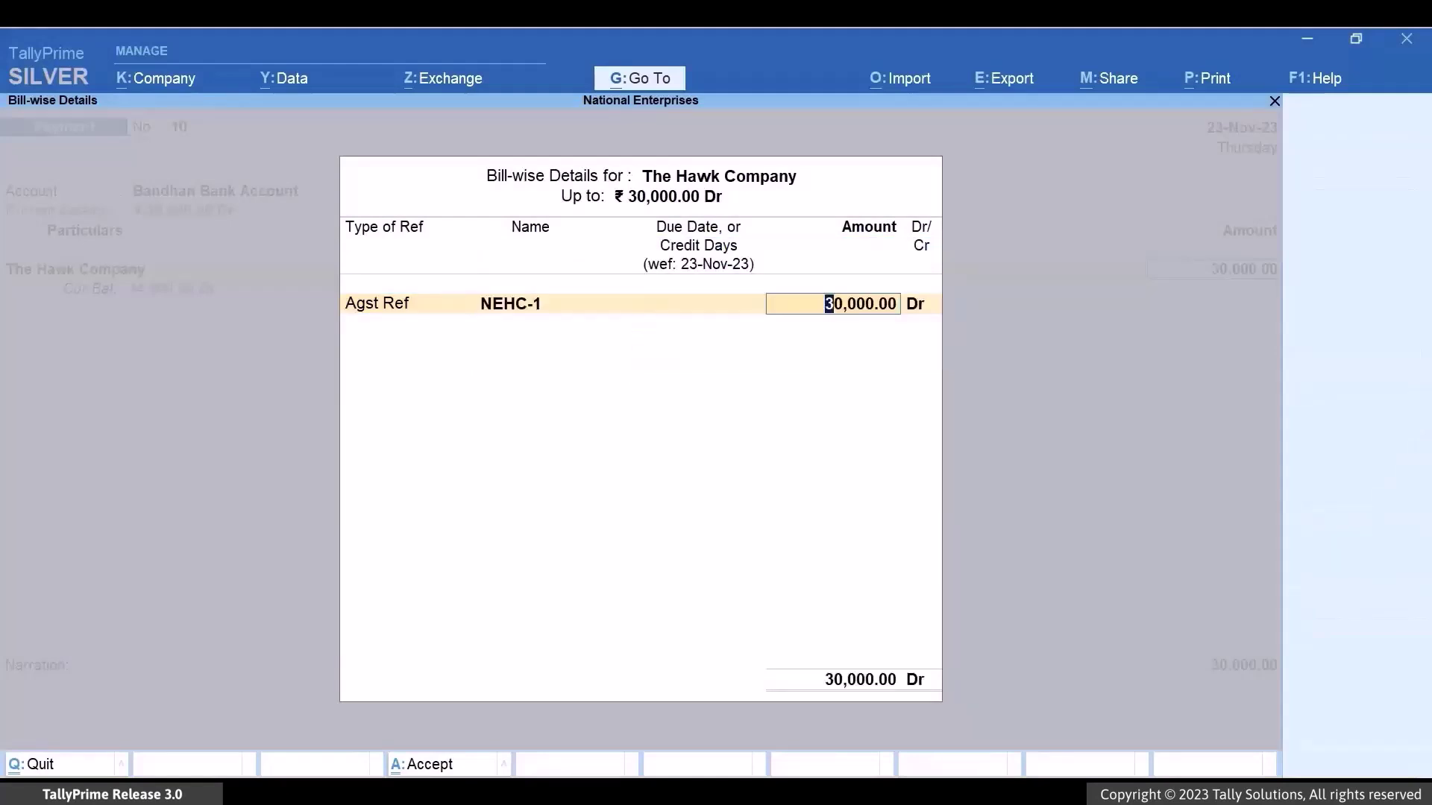
key("Return")
key("Return")
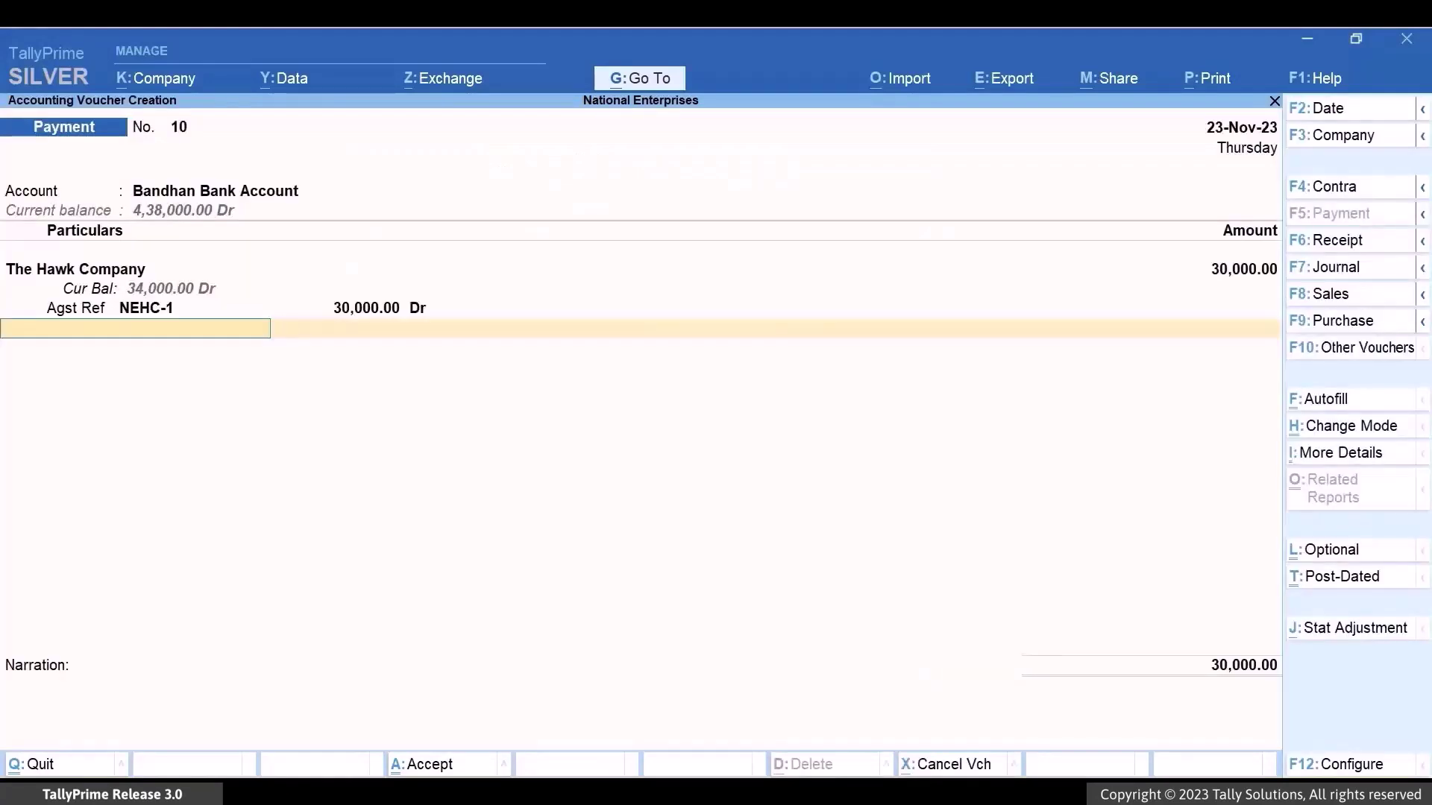
key("Return")
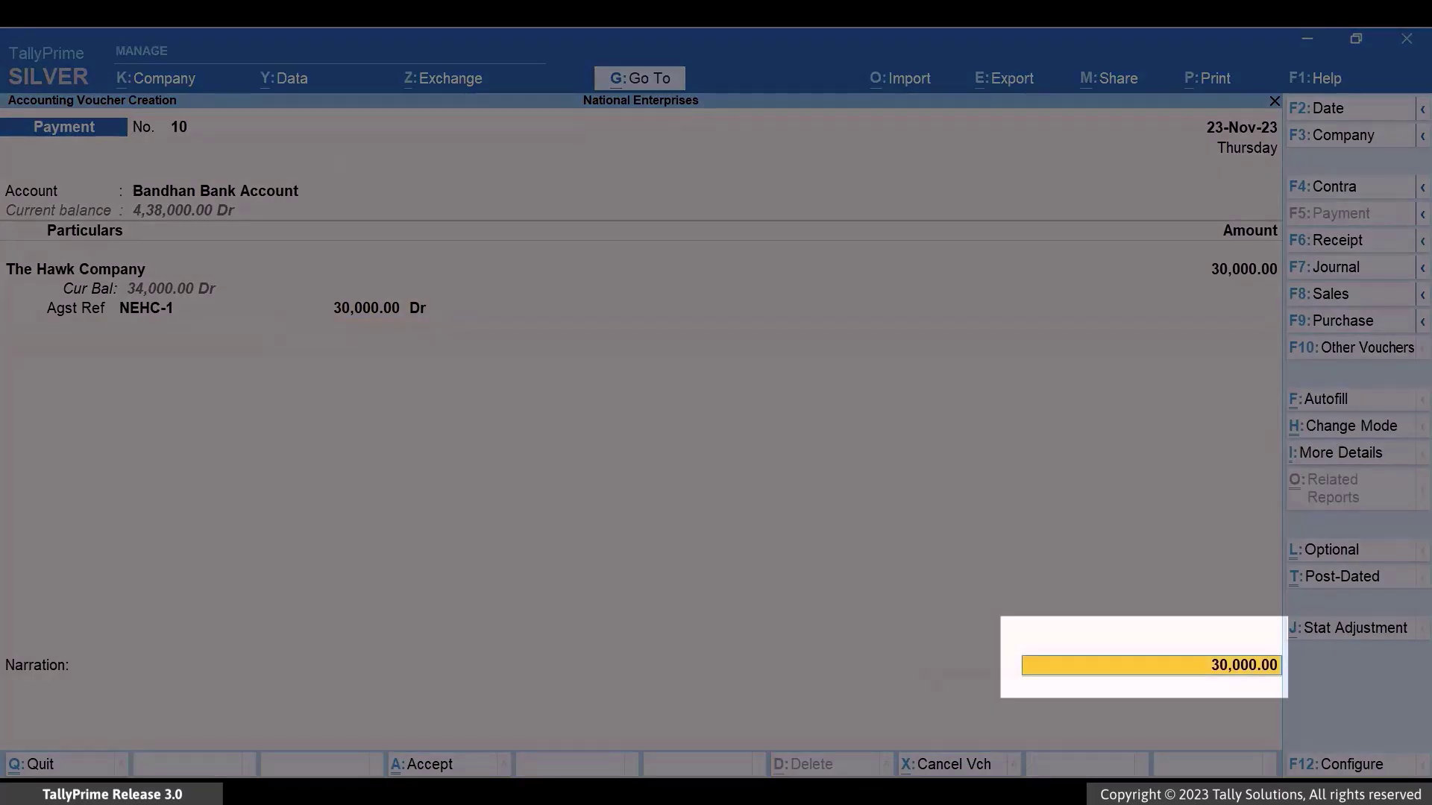
- In the 30,000 bank allocation, set Show Ref ID and Show Transfer Mode for e-Payments to Yes
key("Return")
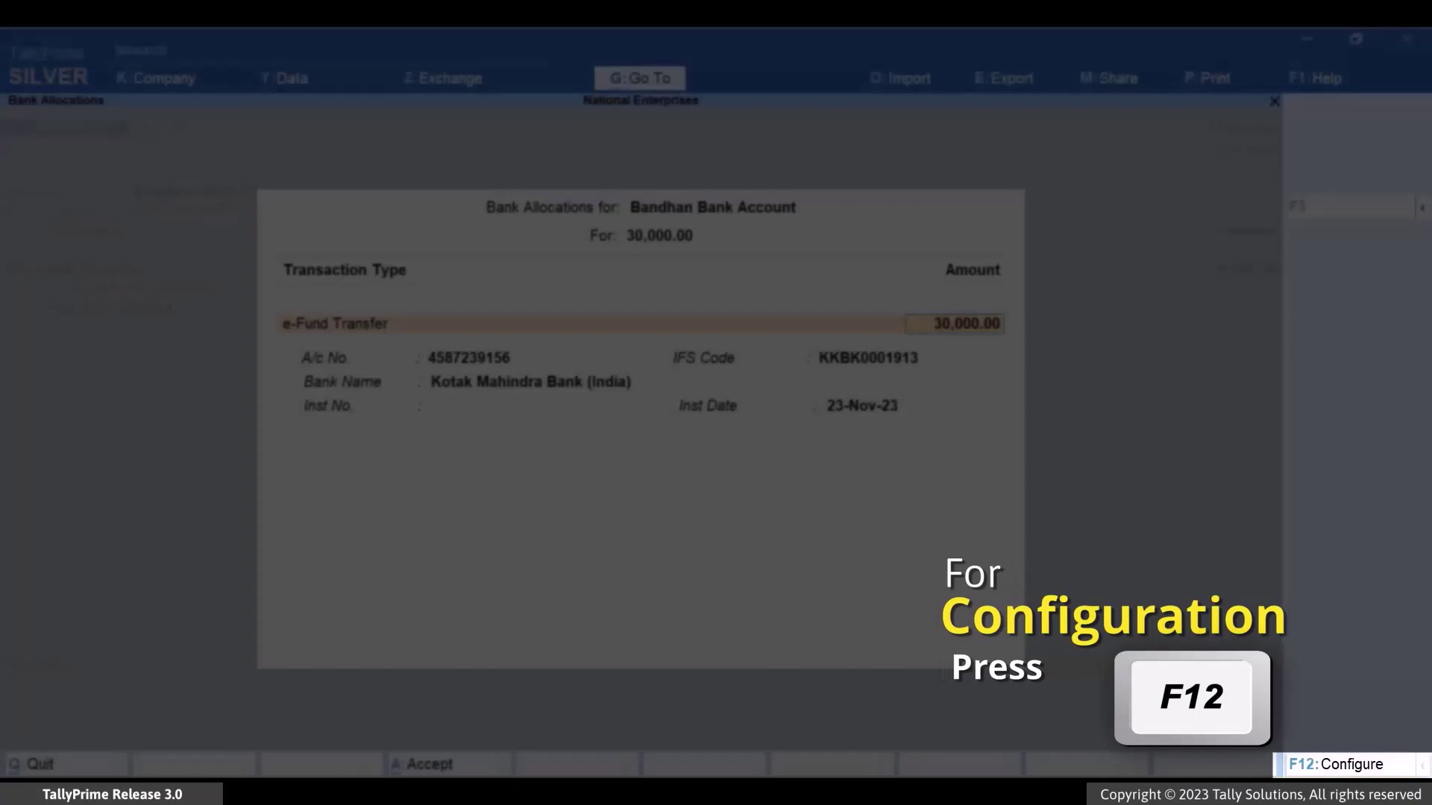
key("F12")
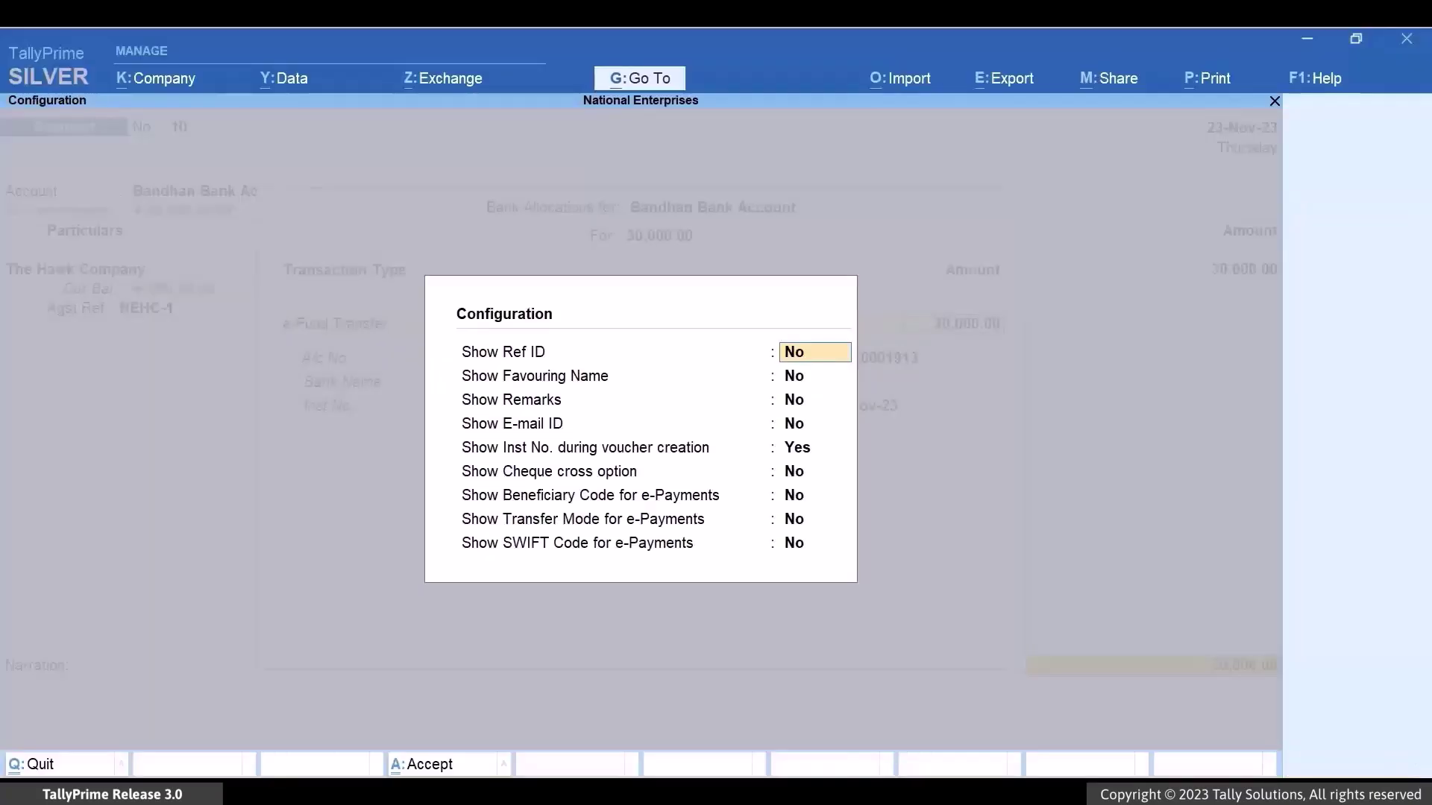
type("y")
key("Return")
key("Return")
key("Return")
key("Return")
key("Return")
key("Return")
key("Return")
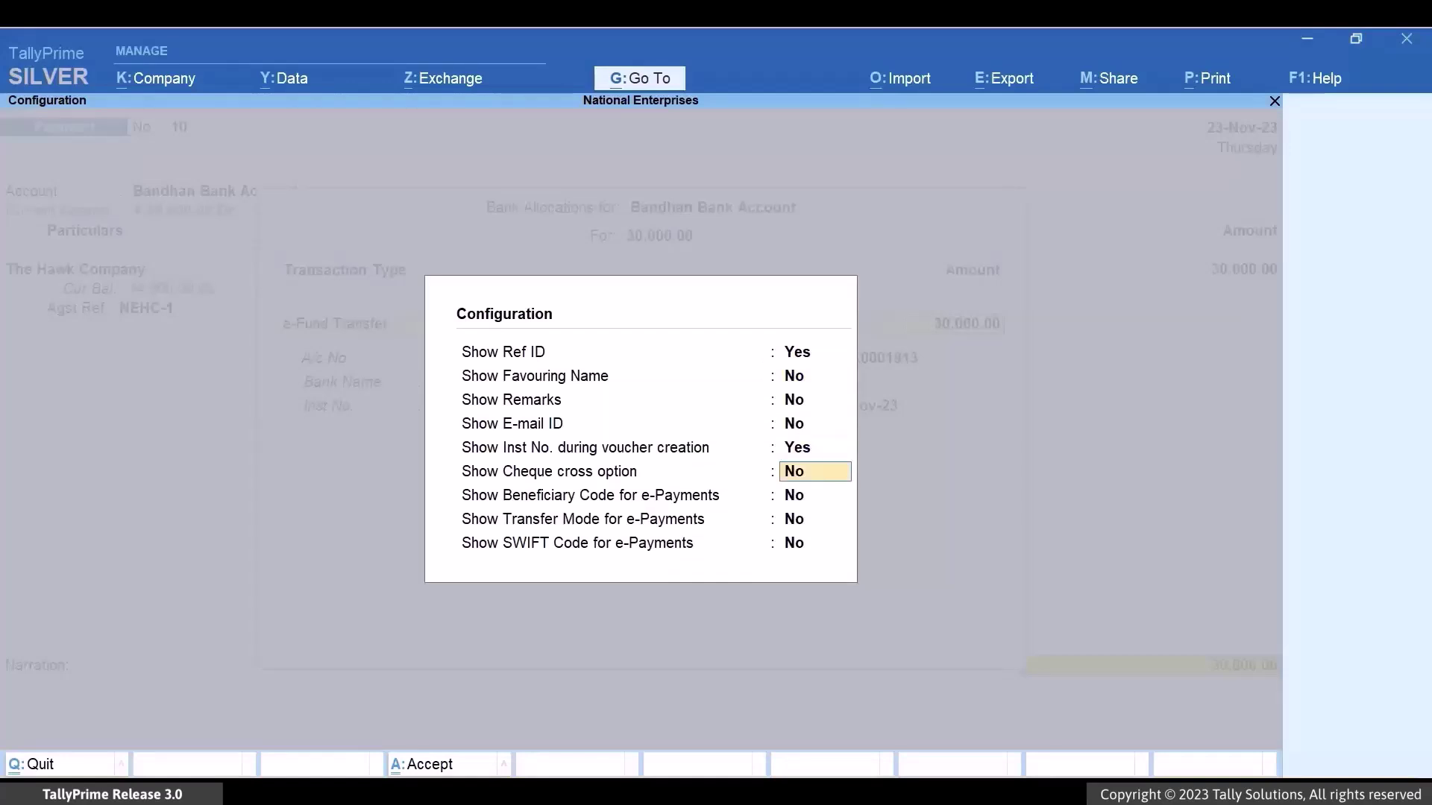
type("YES")
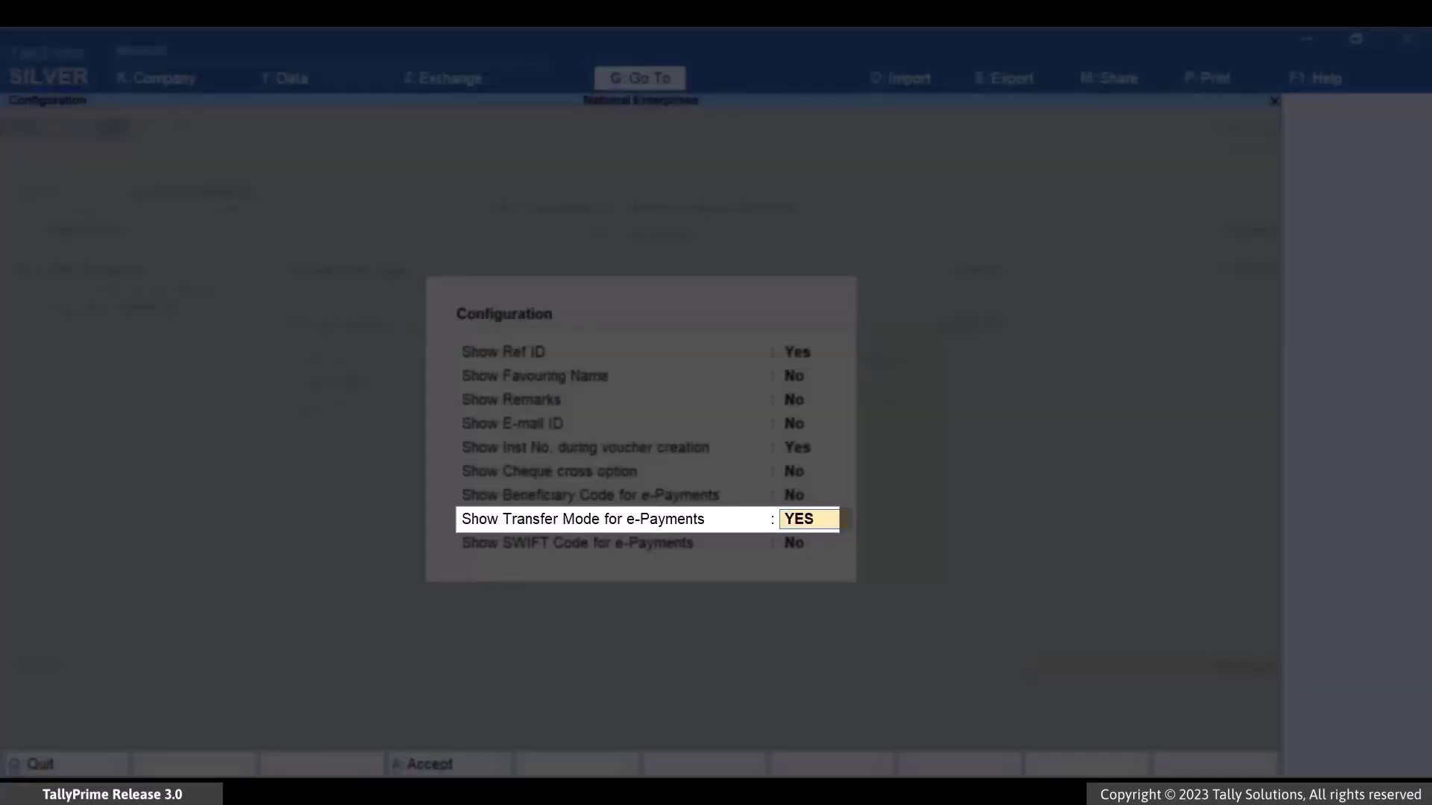
key("Return")
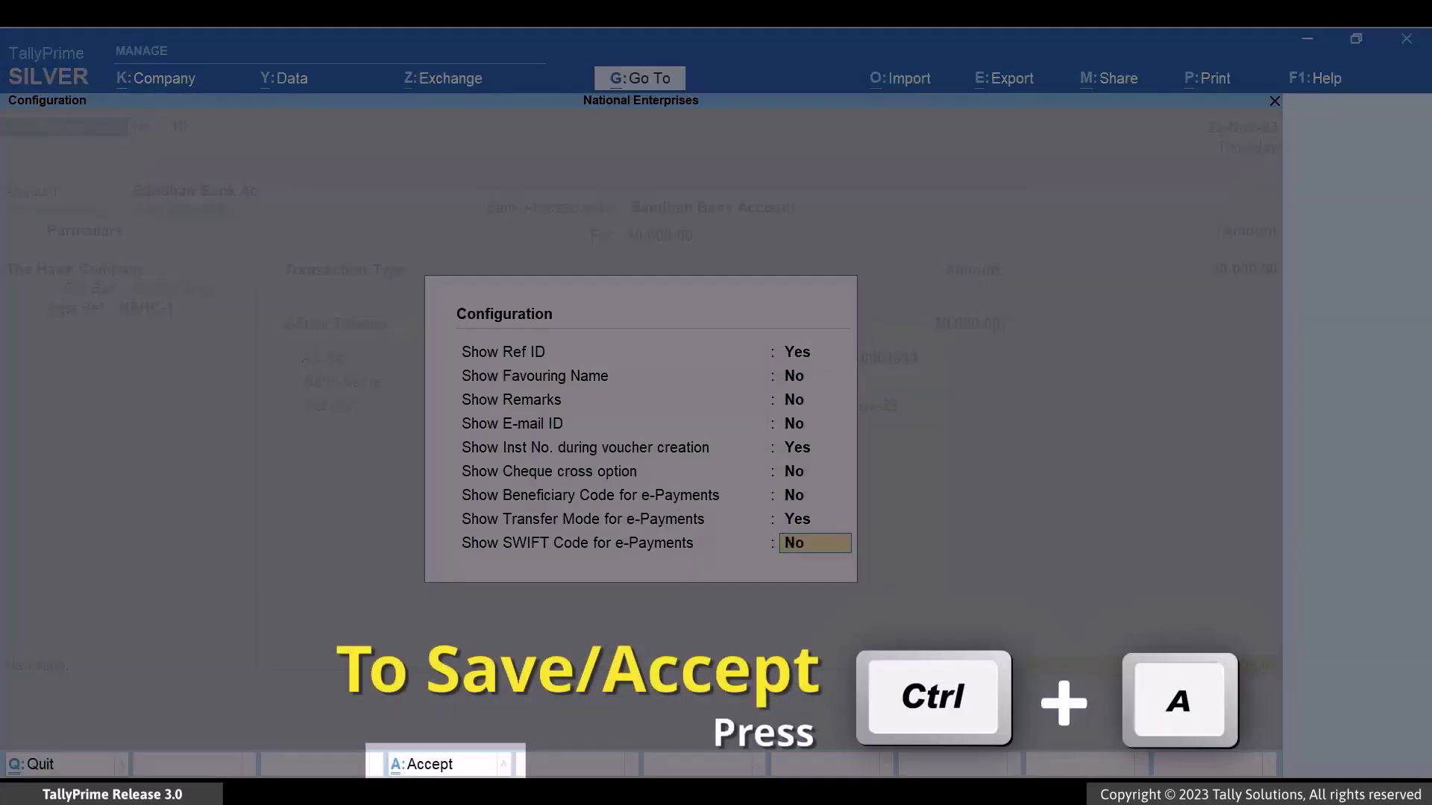
key("ctrl+a")
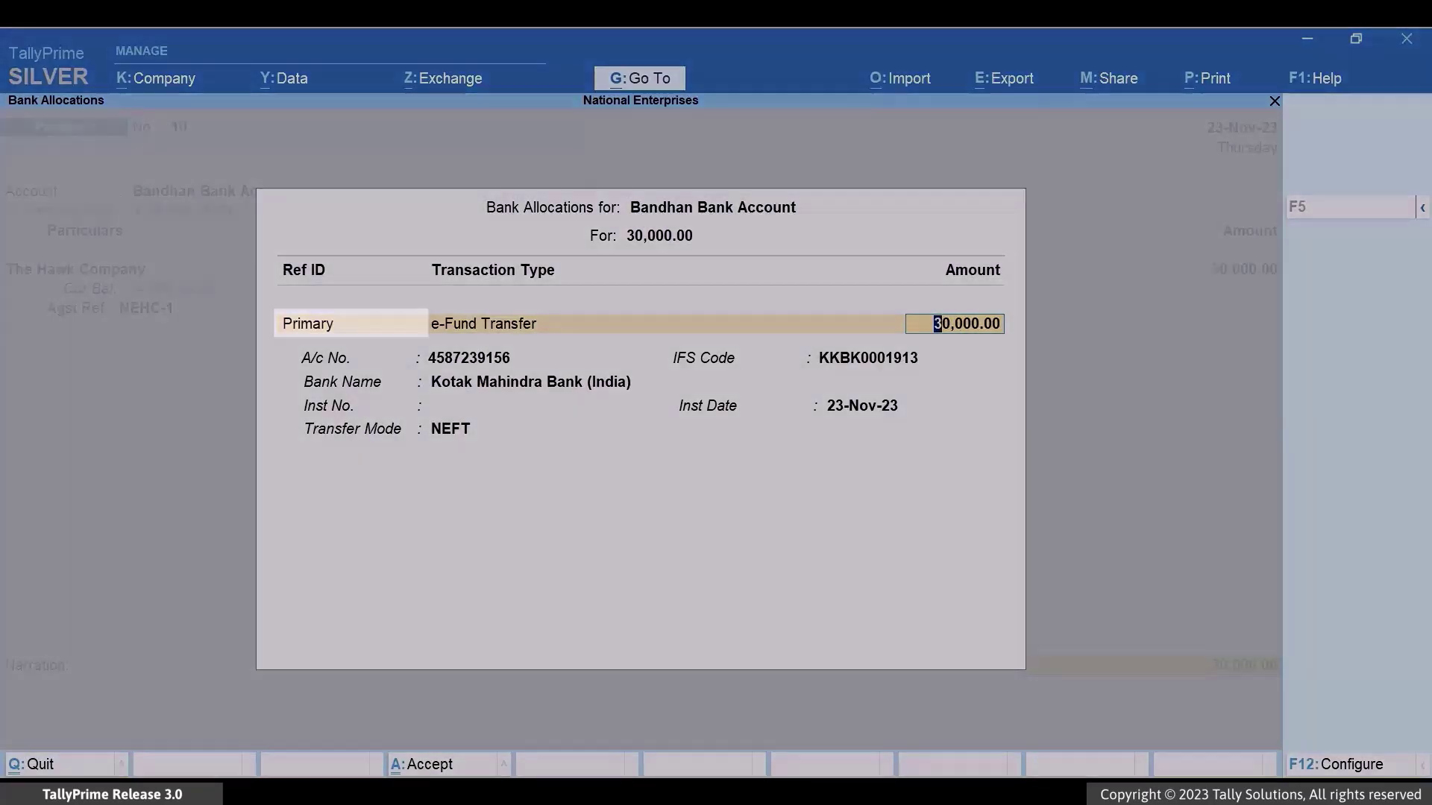
- Set the bank allocation's Ref ID to Primary
left_click(351, 324)
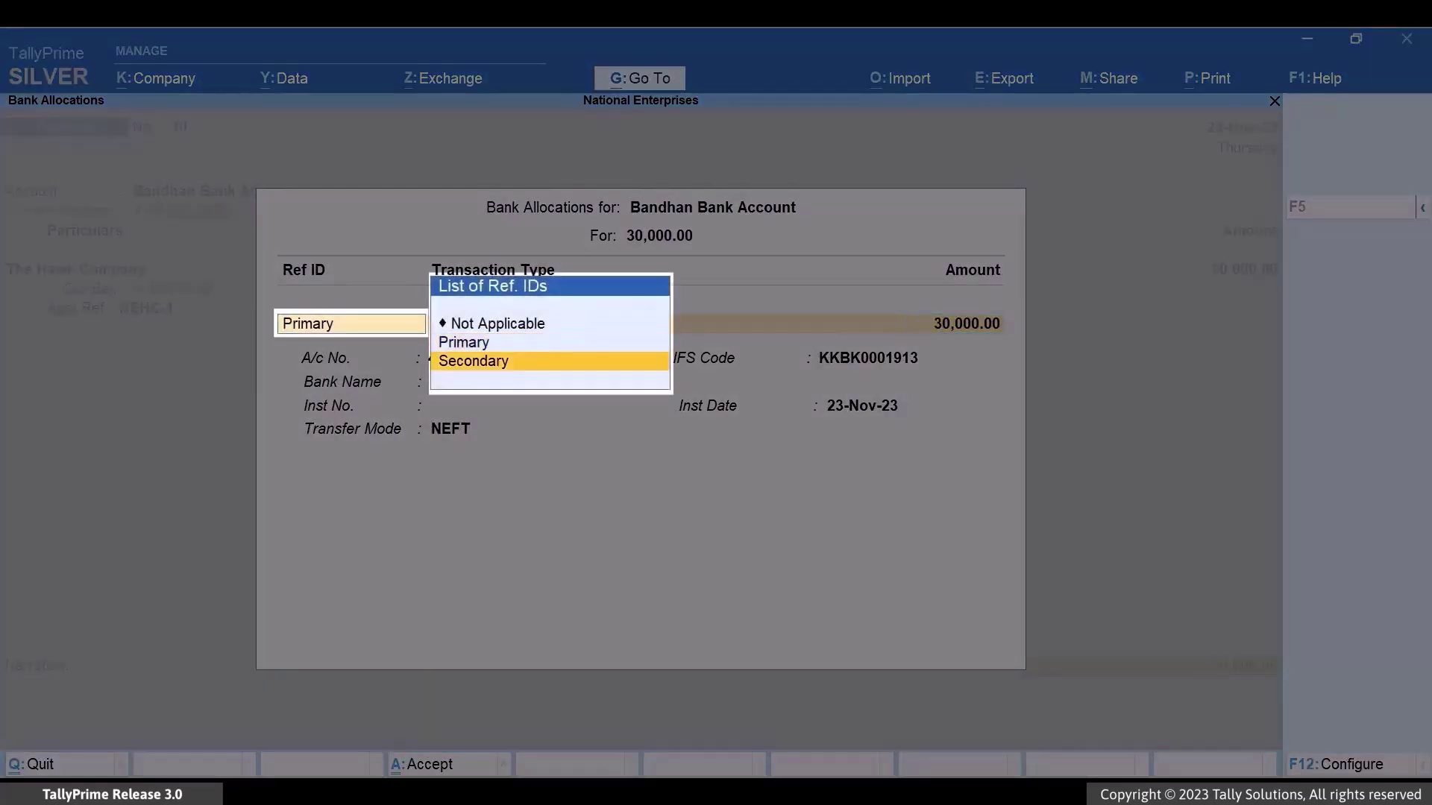
key("Down")
key("Up")
key("Return")
key("Return")
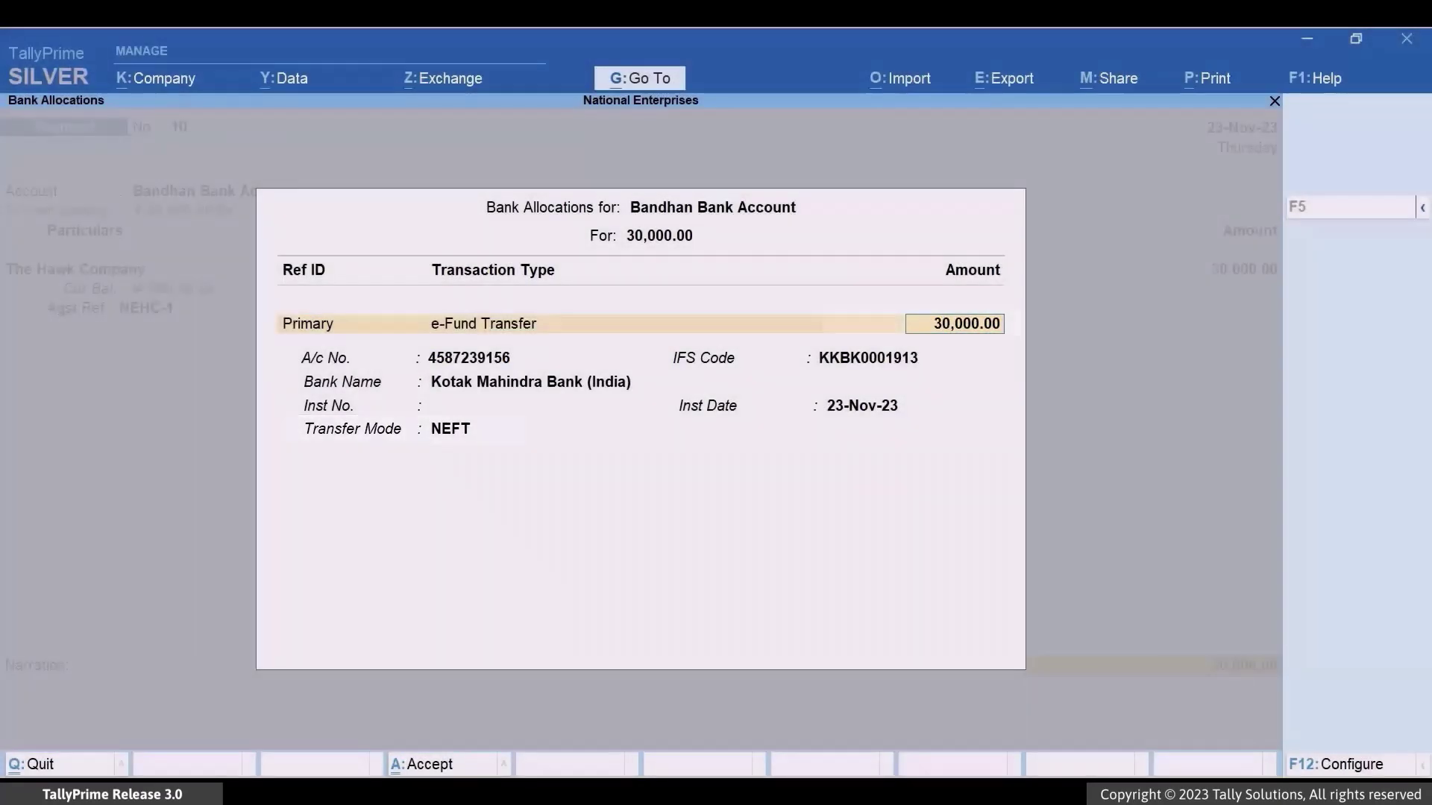
- Leave instrument details blank, add the narration 'The payment of INR 30,000 made to The Hawk Company from Bandhan Bank Account.' and accept
key("Return")
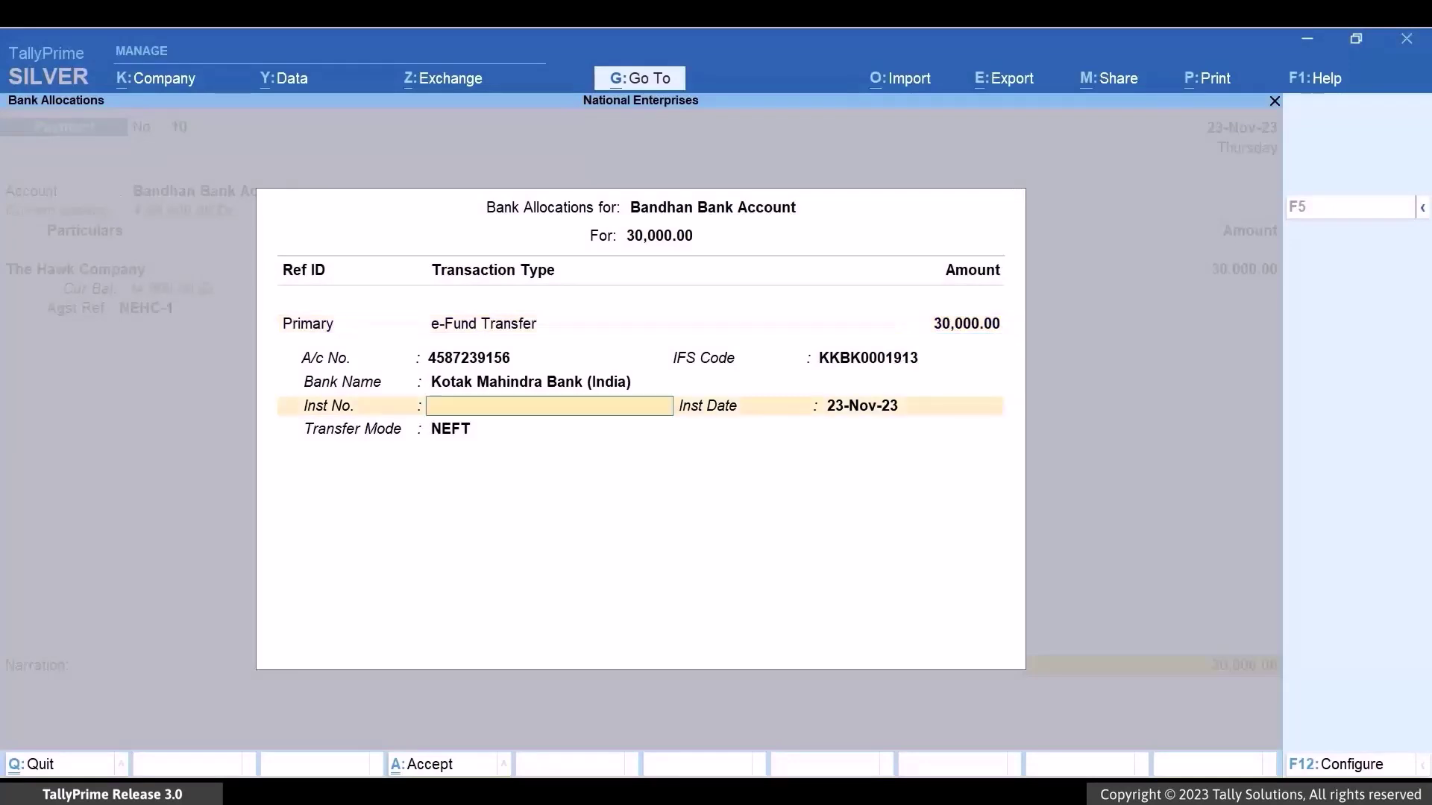
key("Return")
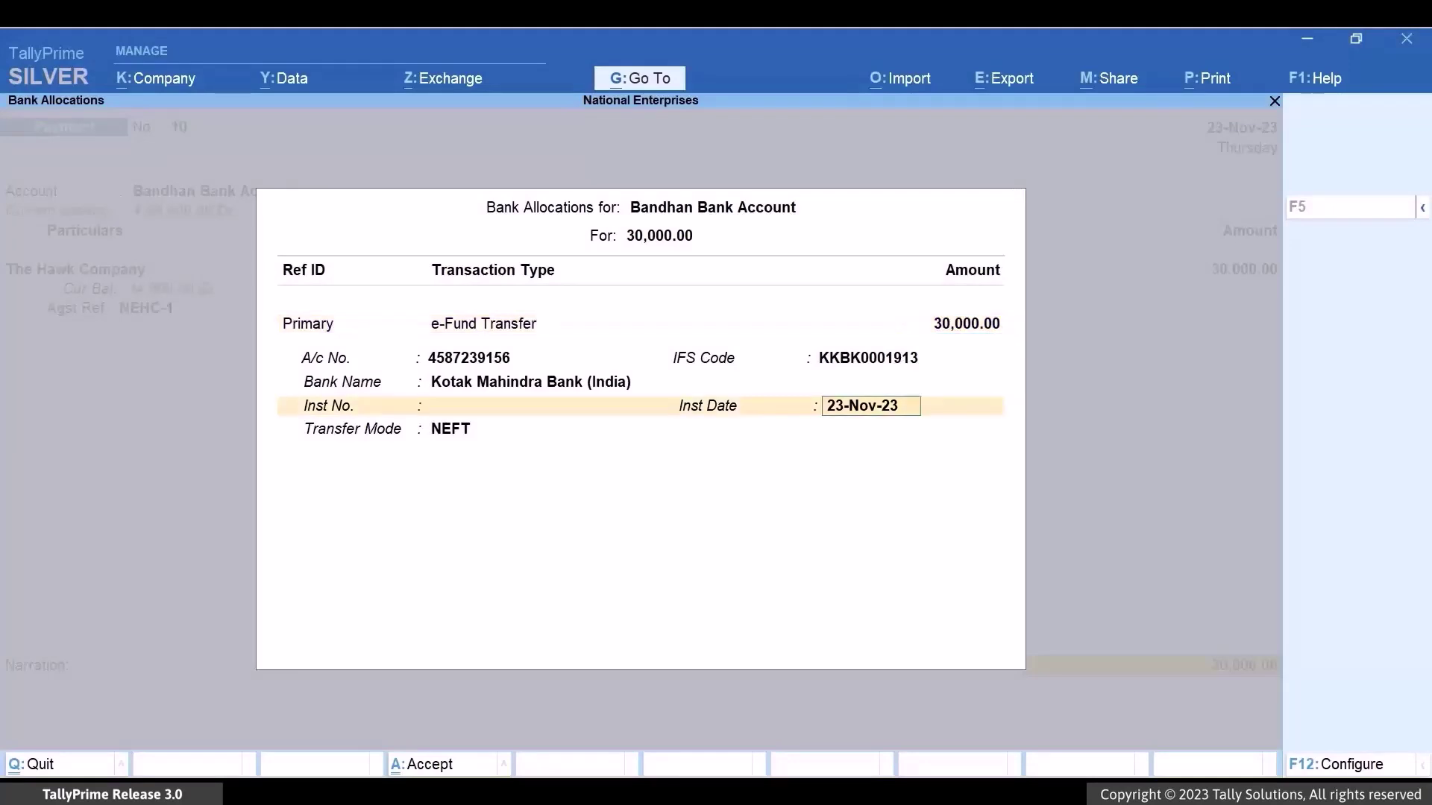
key("Return")
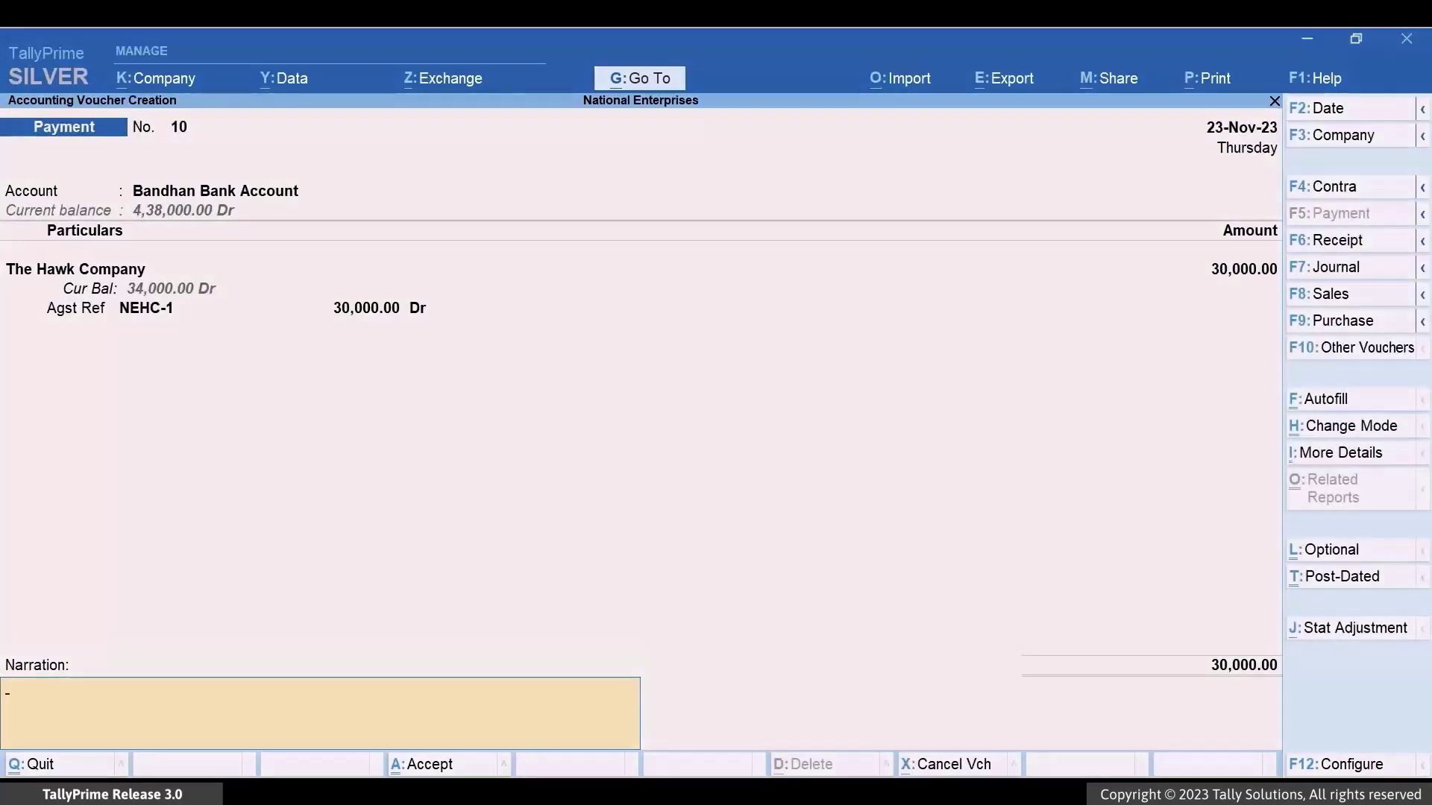
type("The payment of INR 30,000 made to The Hawk Company from Bandhan Bank Account.")
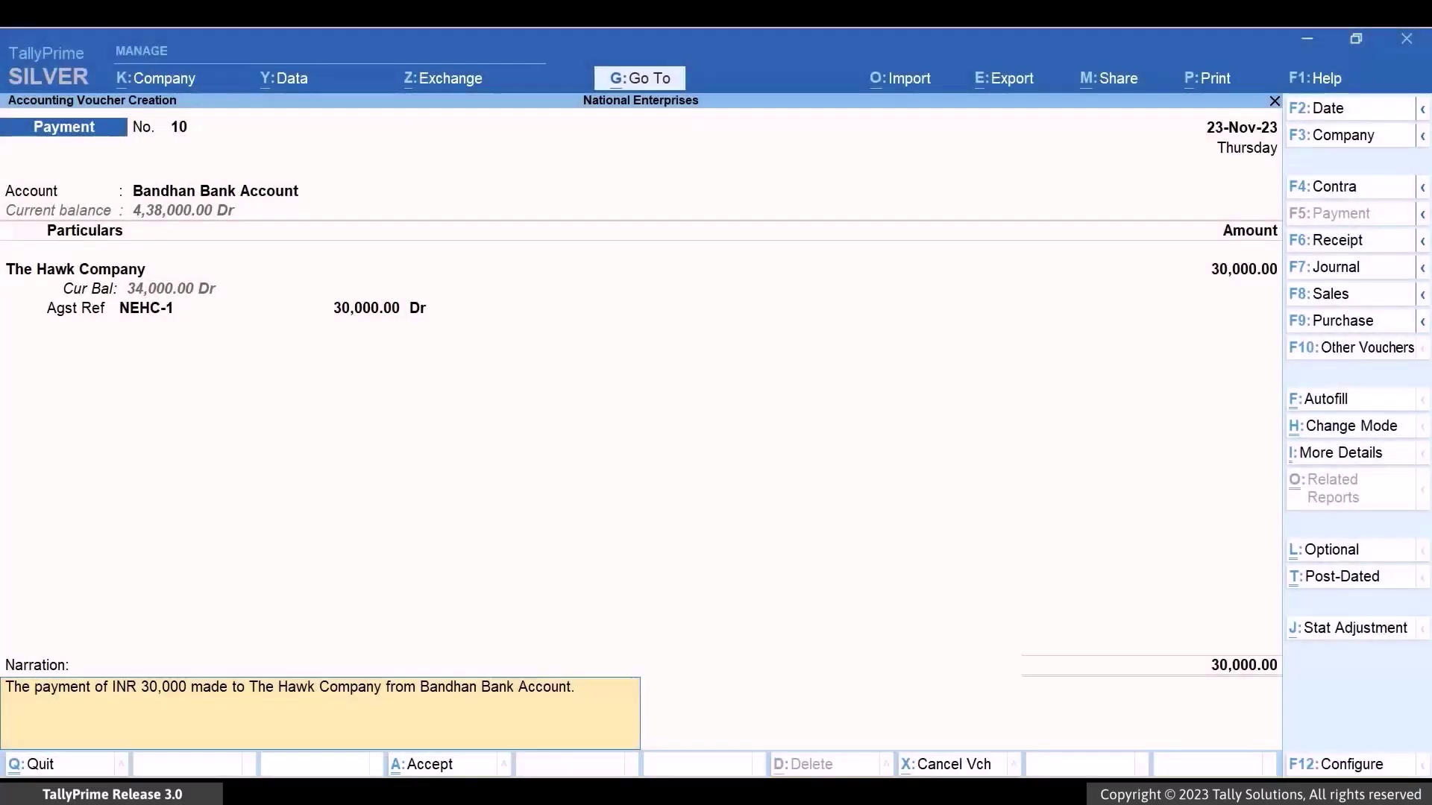
key("ctrl+a")
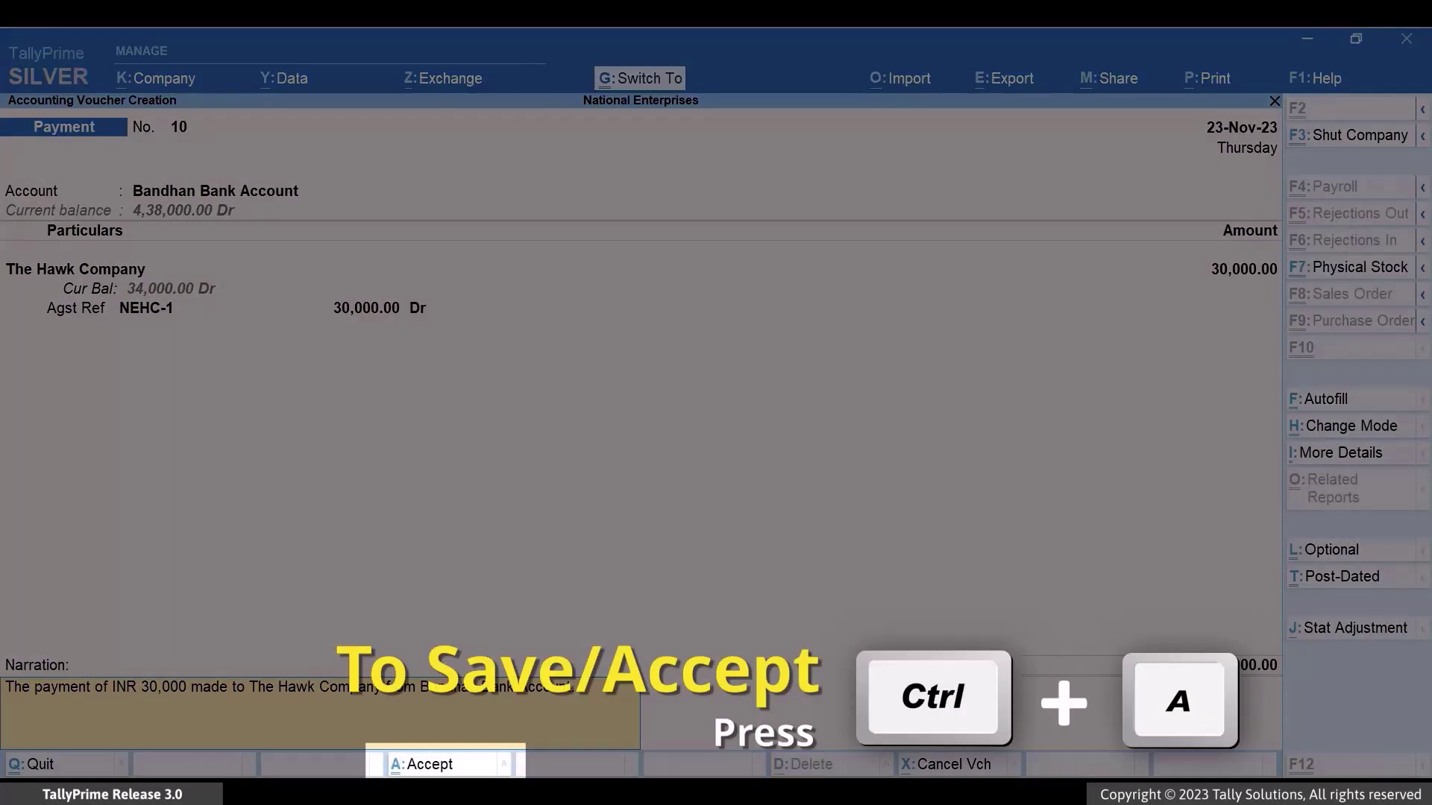
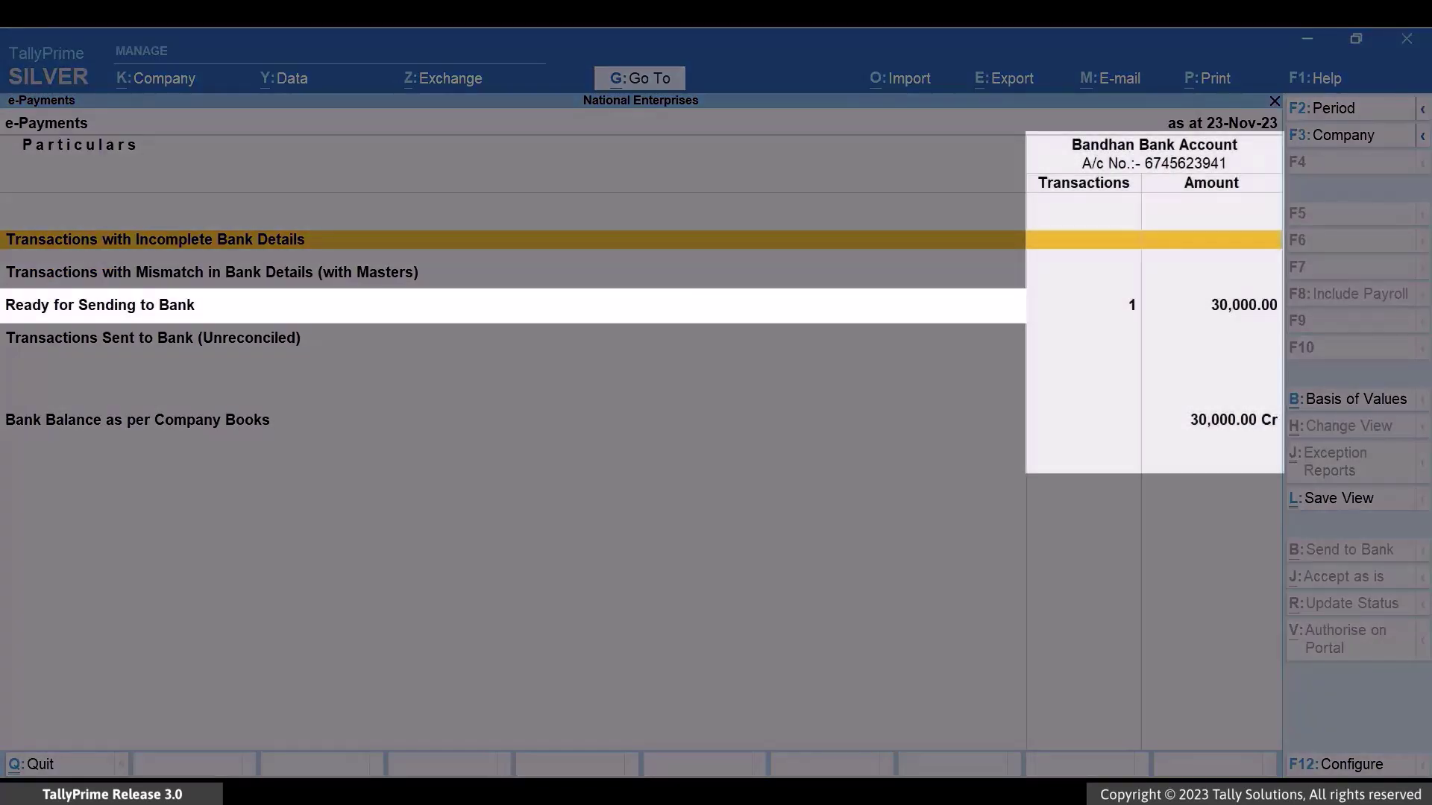
- Export The Hawk Company's ready NEFT payment as payment instructions to D:\Bandhan Bank Account\Payment Instructions
key("Down")
key("Down")
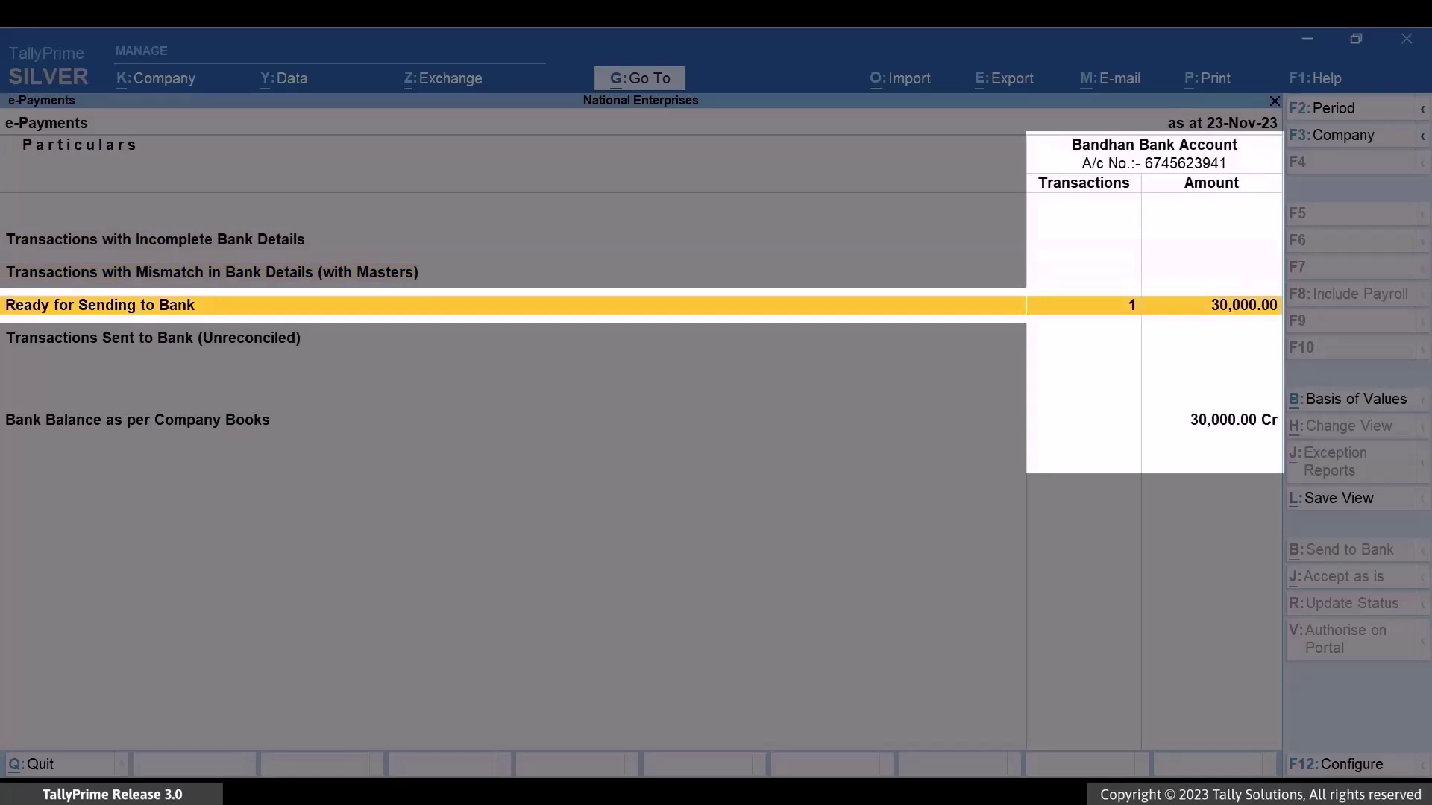
key("Return")
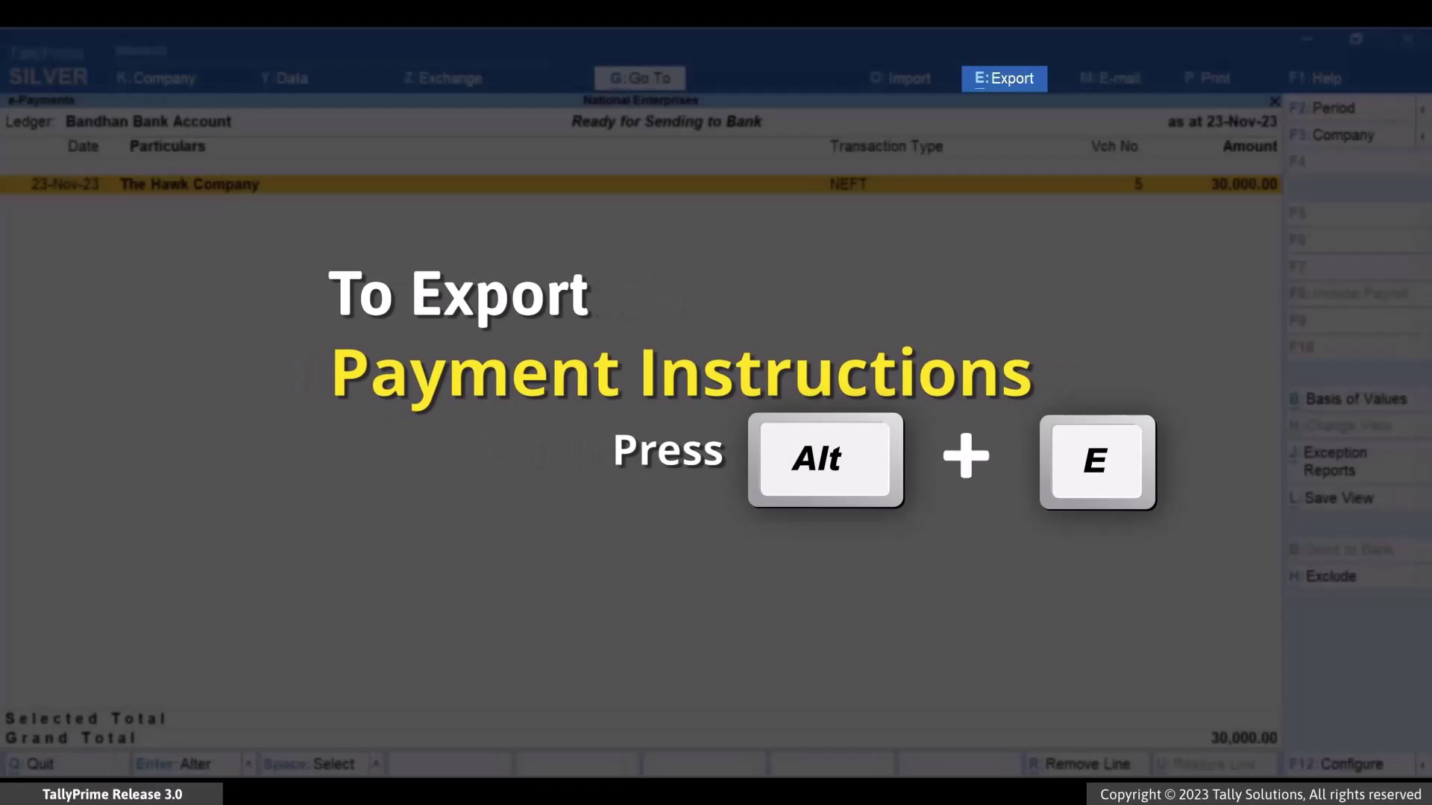
key("alt+e")
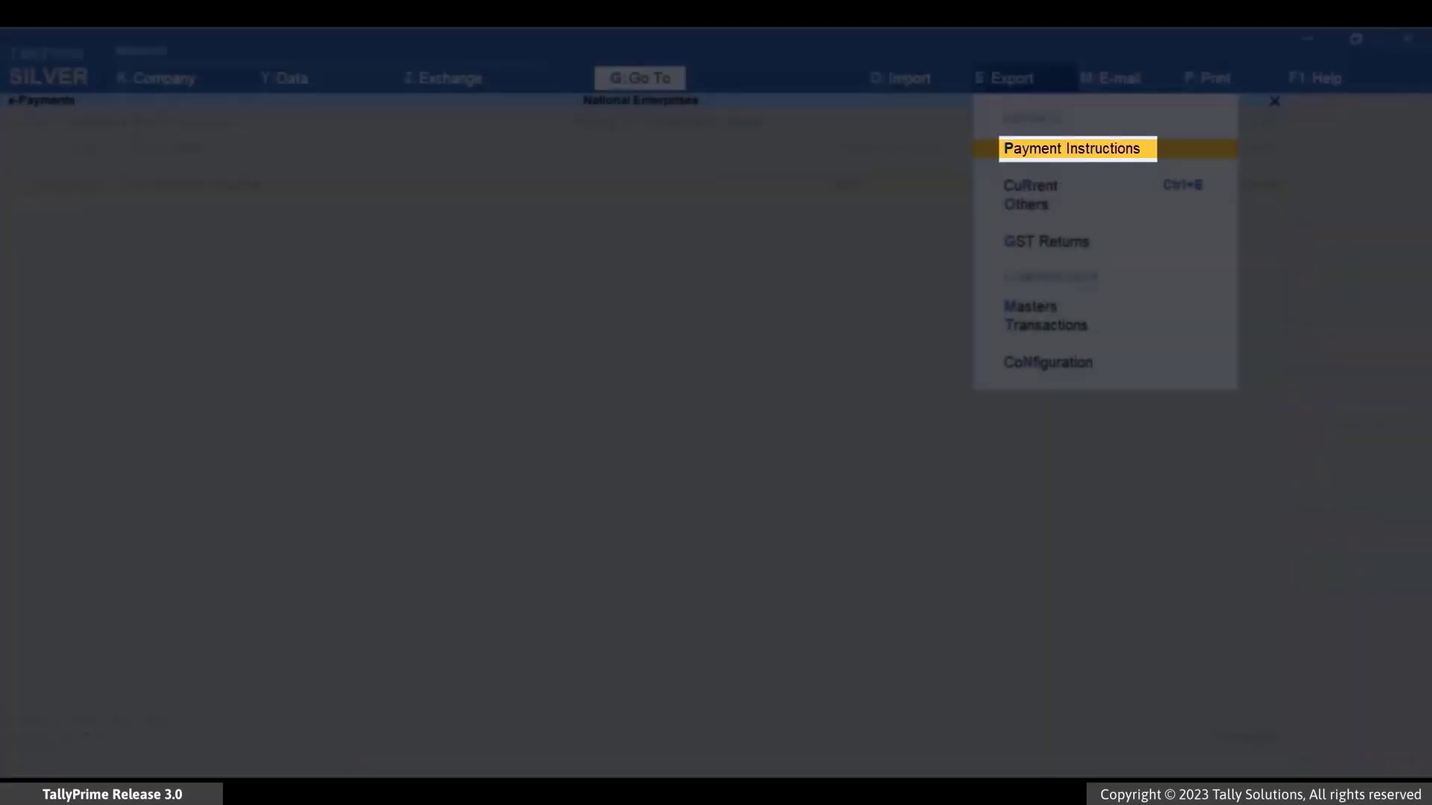
key("Return")
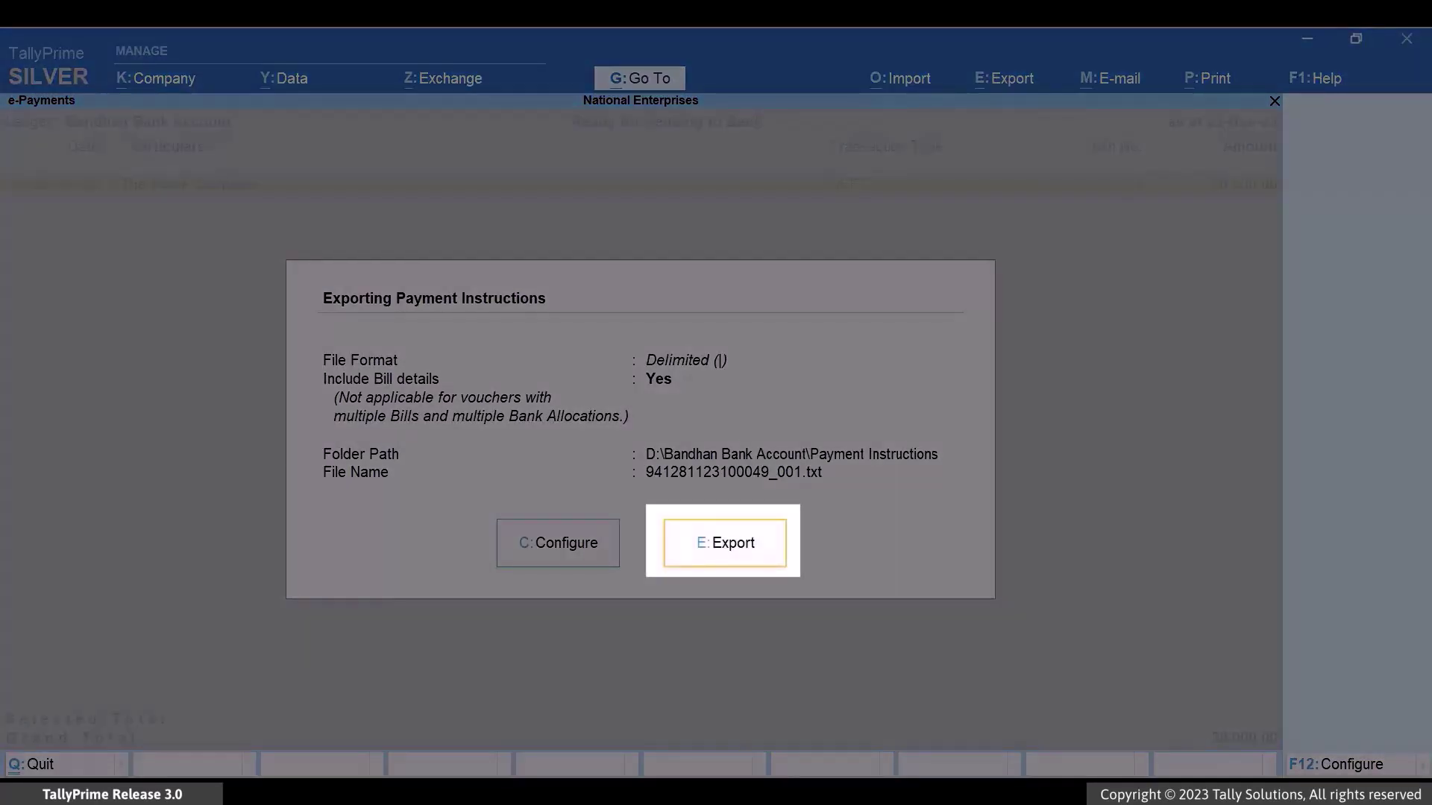
key("e")
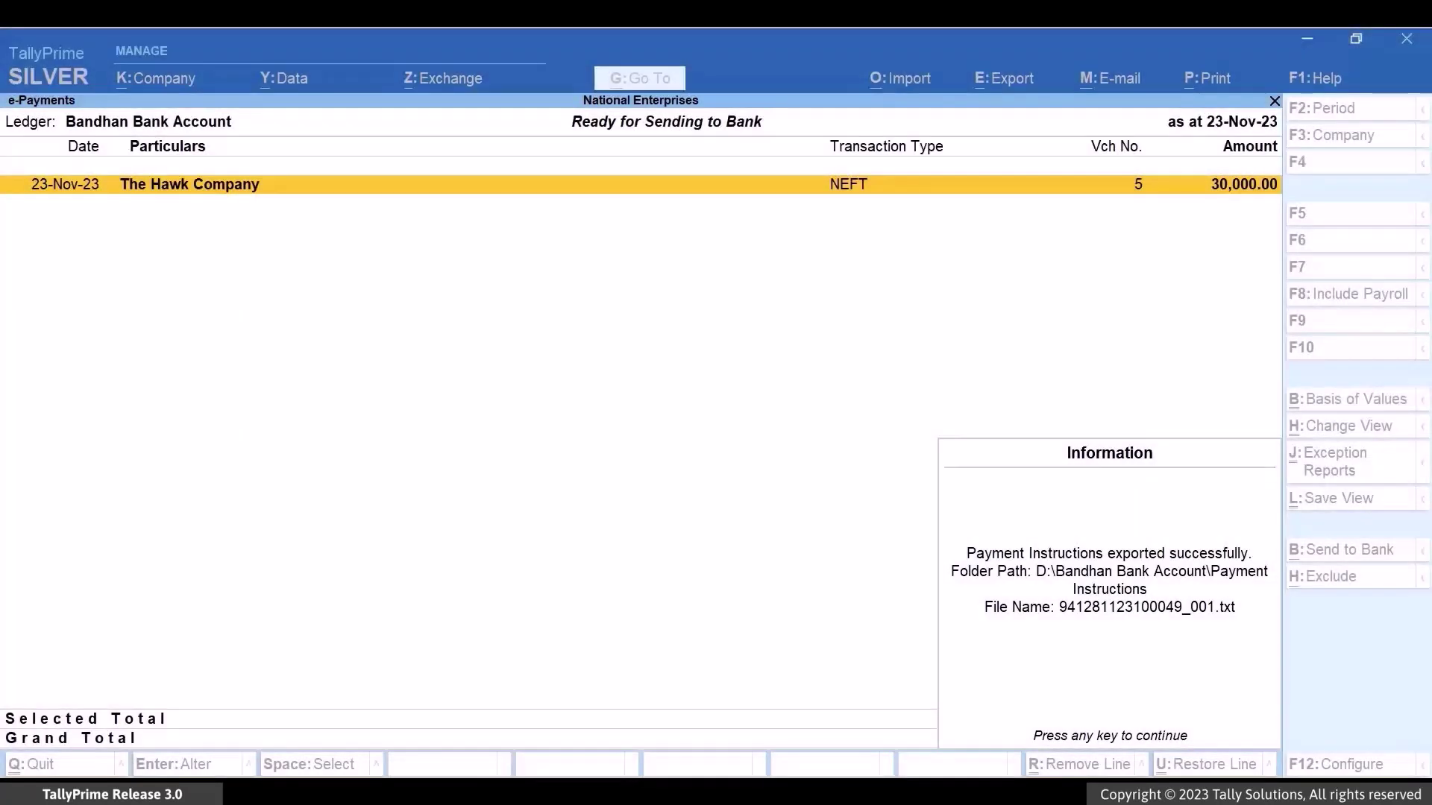
- Dismiss the export message and review the 30,000.00 payment under Transactions Sent to Bank (Unreconciled)
key("Return")
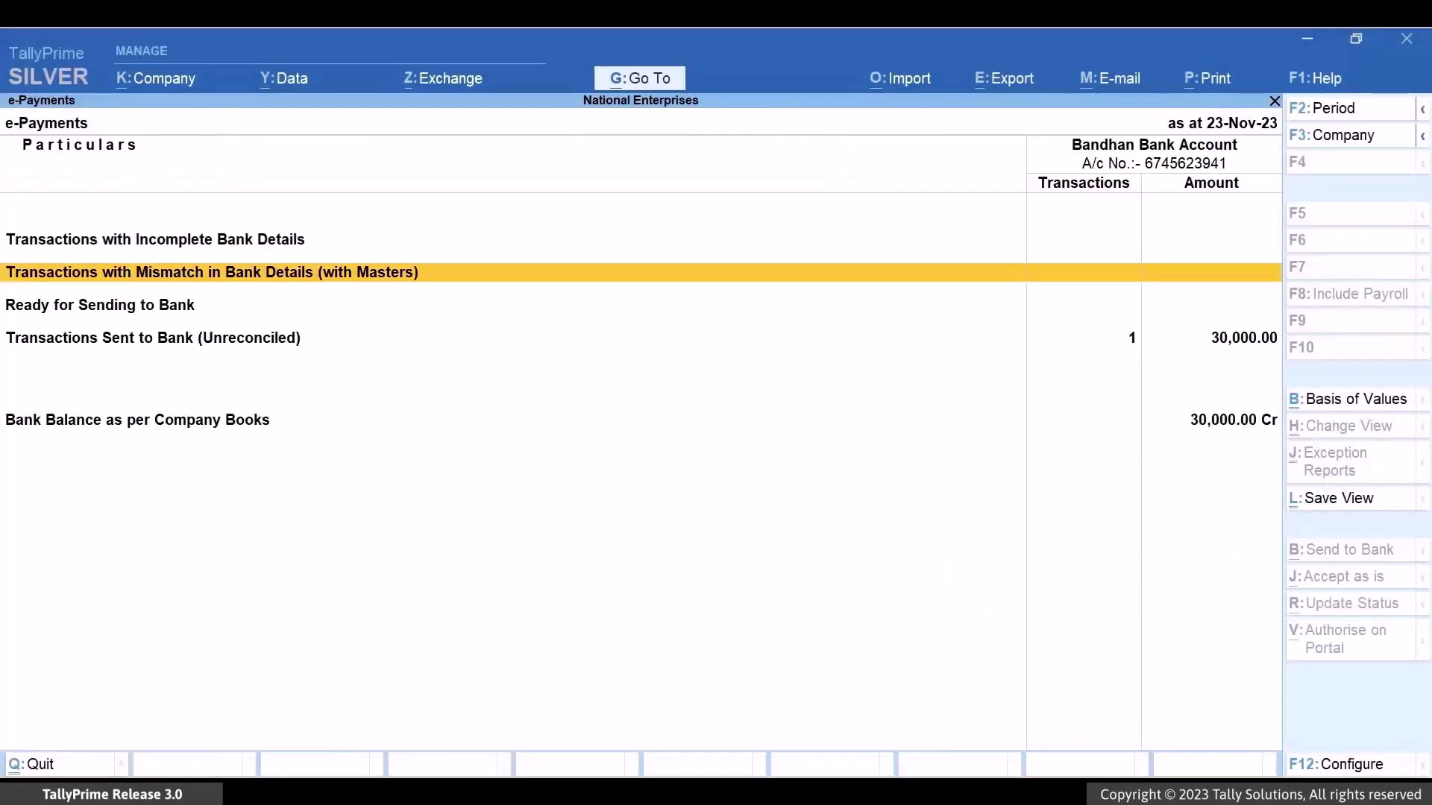
key("Down")
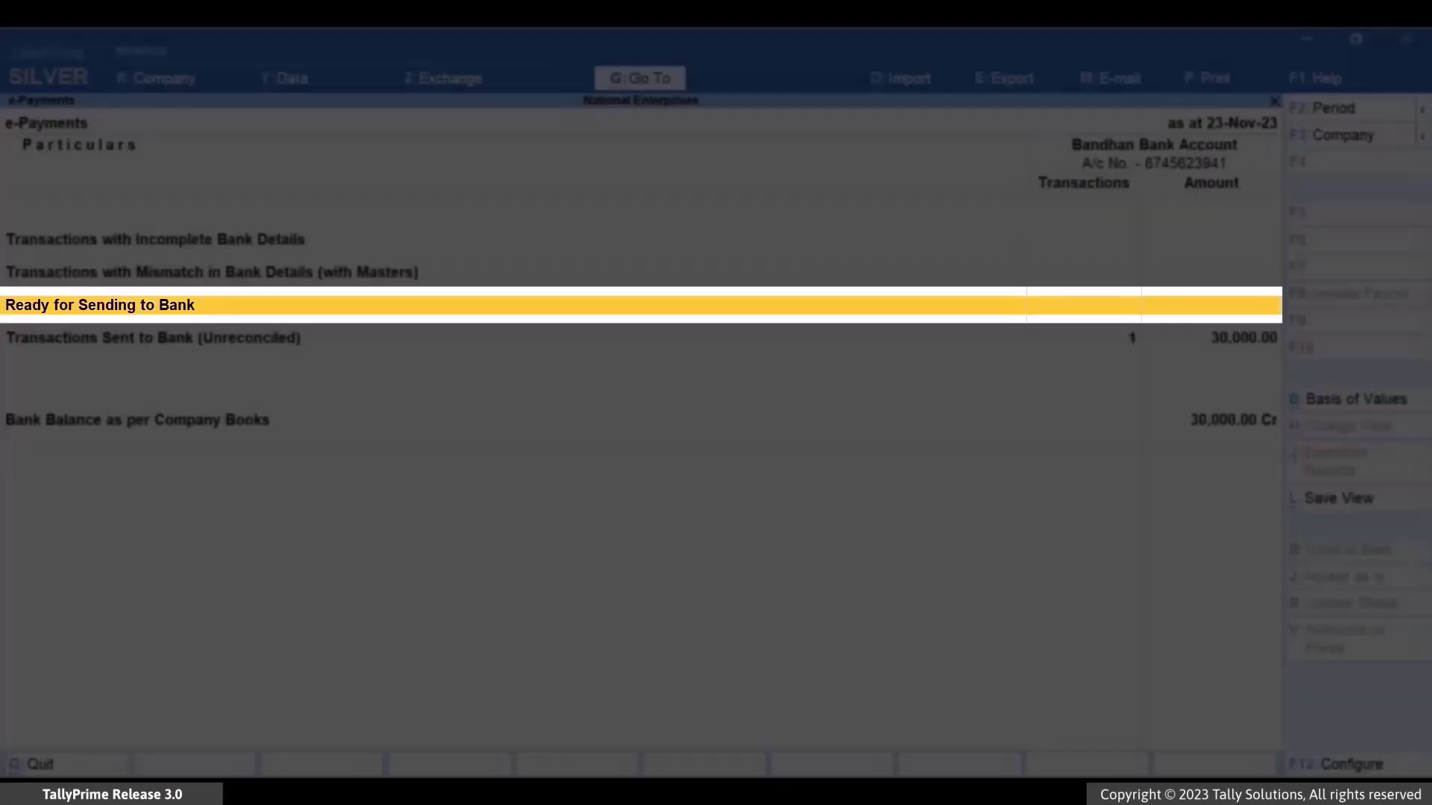
key("Down")
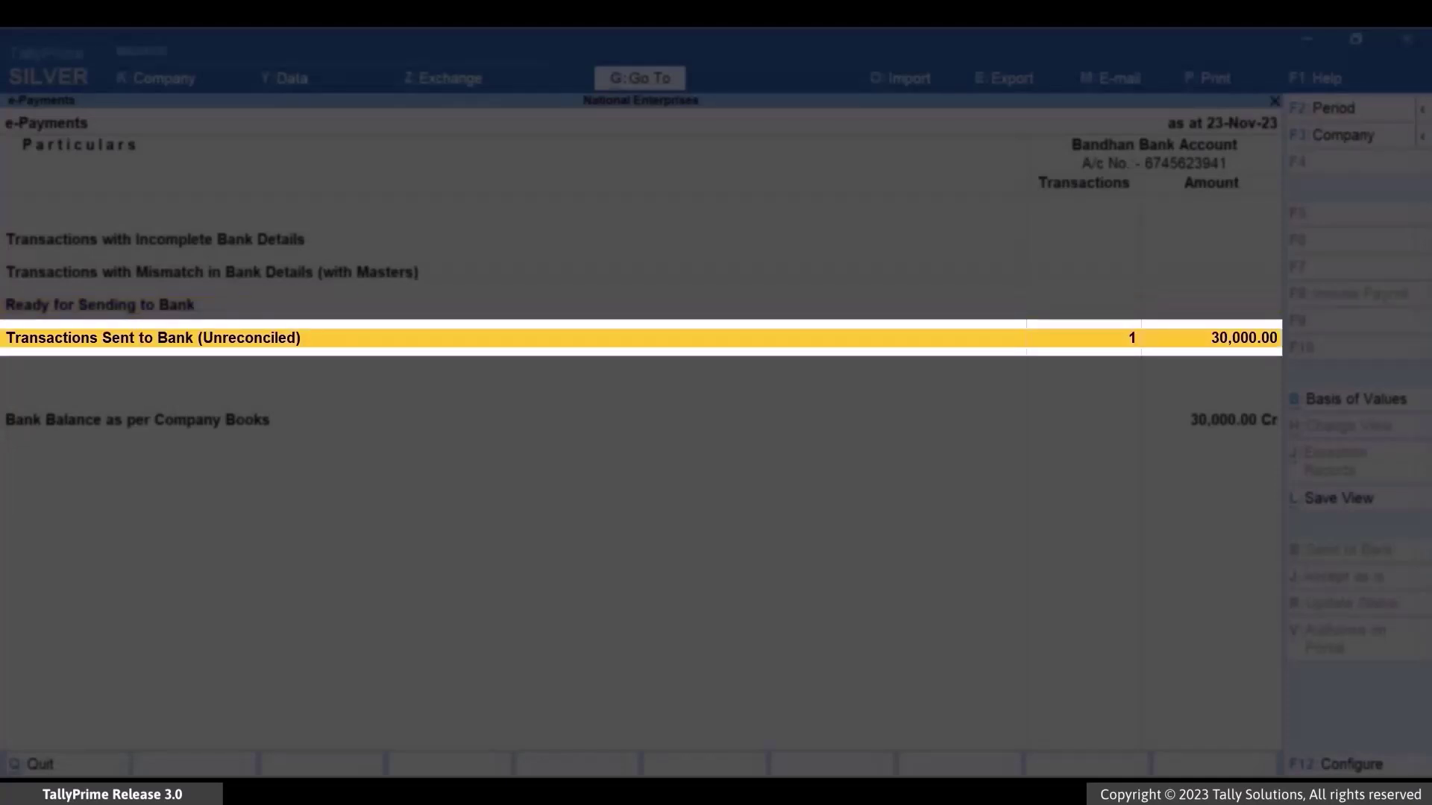
key("Return")
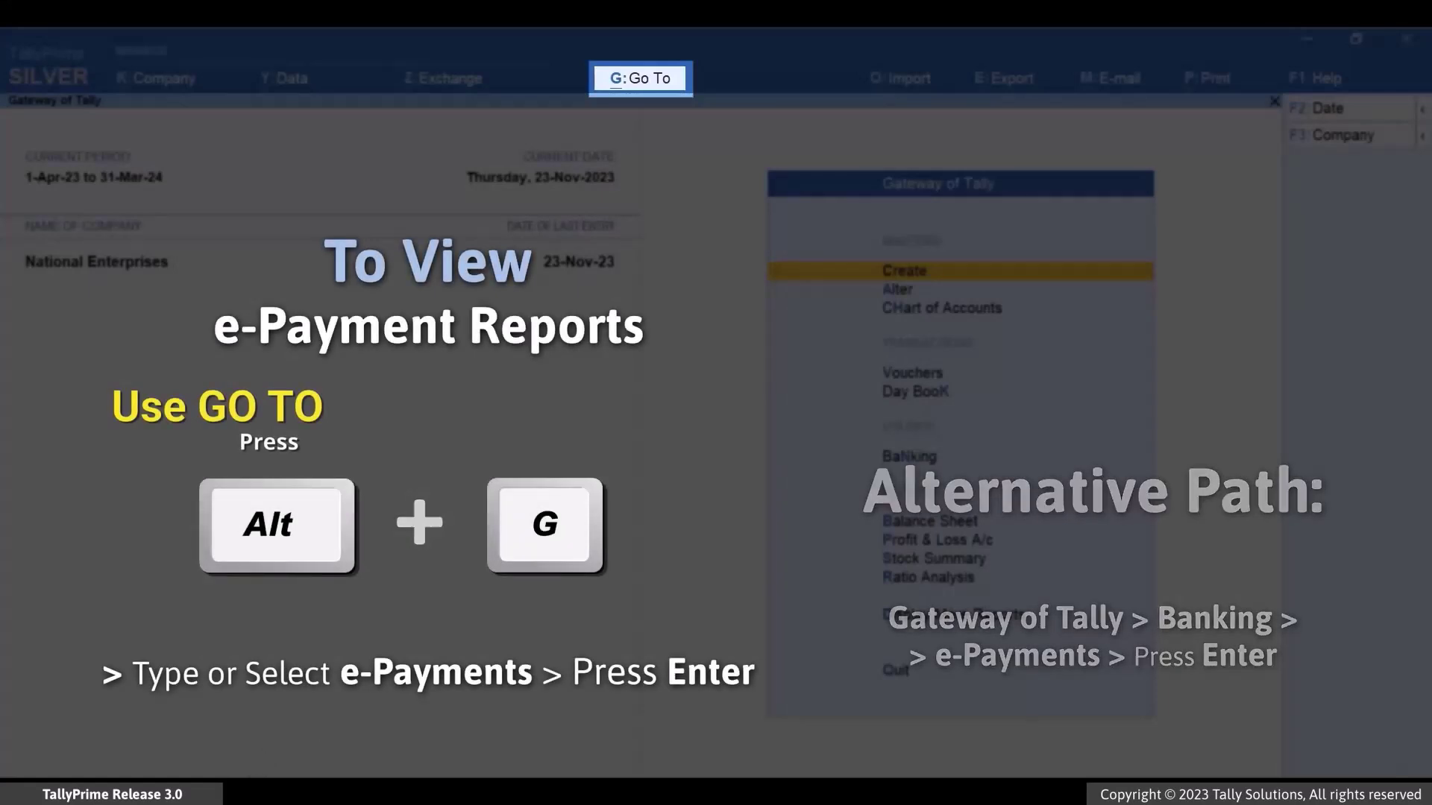
- Reopen the e-Payments report and list The Hawk Company's 30,000.00 NEFT payment marked Exported
key("alt+g")
type("E-Pay")
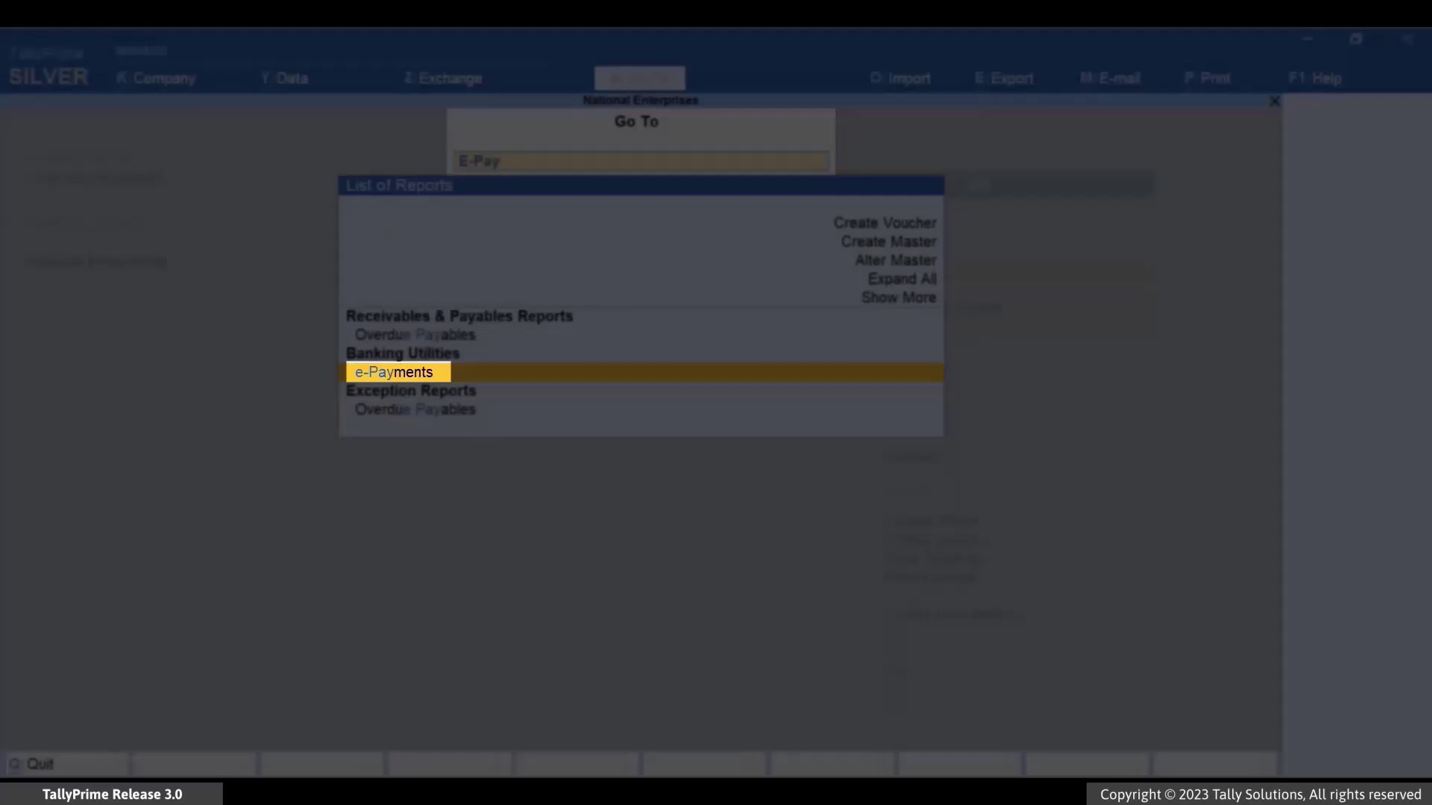
key("Return")
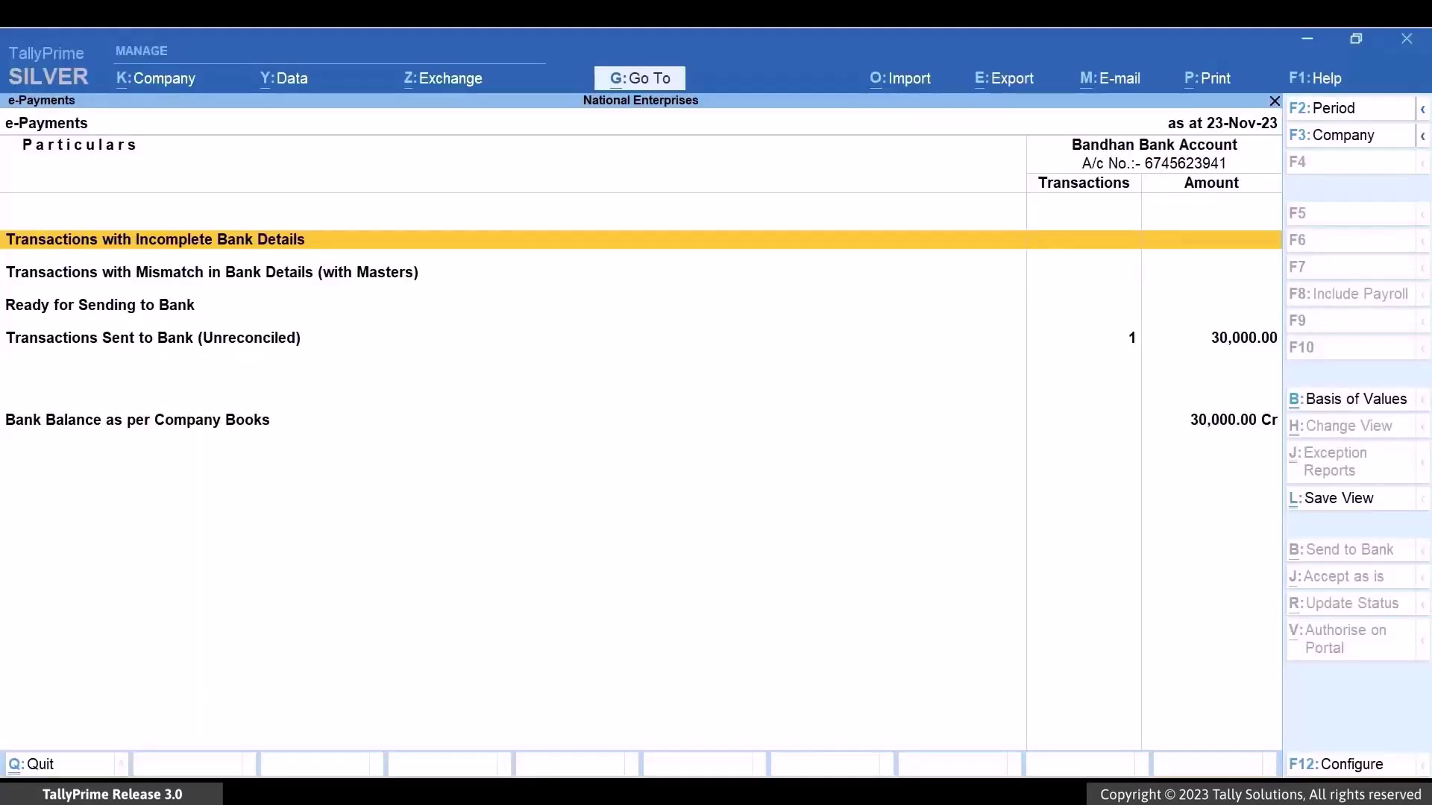
key("Down")
key("Down")
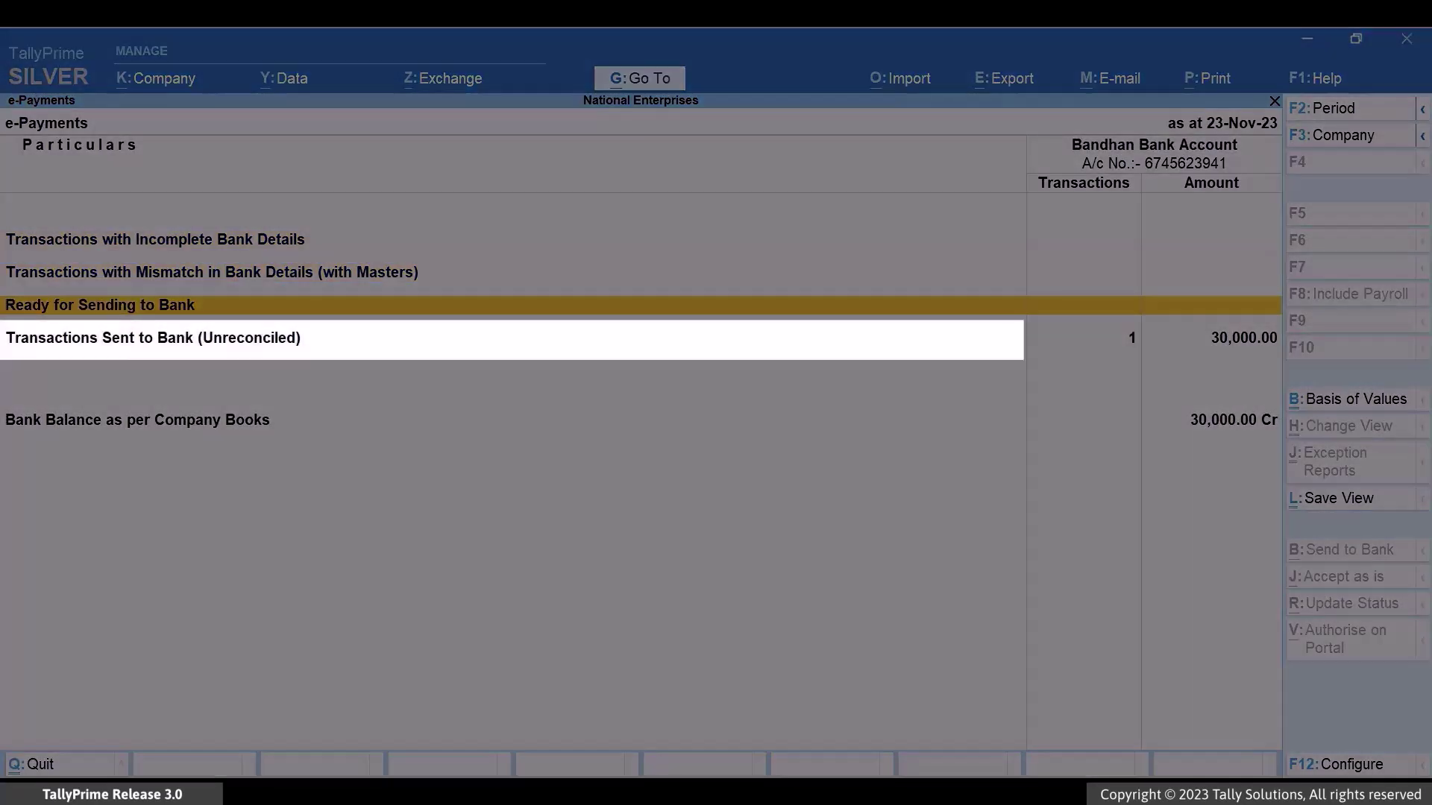
key("Down")
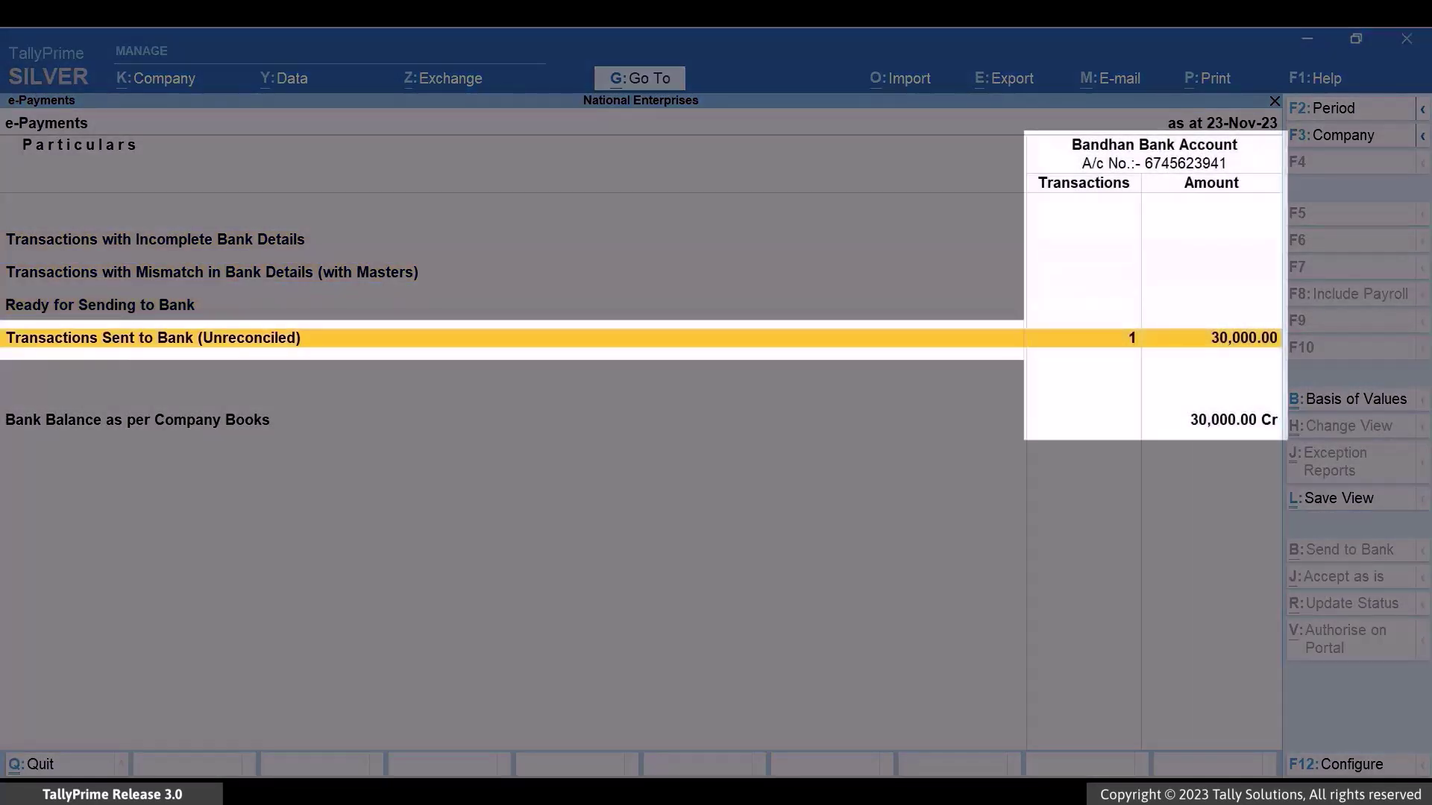
key("Return")
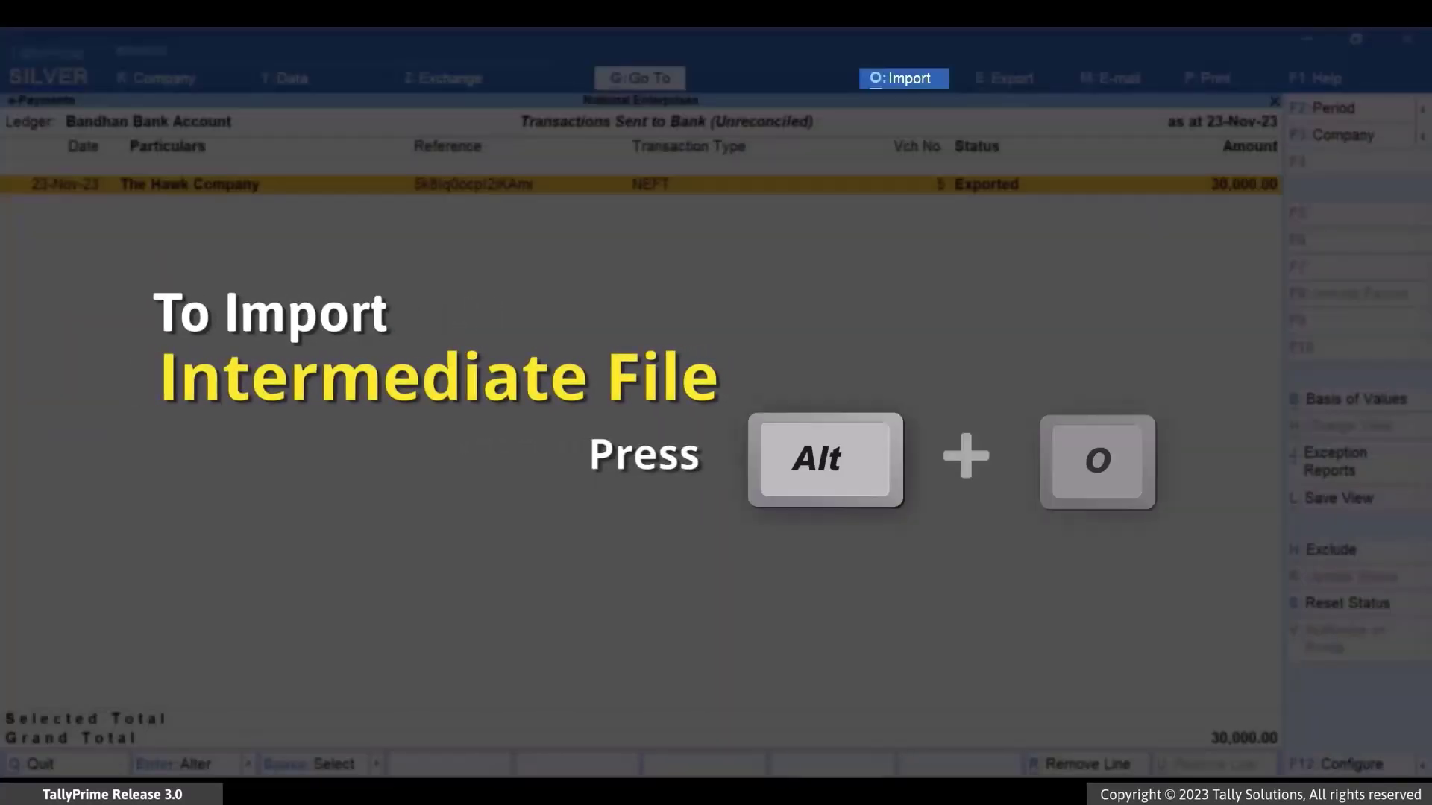
- Import Epayment_Tally_1.0-imp.xls to reconcile The Hawk Company payment and update its bank date
key("alt+o")
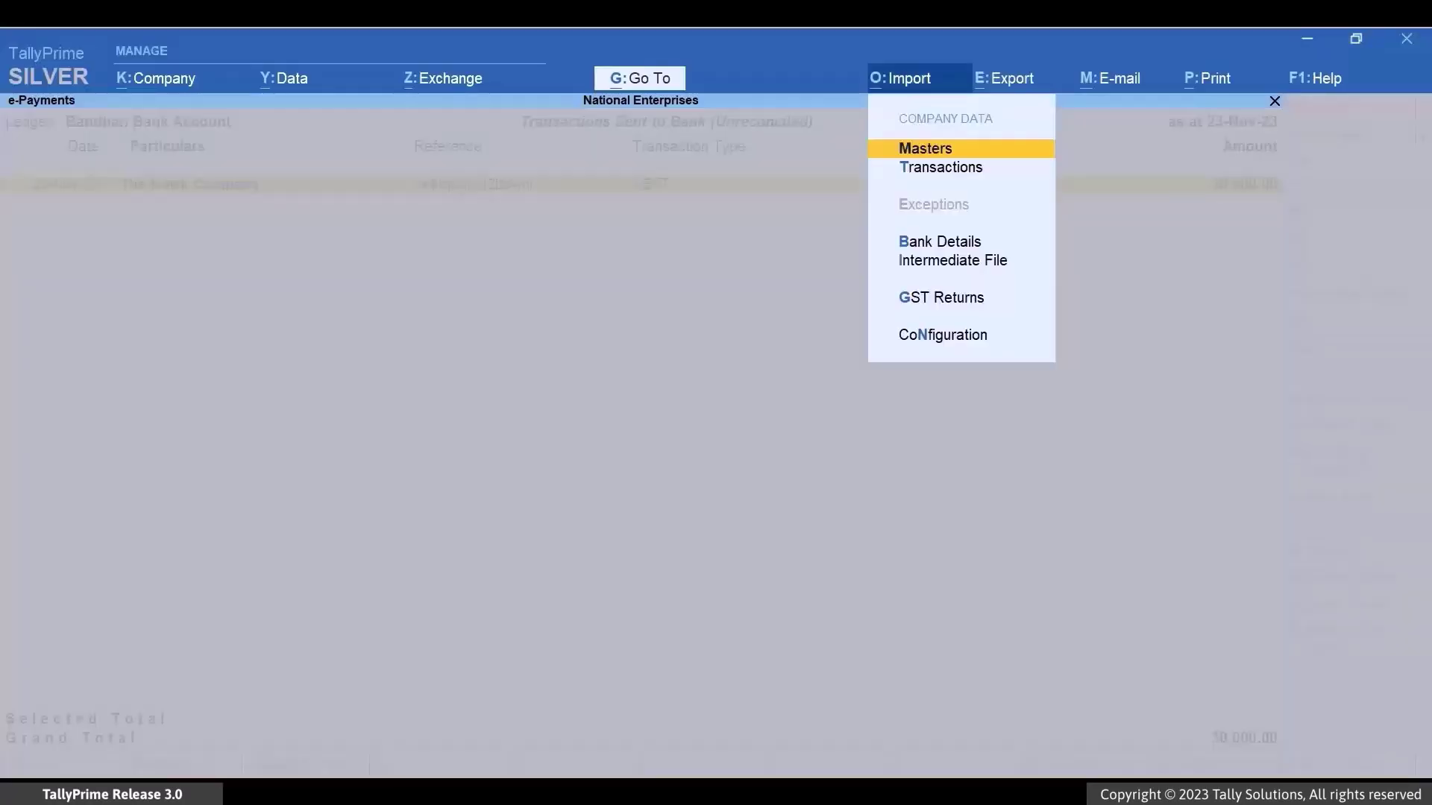
key("Down")
key("Down")
key("Down")
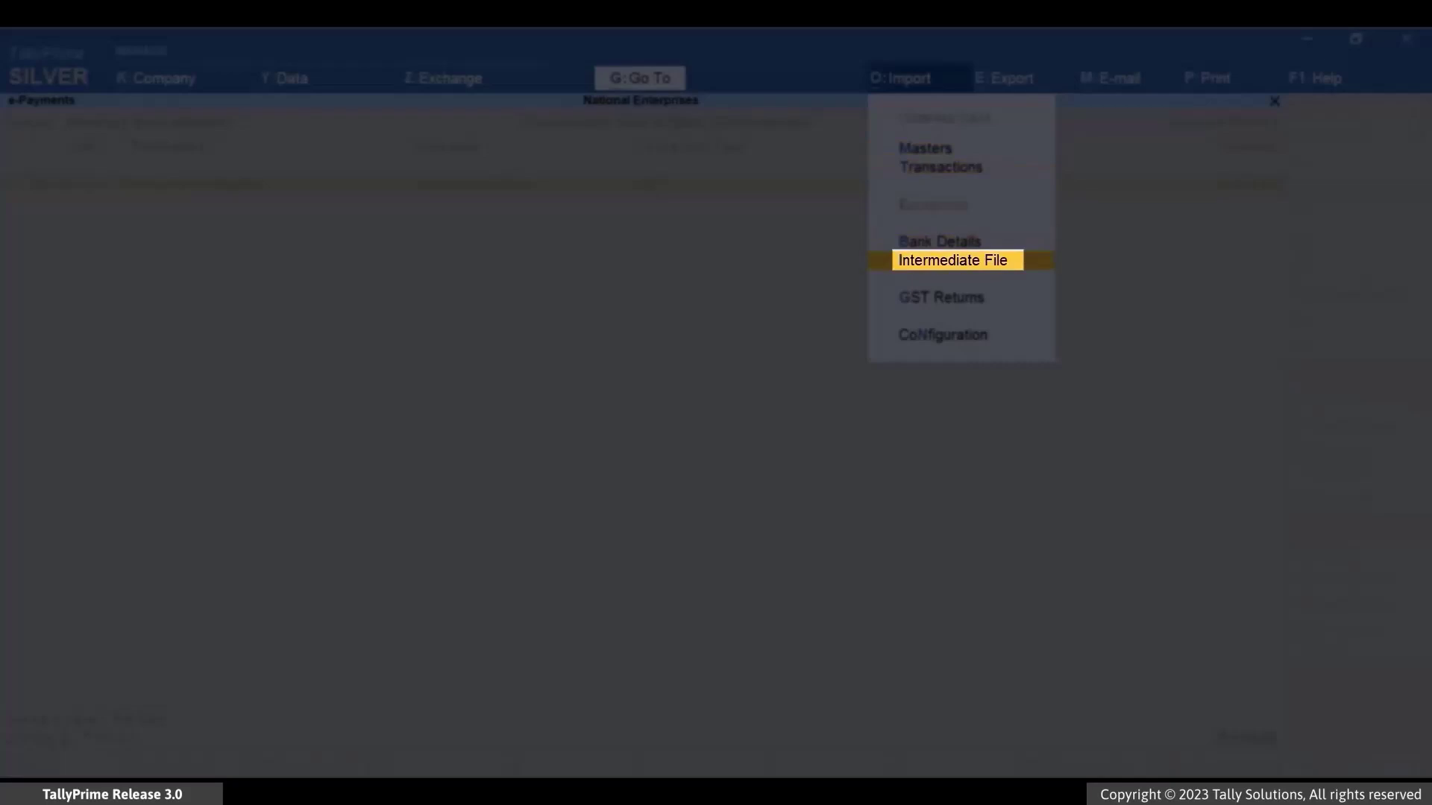
key("Return")
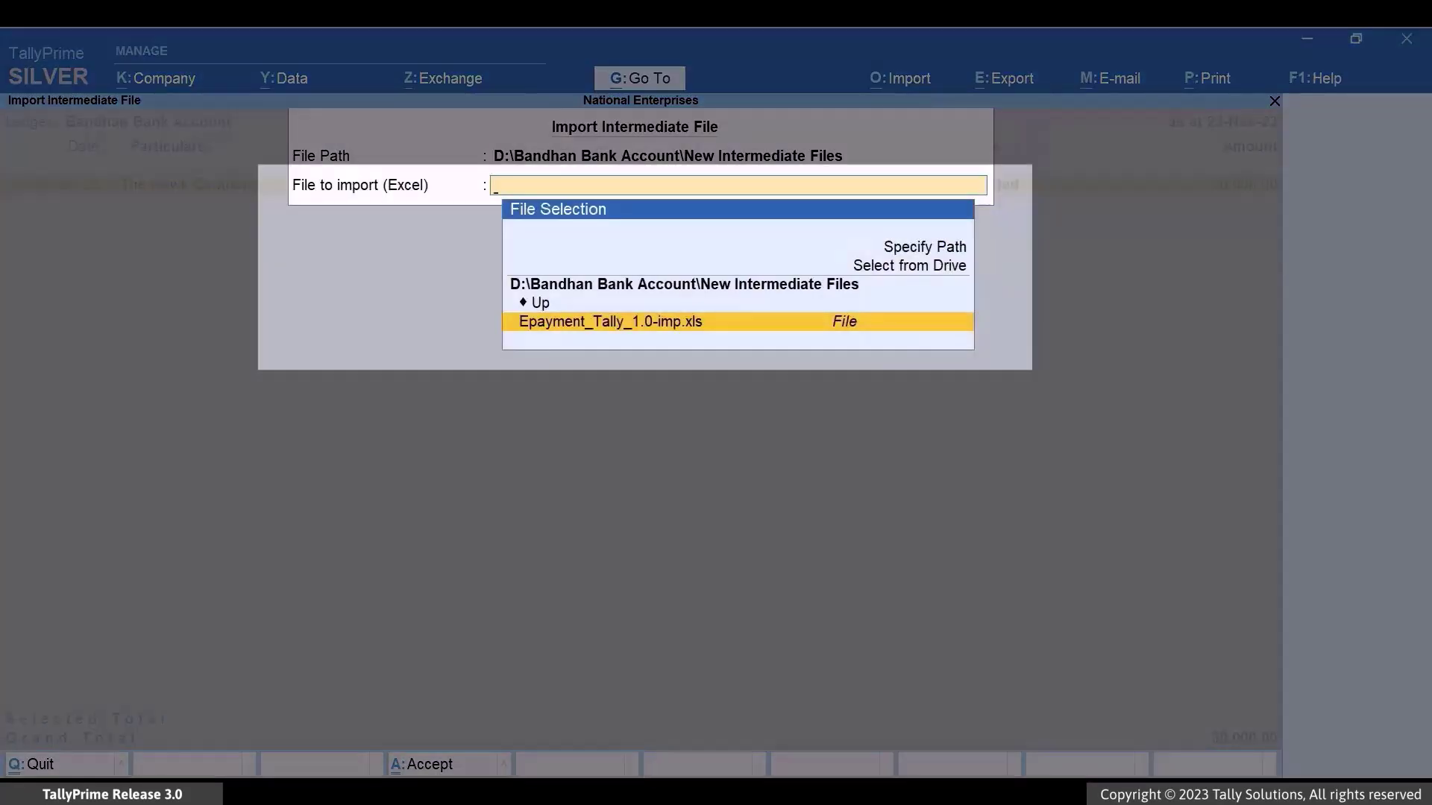
key("Return")
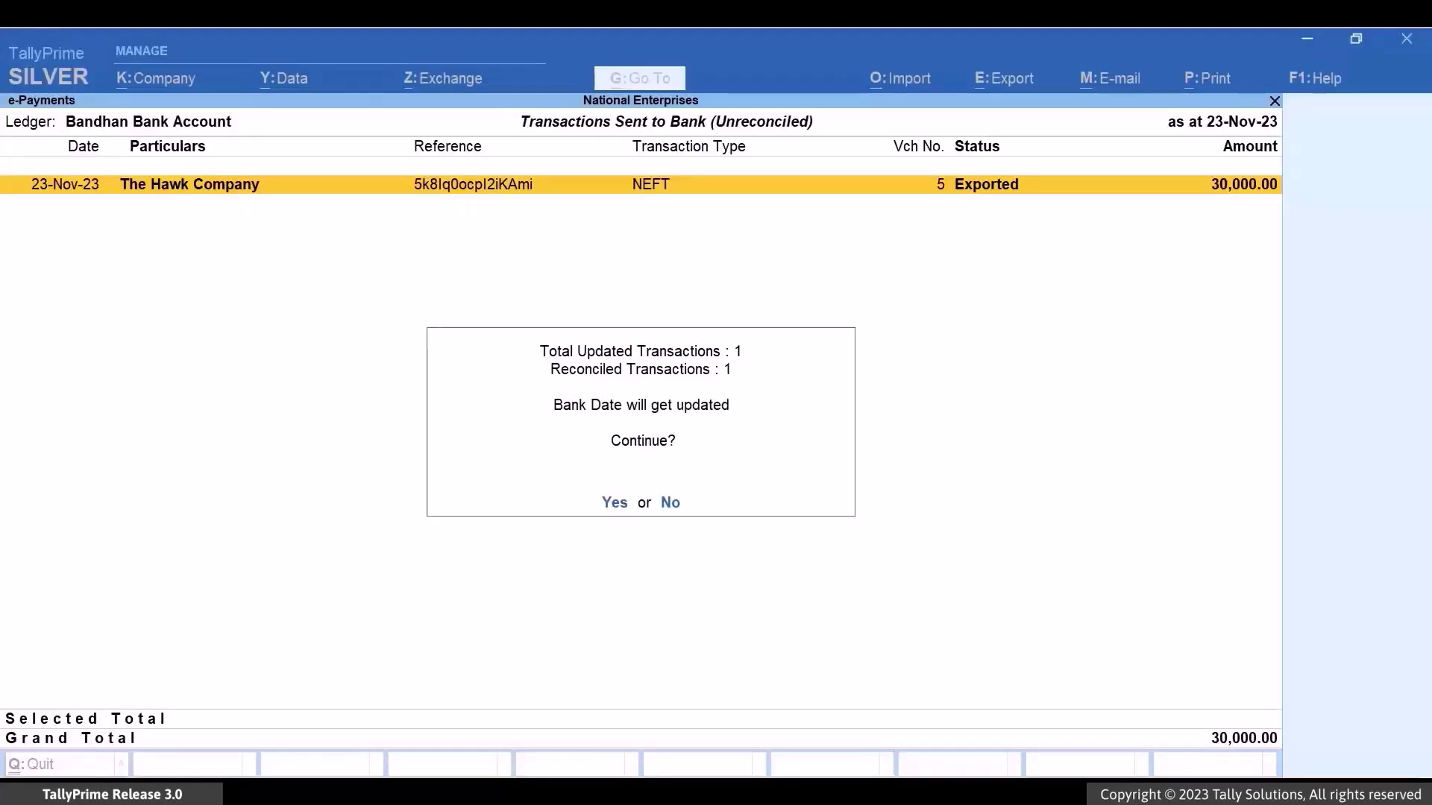
key("y")
key("Escape")
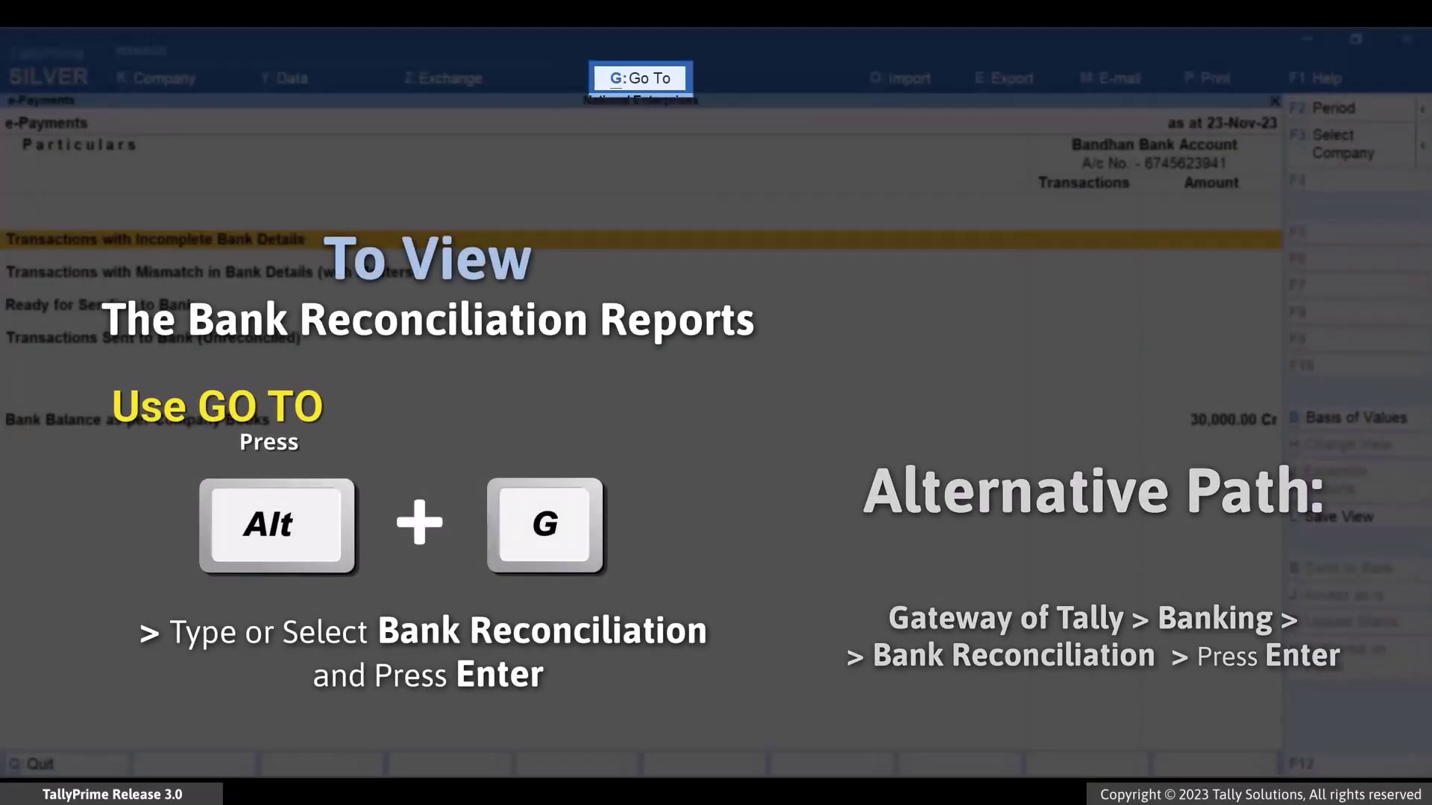
- Open Bank Reconciliation for Bandhan Bank Account, showing books and bank balances both at 30,000.00
key("alt+g")
type("Bank Re")
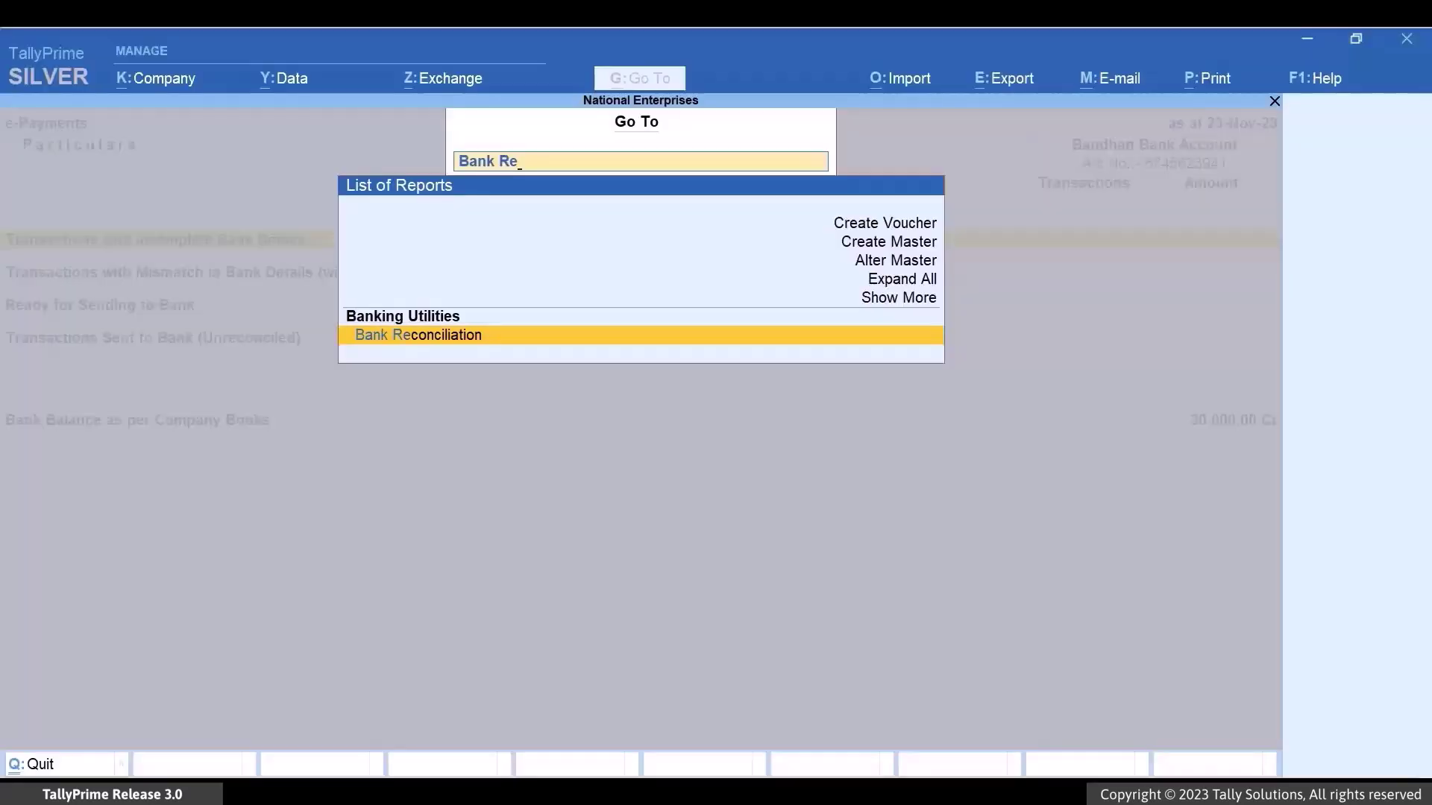
key("Return")
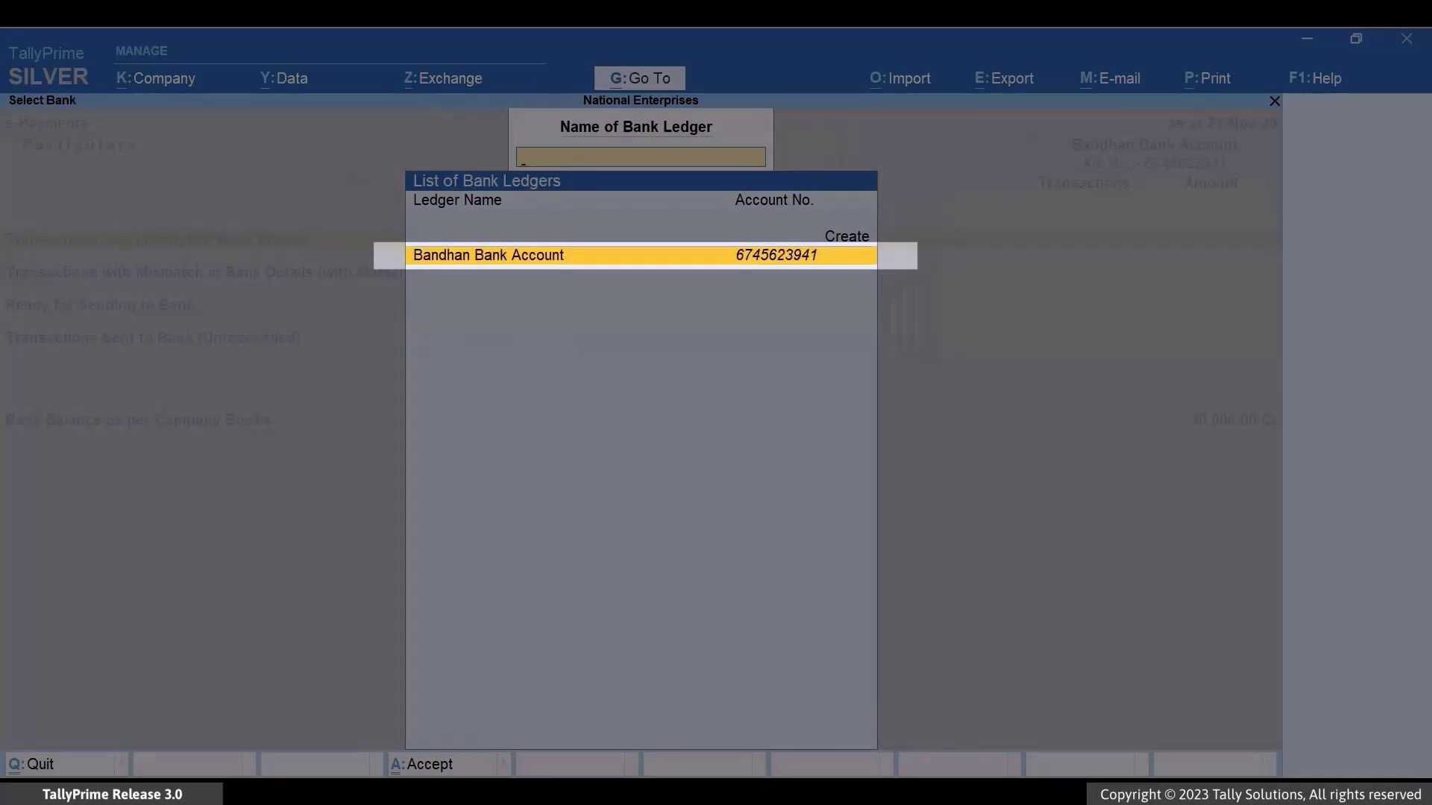
key("Return")
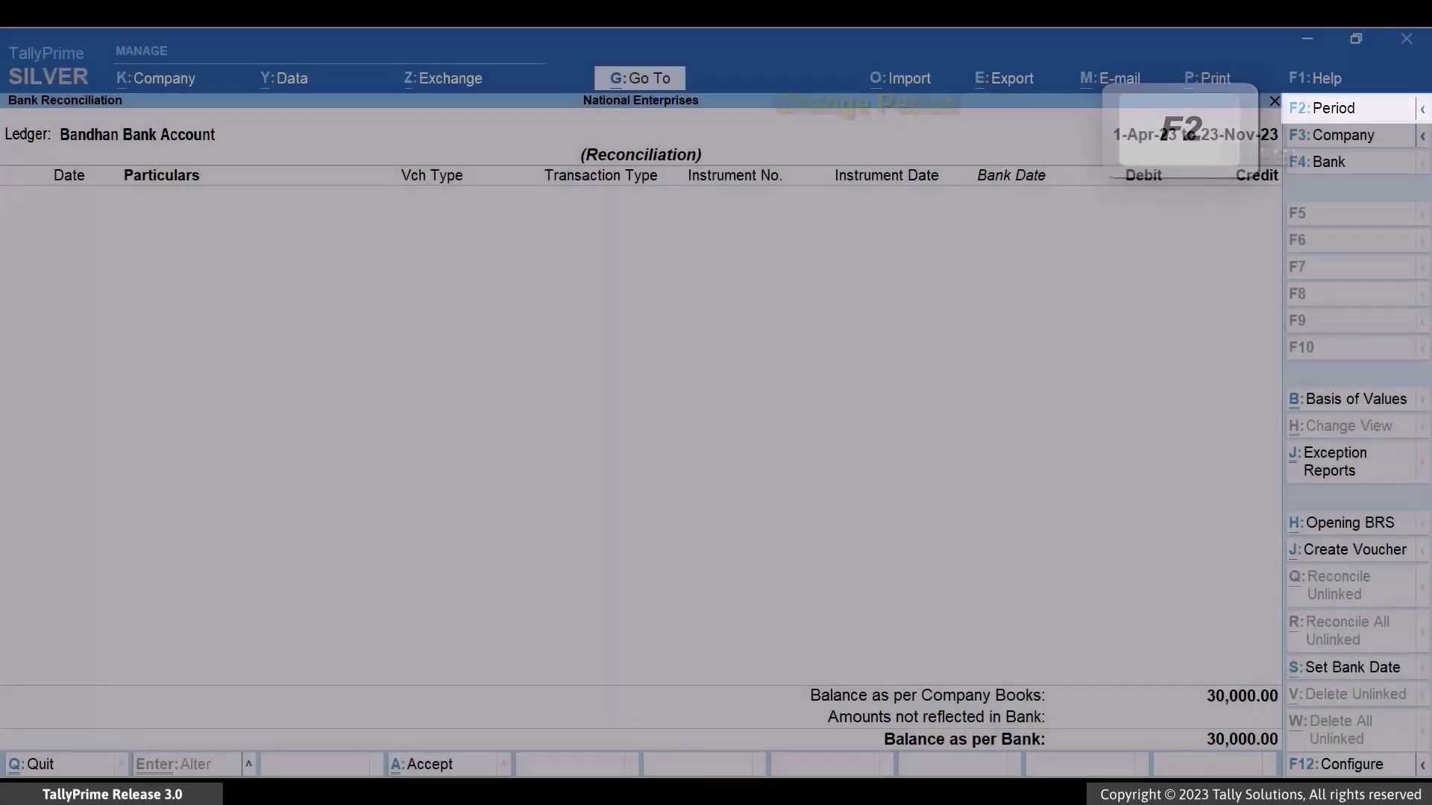
key("ctrl")
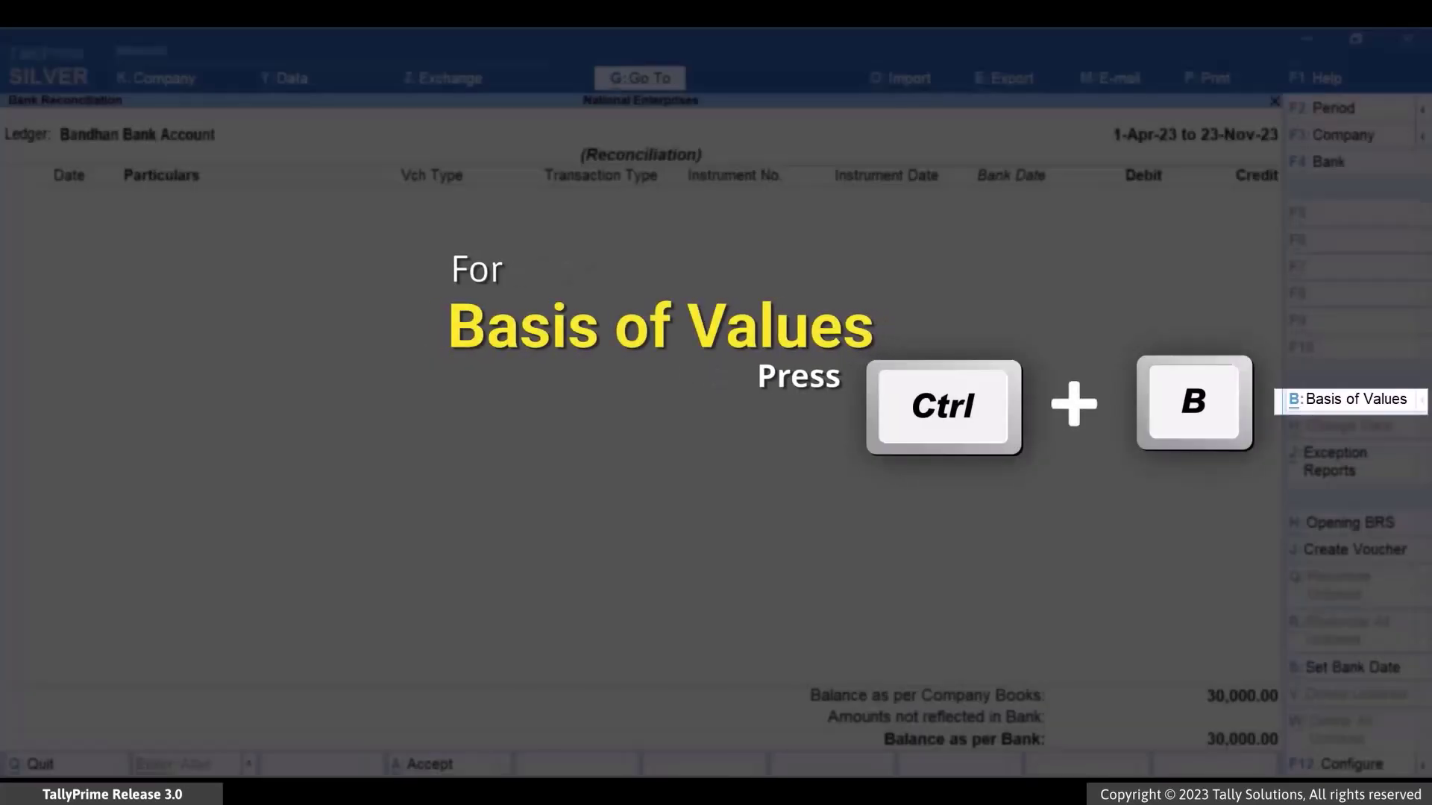
- Set Include Reconciled Transactions to Yes in the reconciliation's Basis of Values and apply
key("ctrl+b")
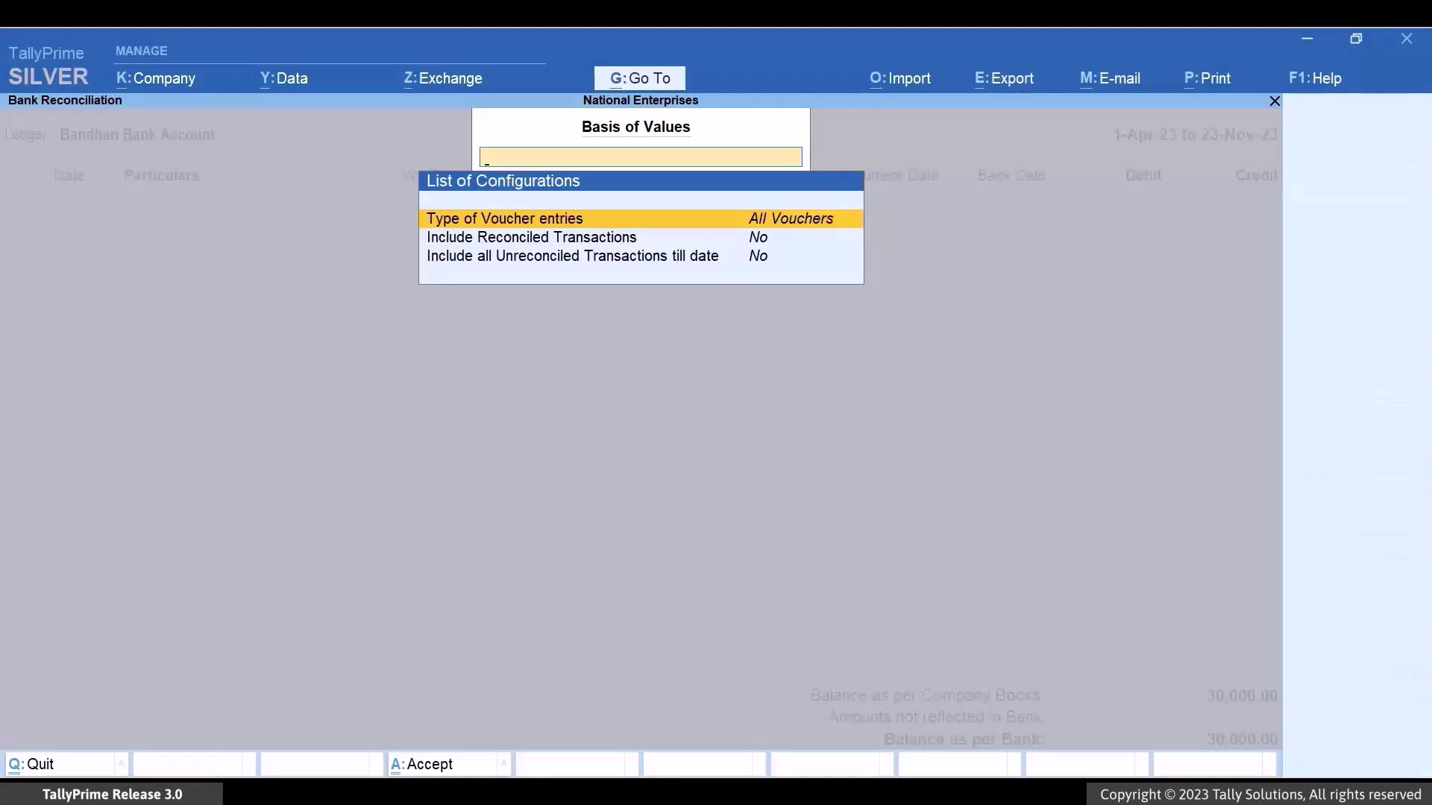
key("Down")
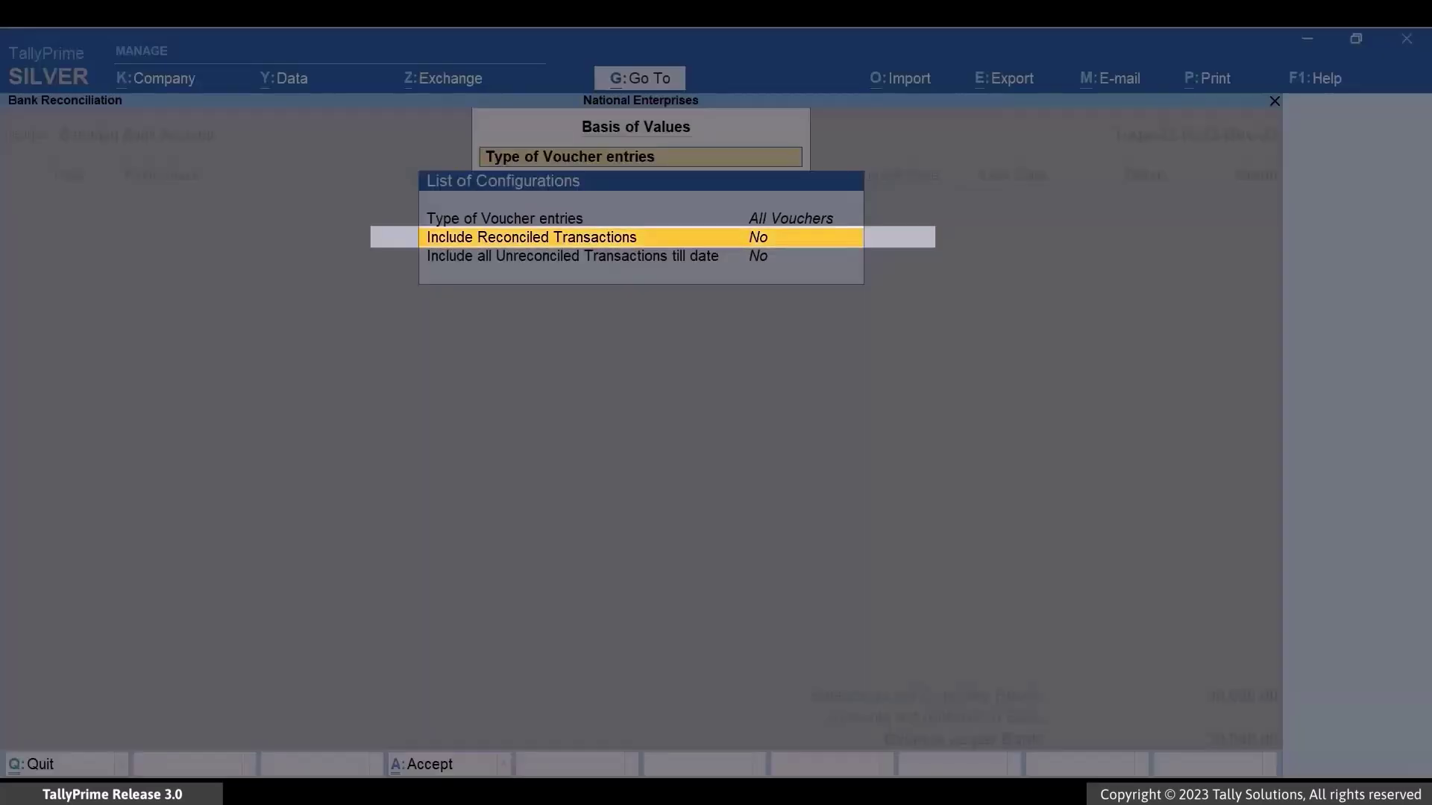
key("Return")
key("ctrl+a")
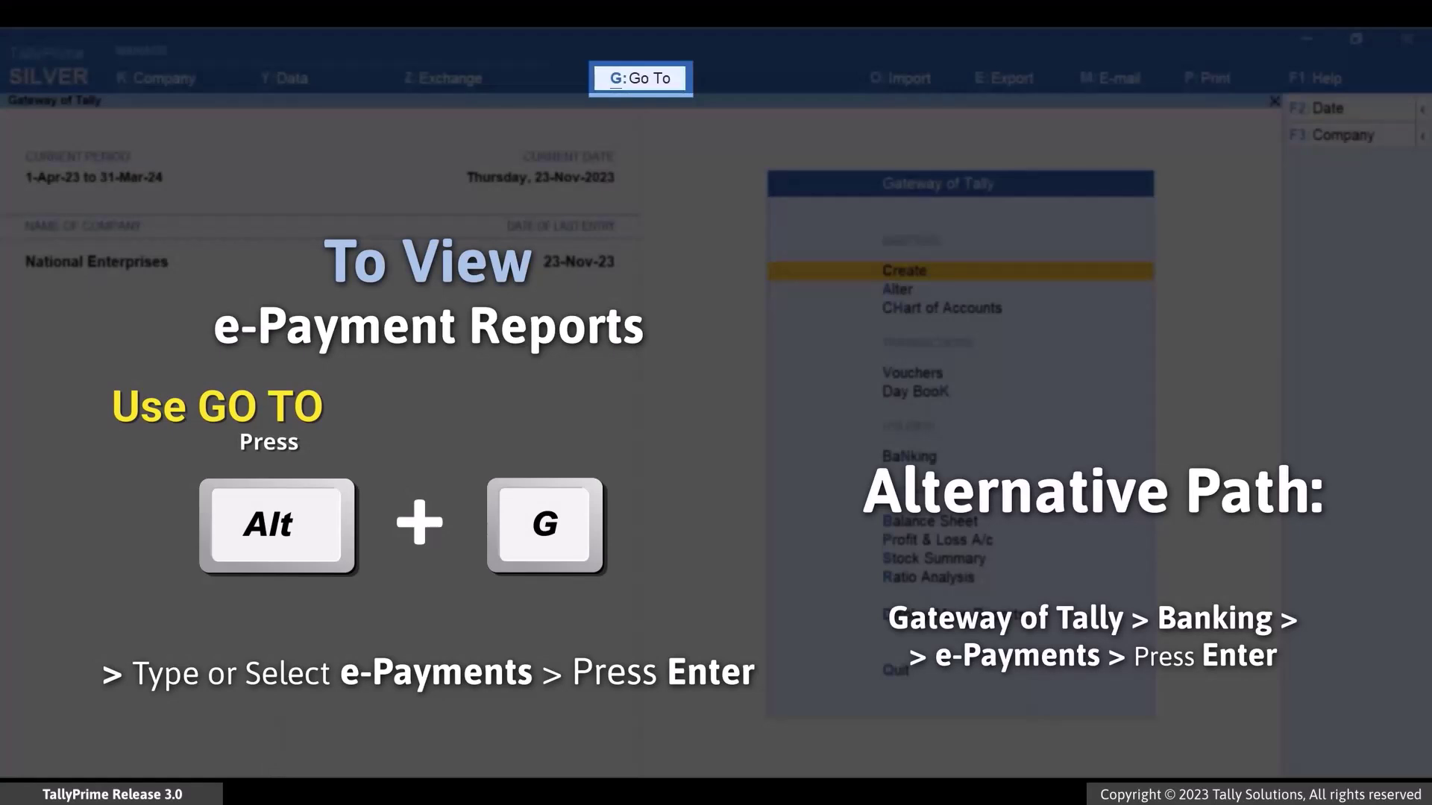
- Open the e-Payments report showing 1,200.00 incomplete-details and 6,000.00 mismatch transactions
key("alt+g")
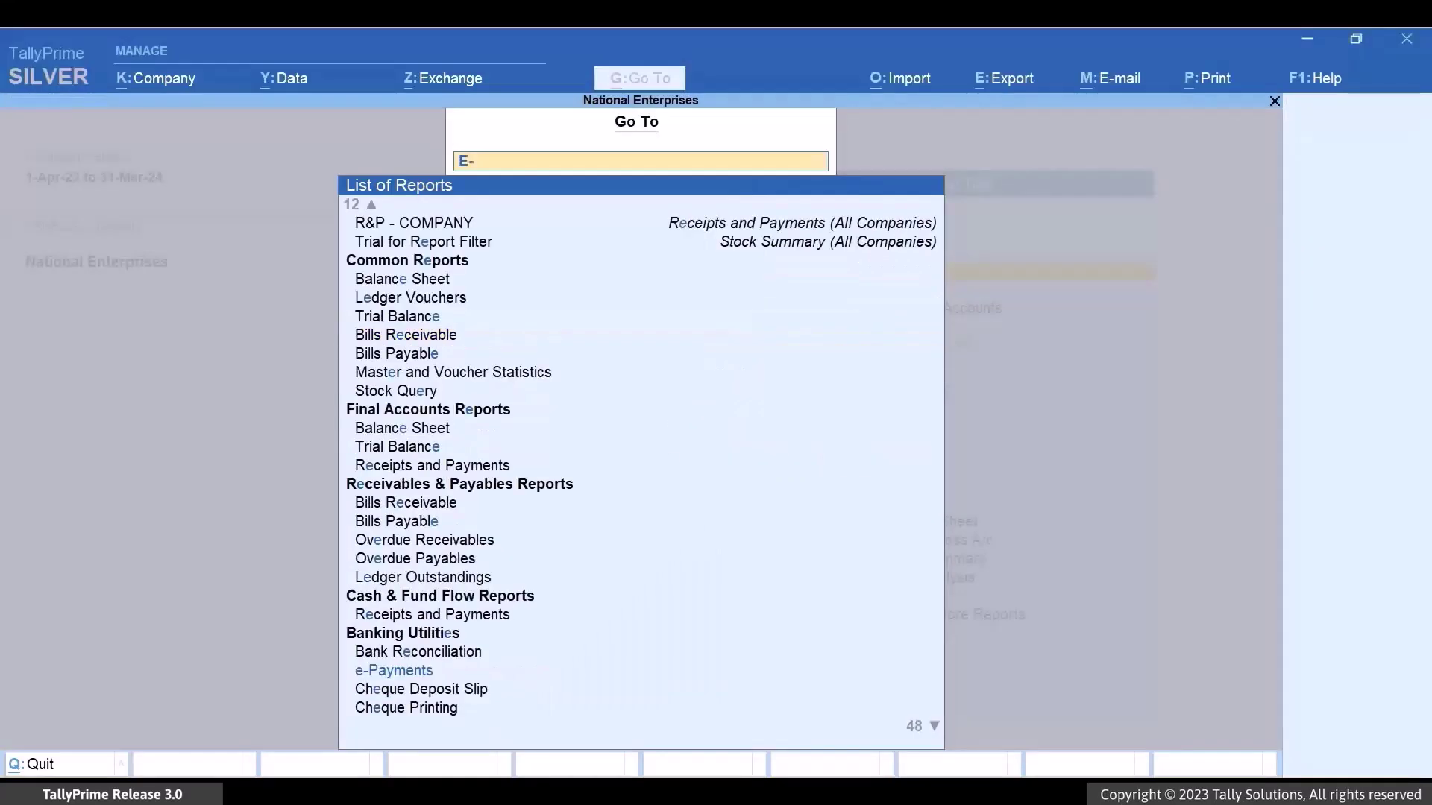
type("E-Pay")
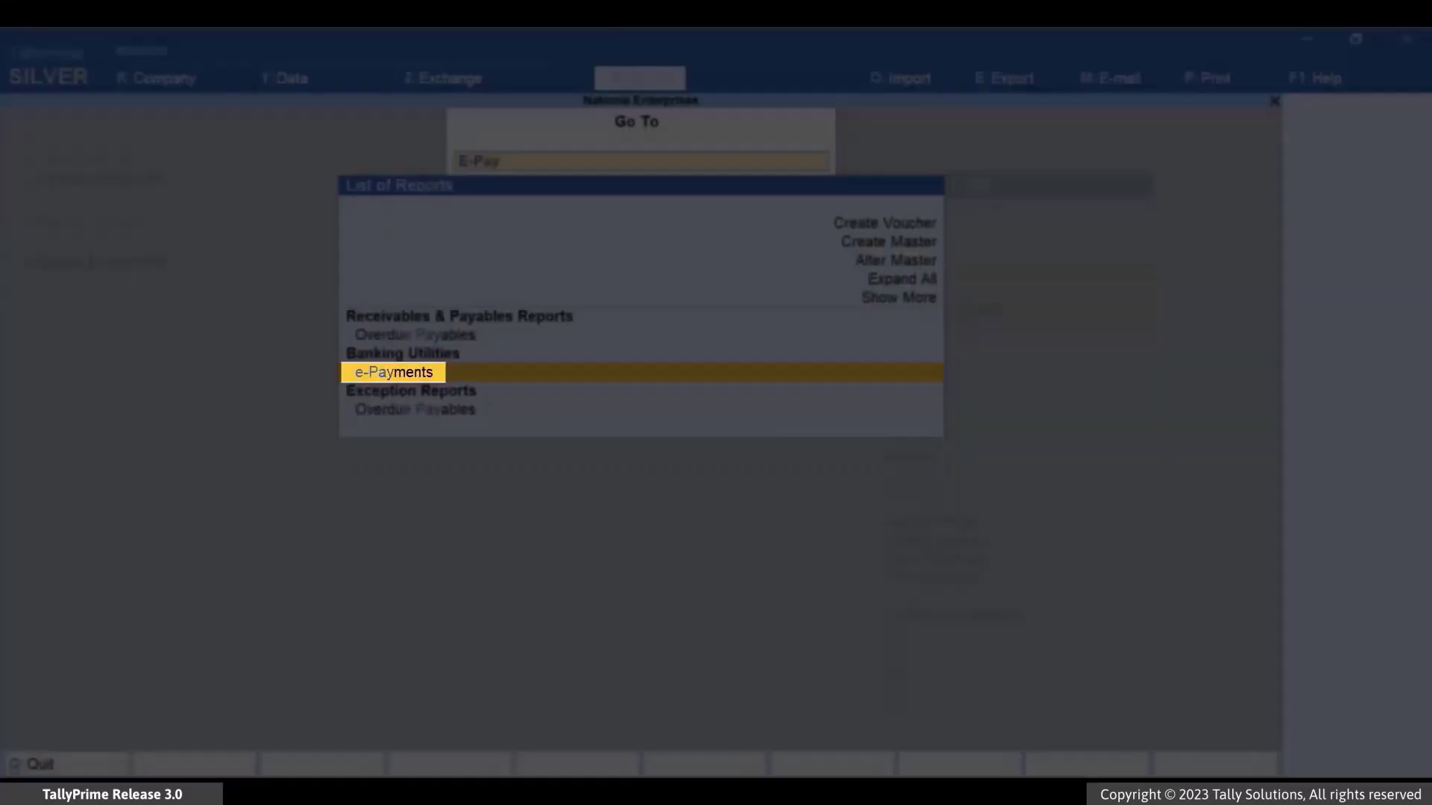
key("Return")
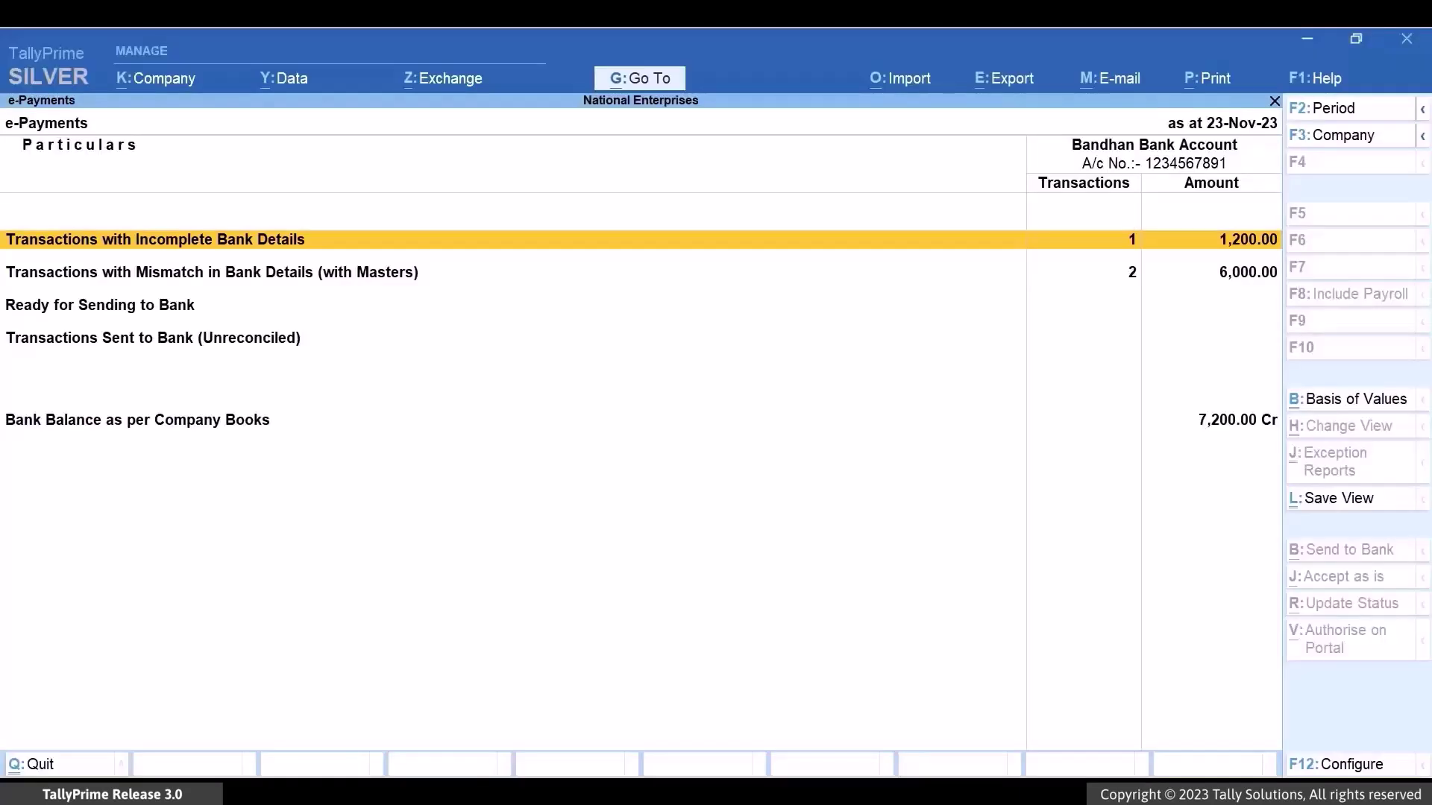
key("Return")
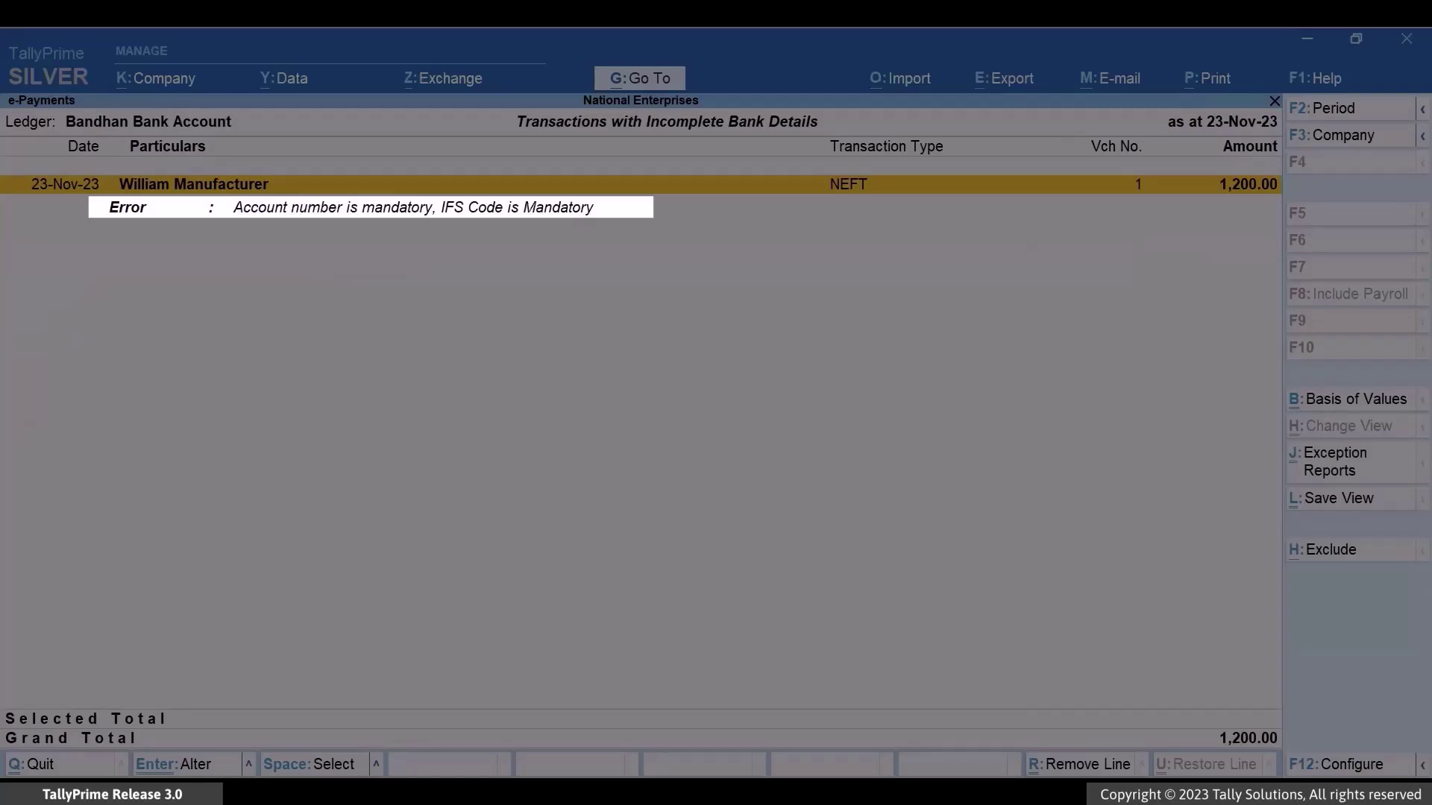
key("Return")
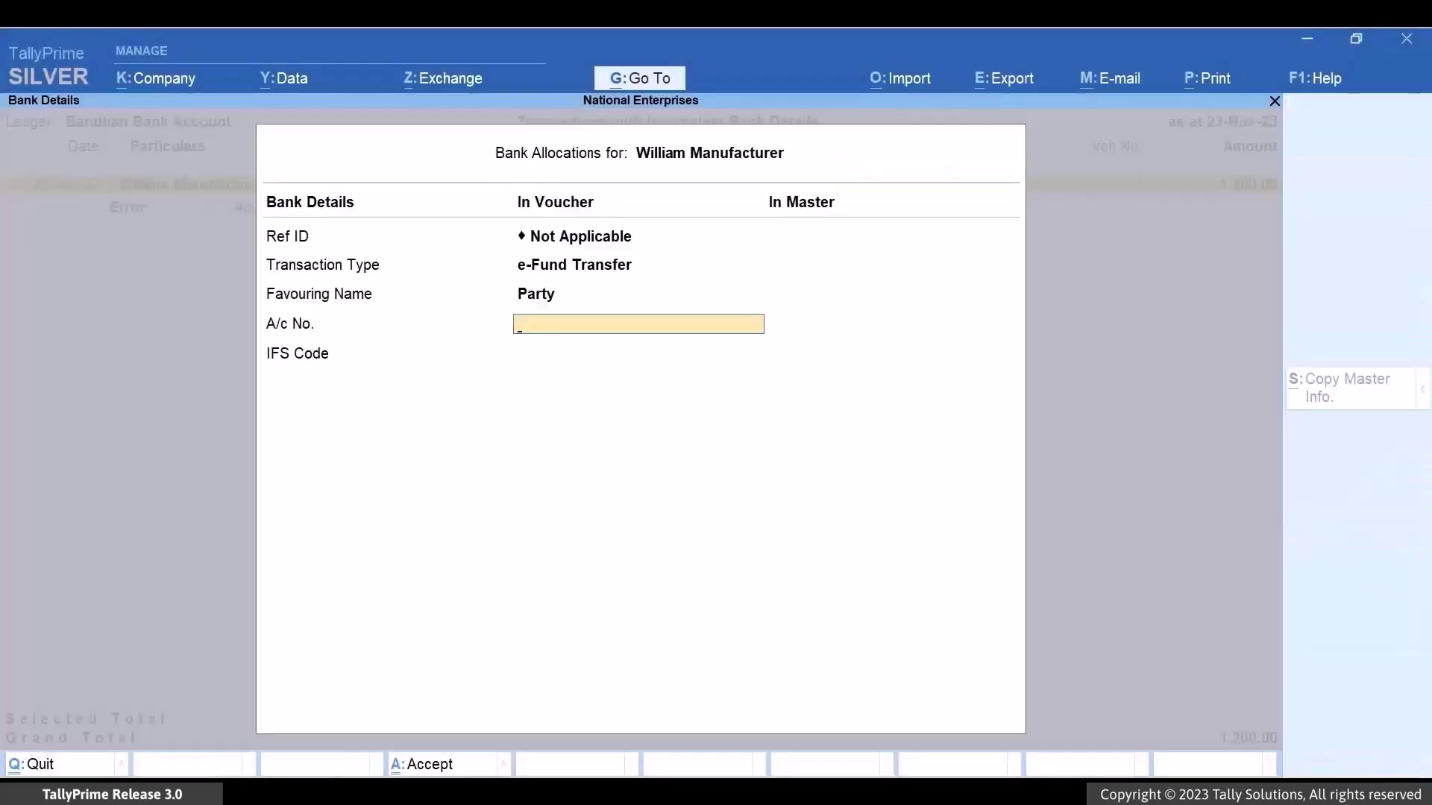
type("123456")
key("Return")
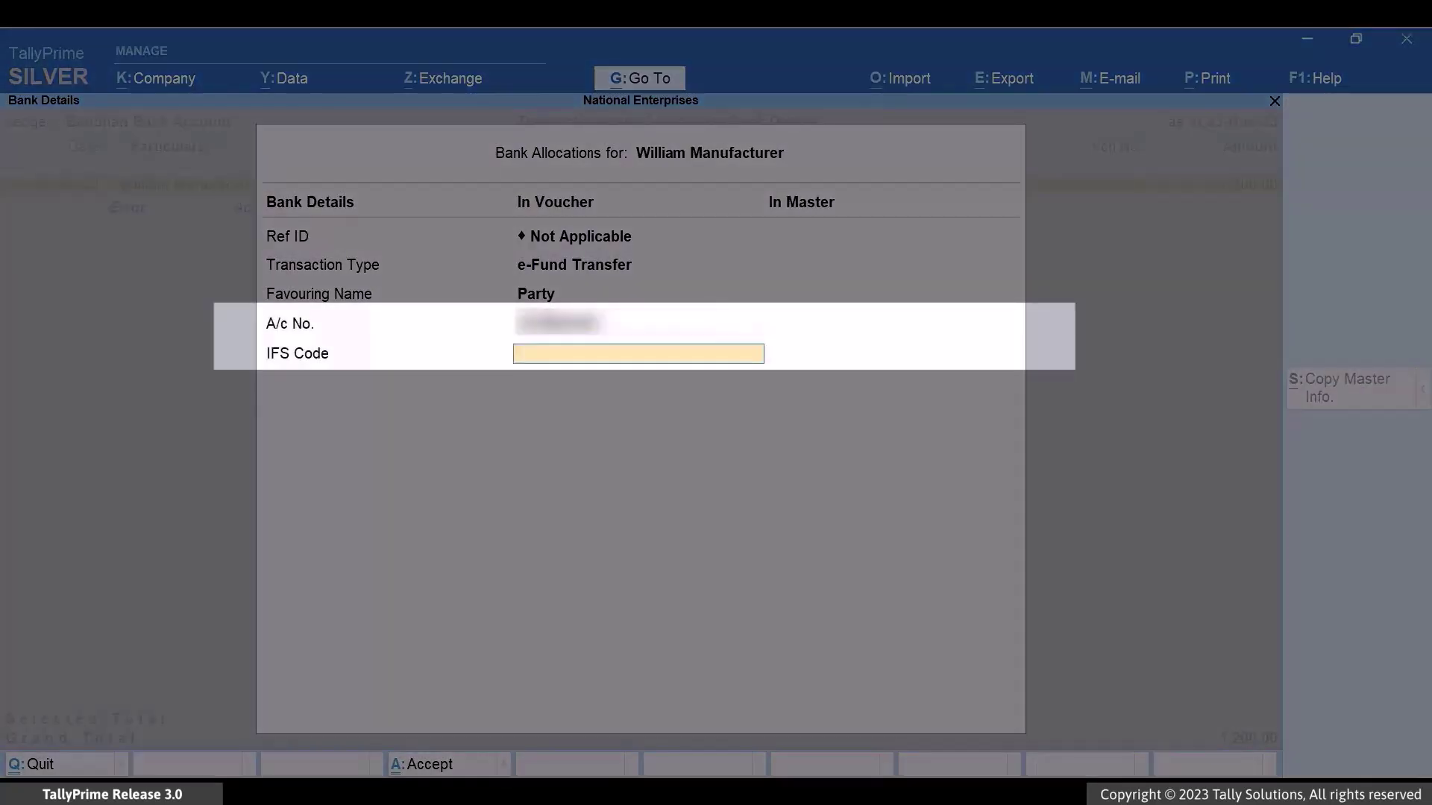
type("BOBR0001826")
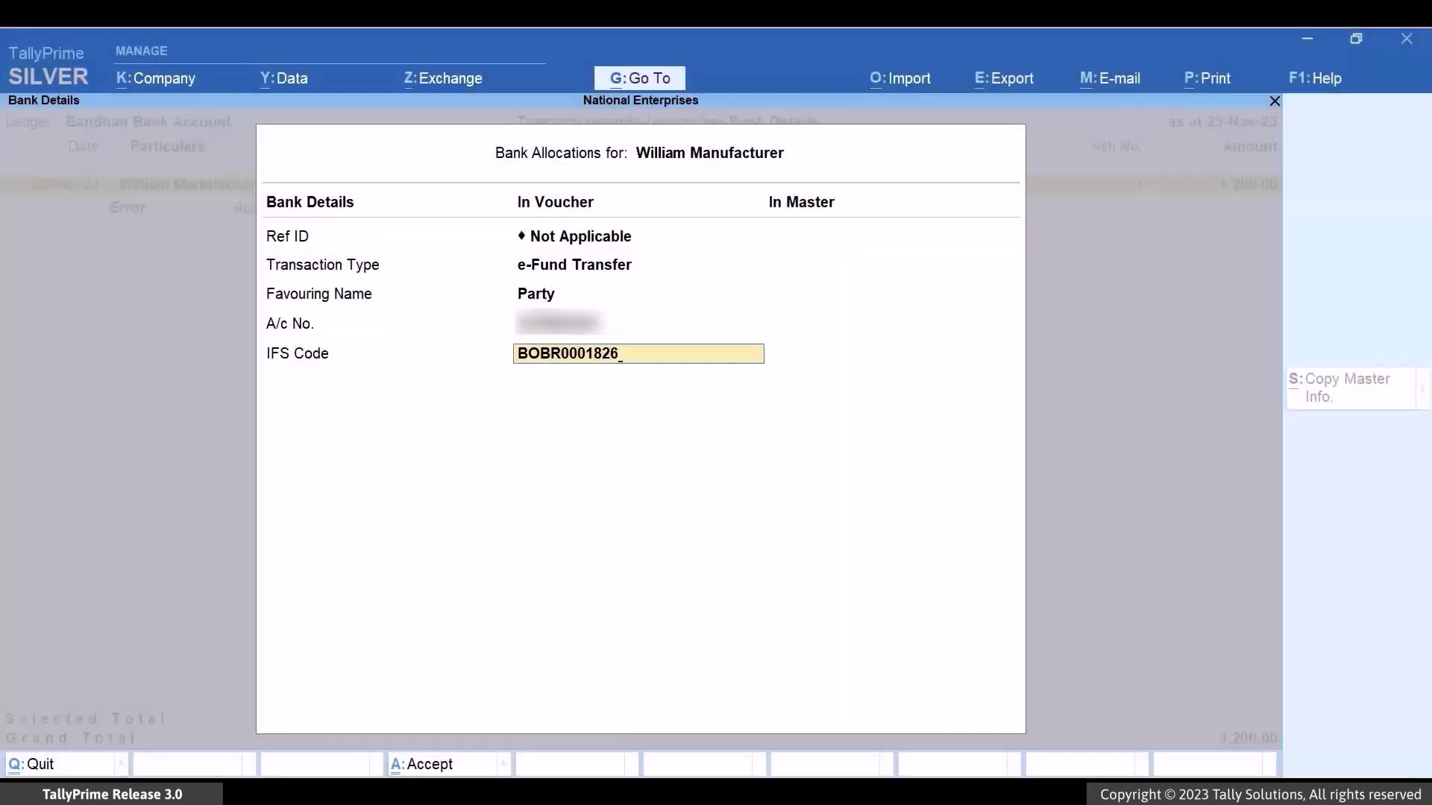
key("Return")
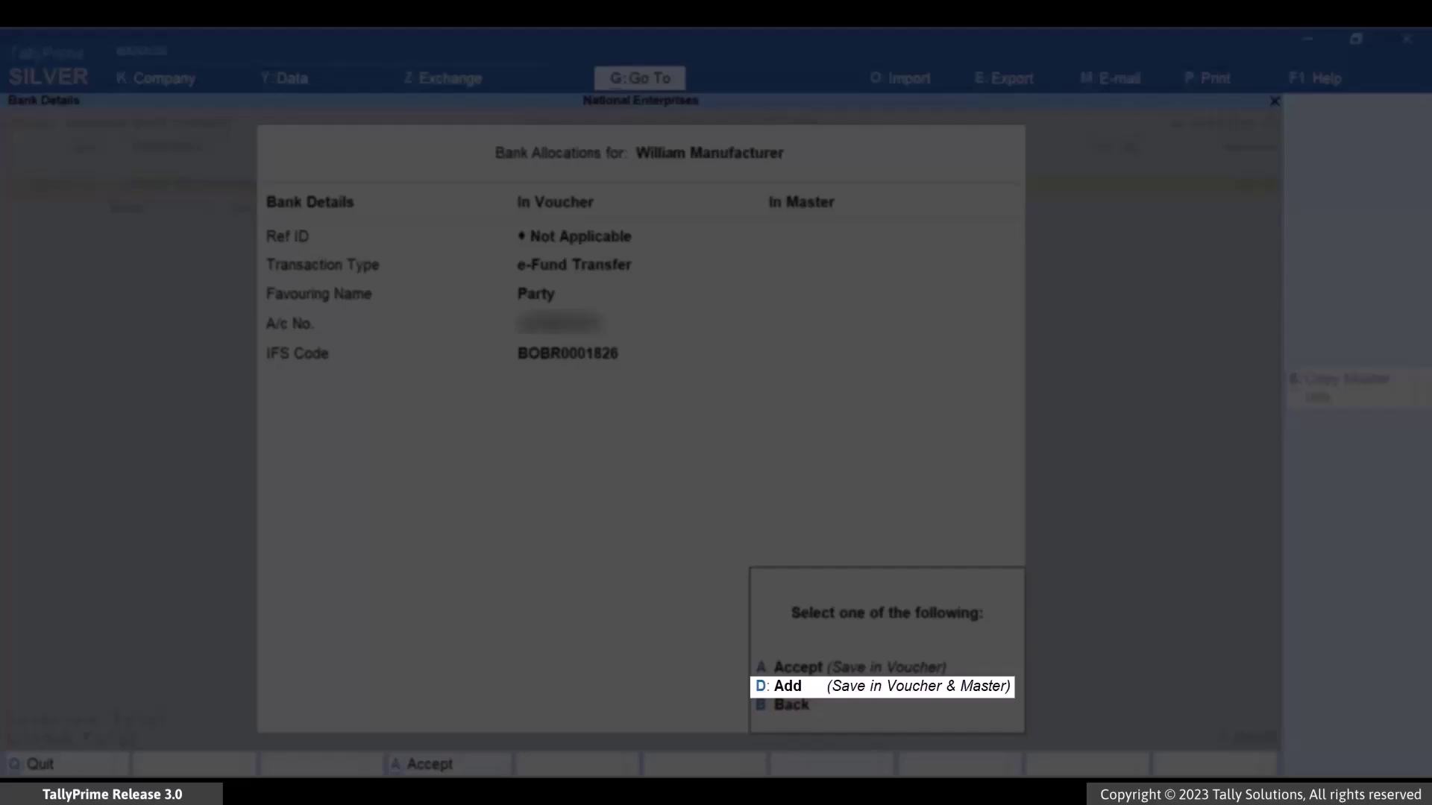
key("d")
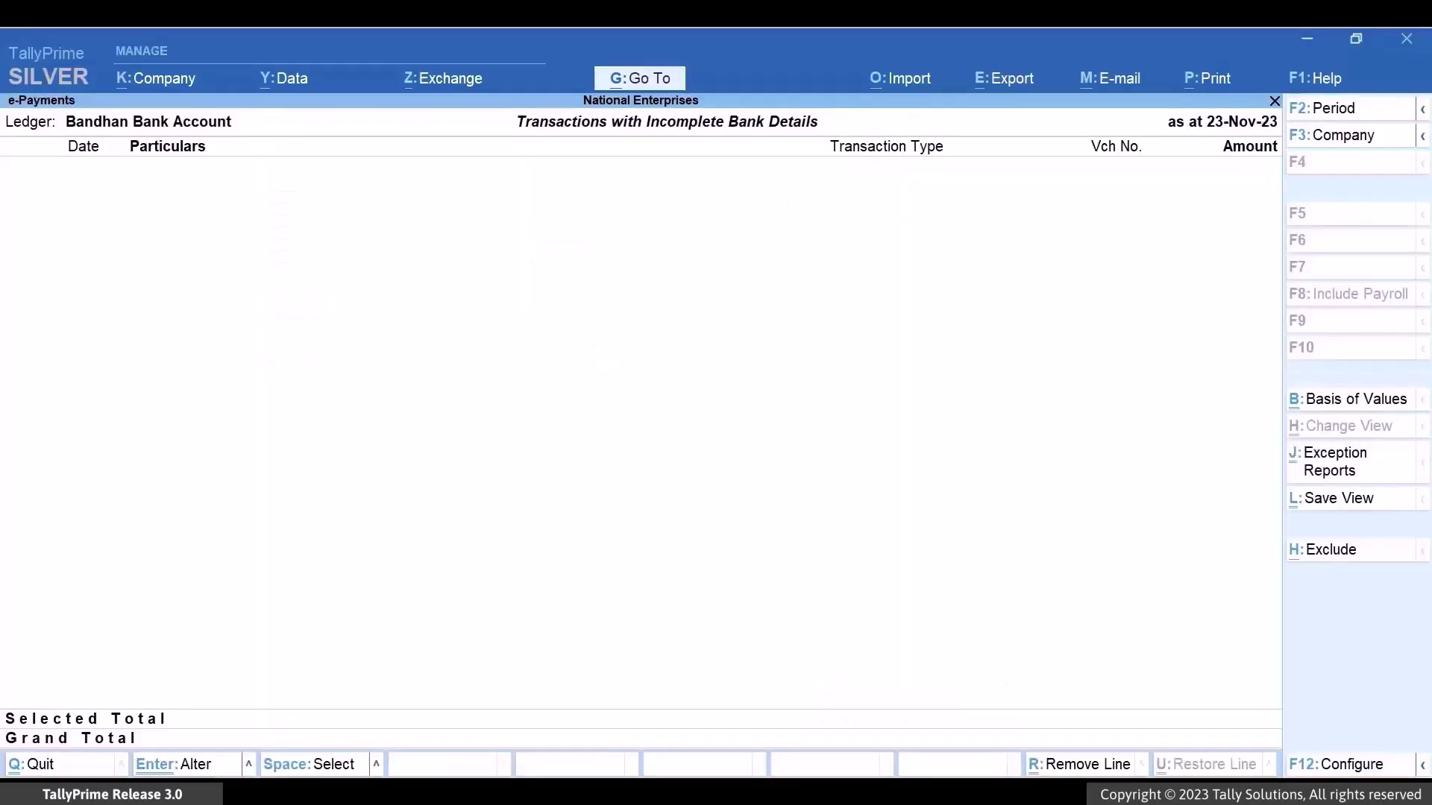
key("Escape")
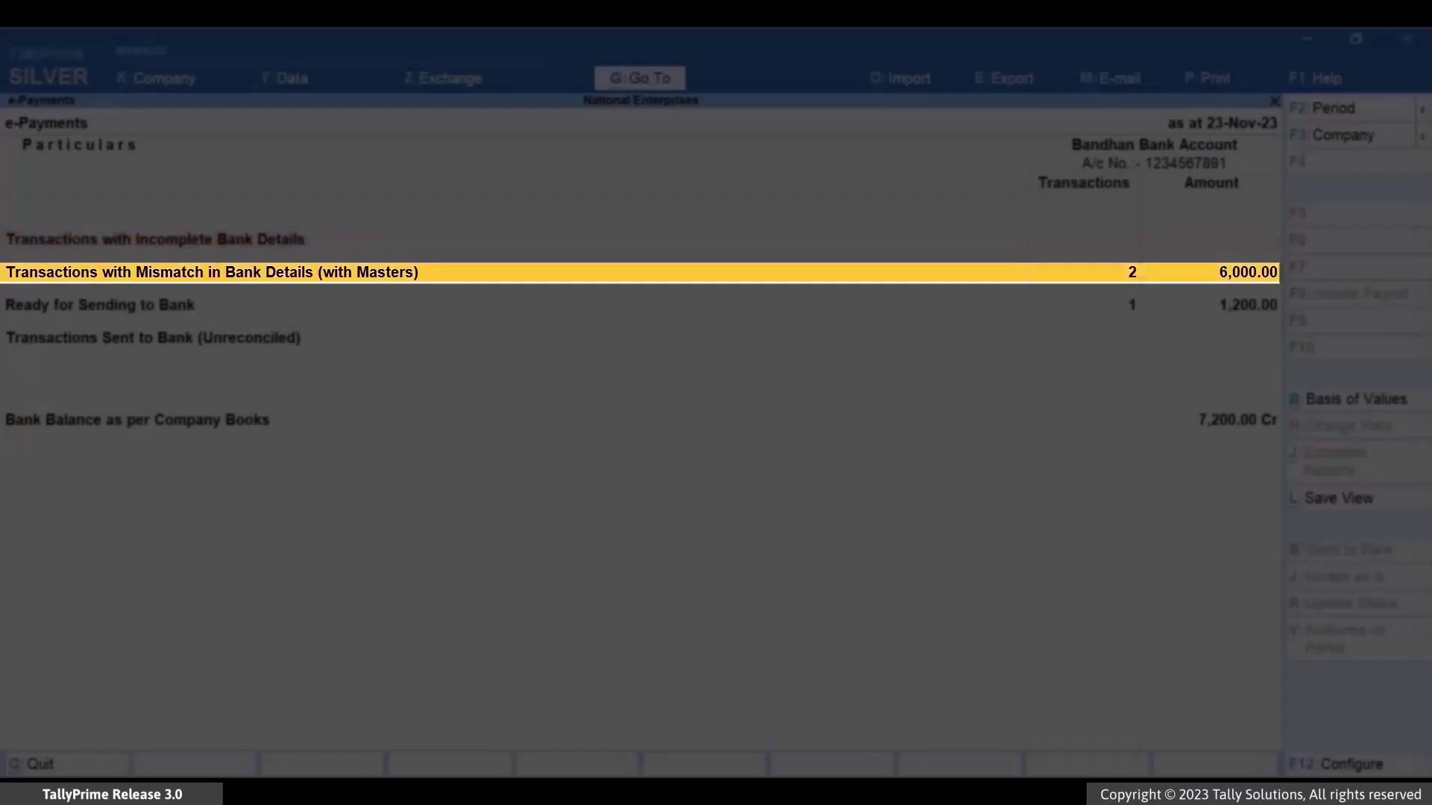
- Accept voucher 2's Ramesh Steel Company bank details as is, then open voucher 3's details
key("Return")
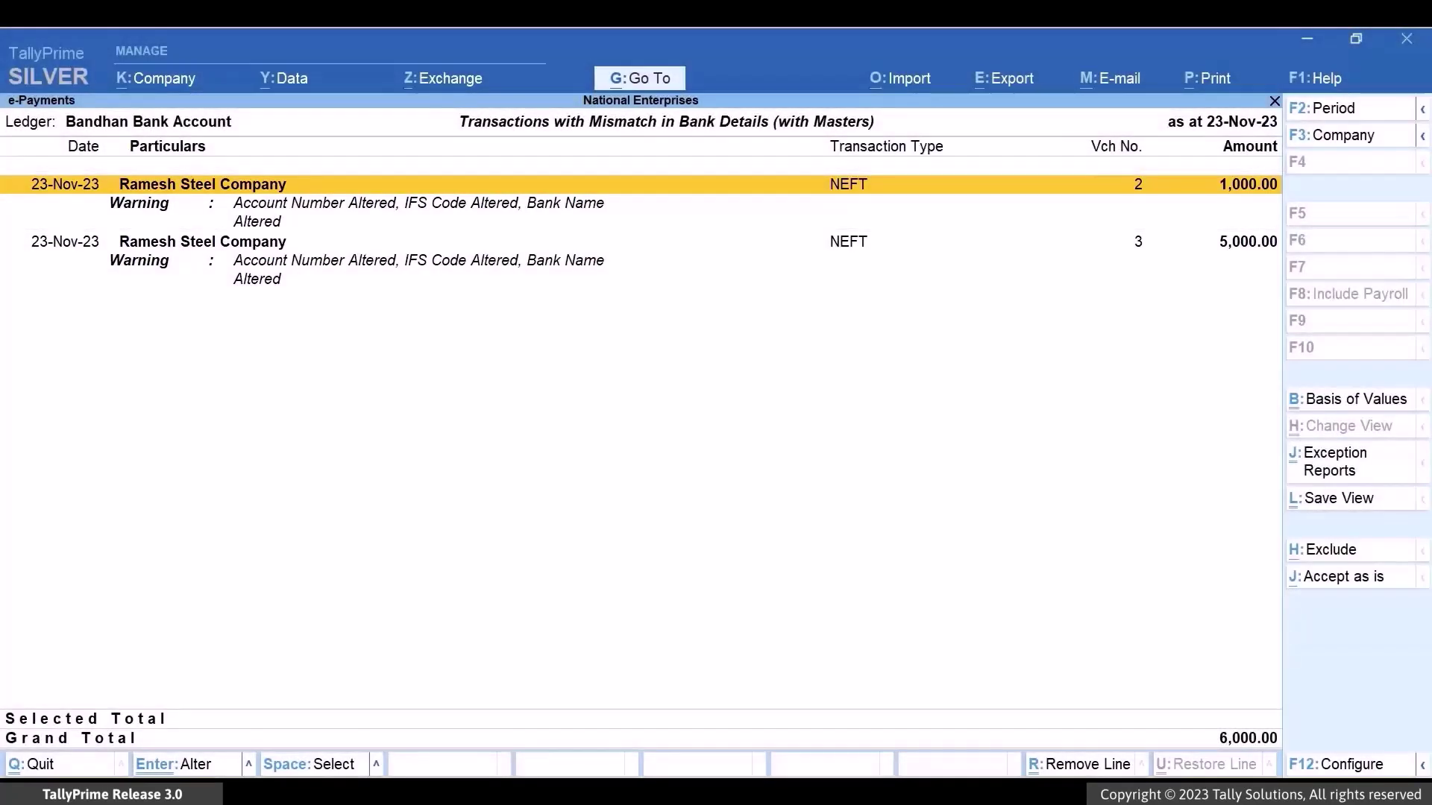
key("Return")
key("Return")
key("Return")
key("Return")
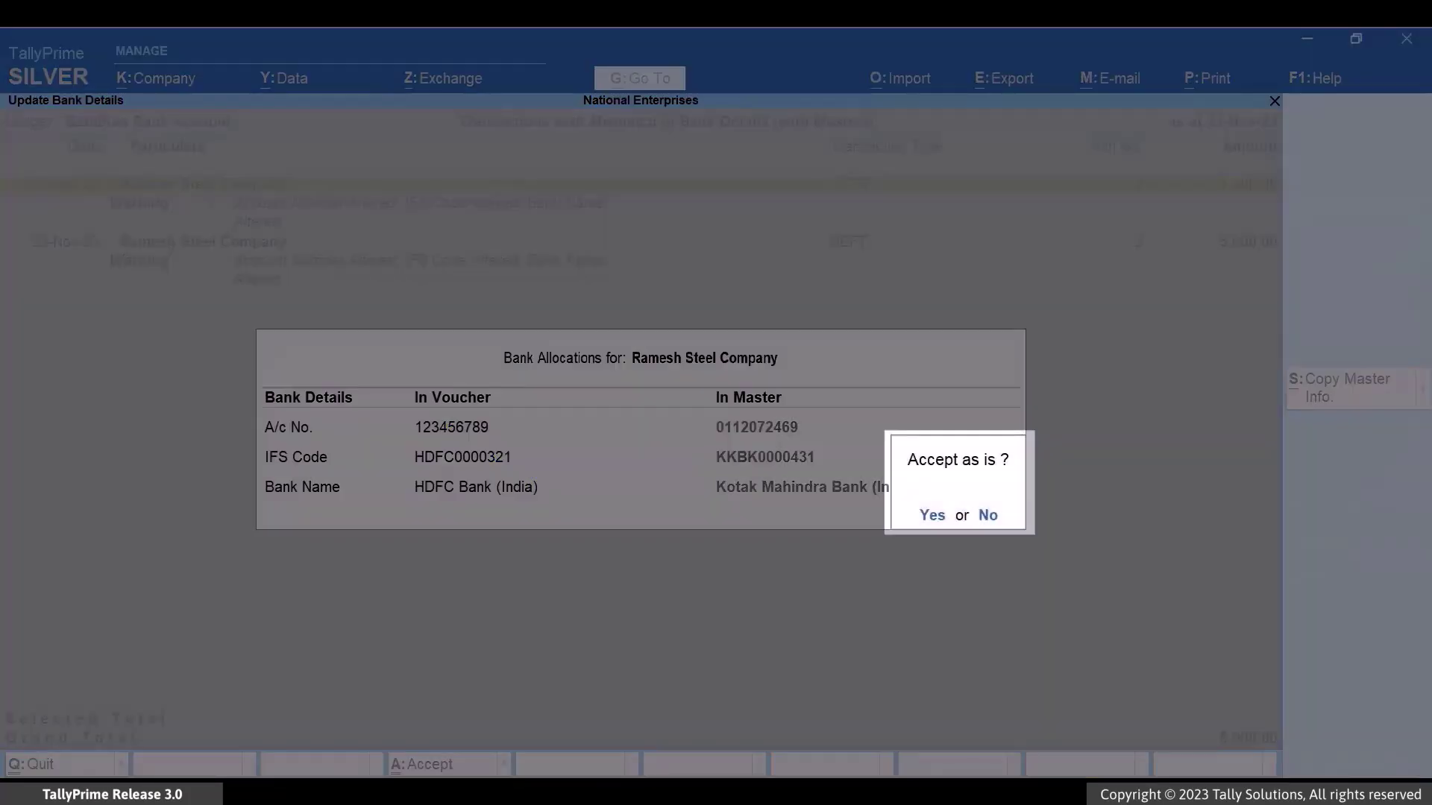
key("Return")
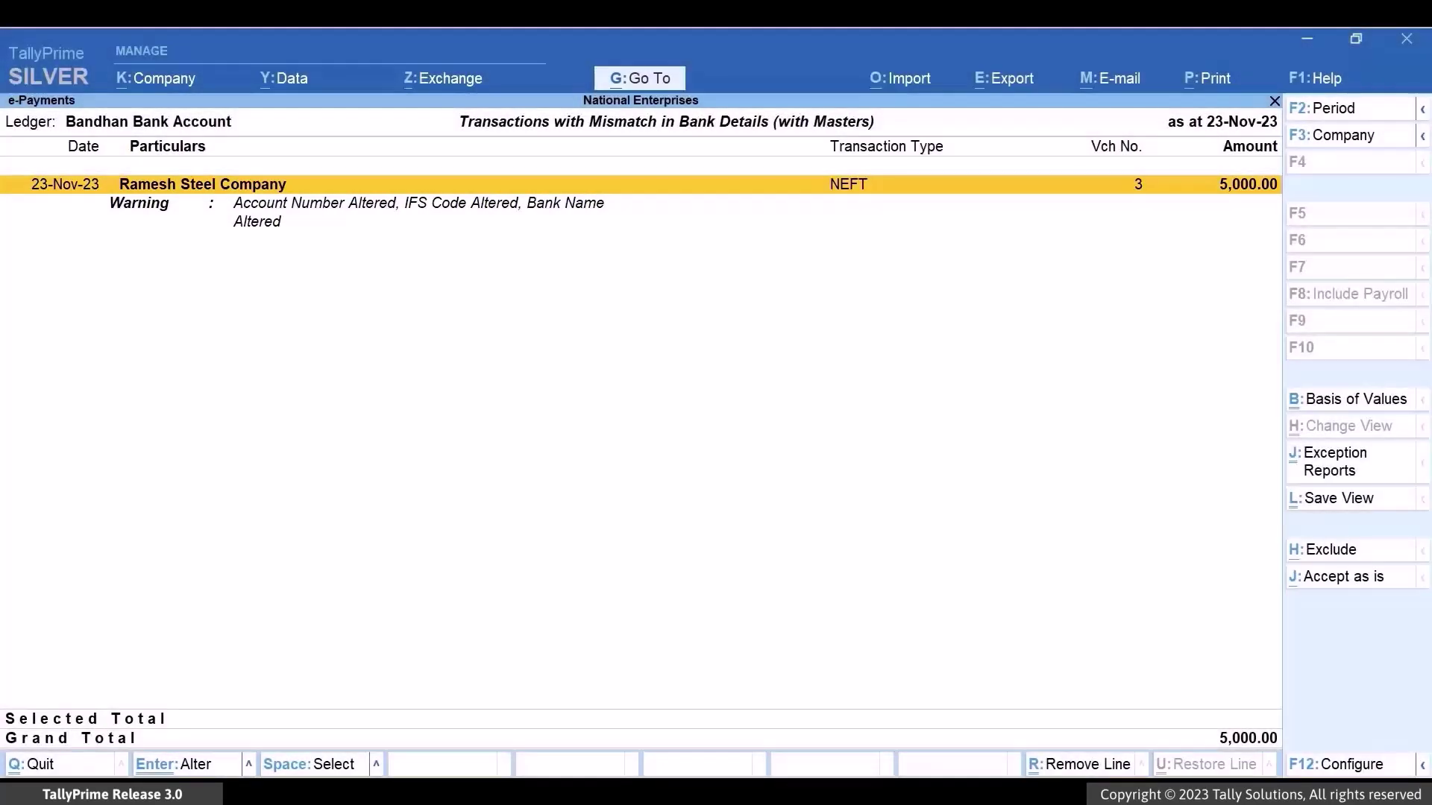
key("Return")
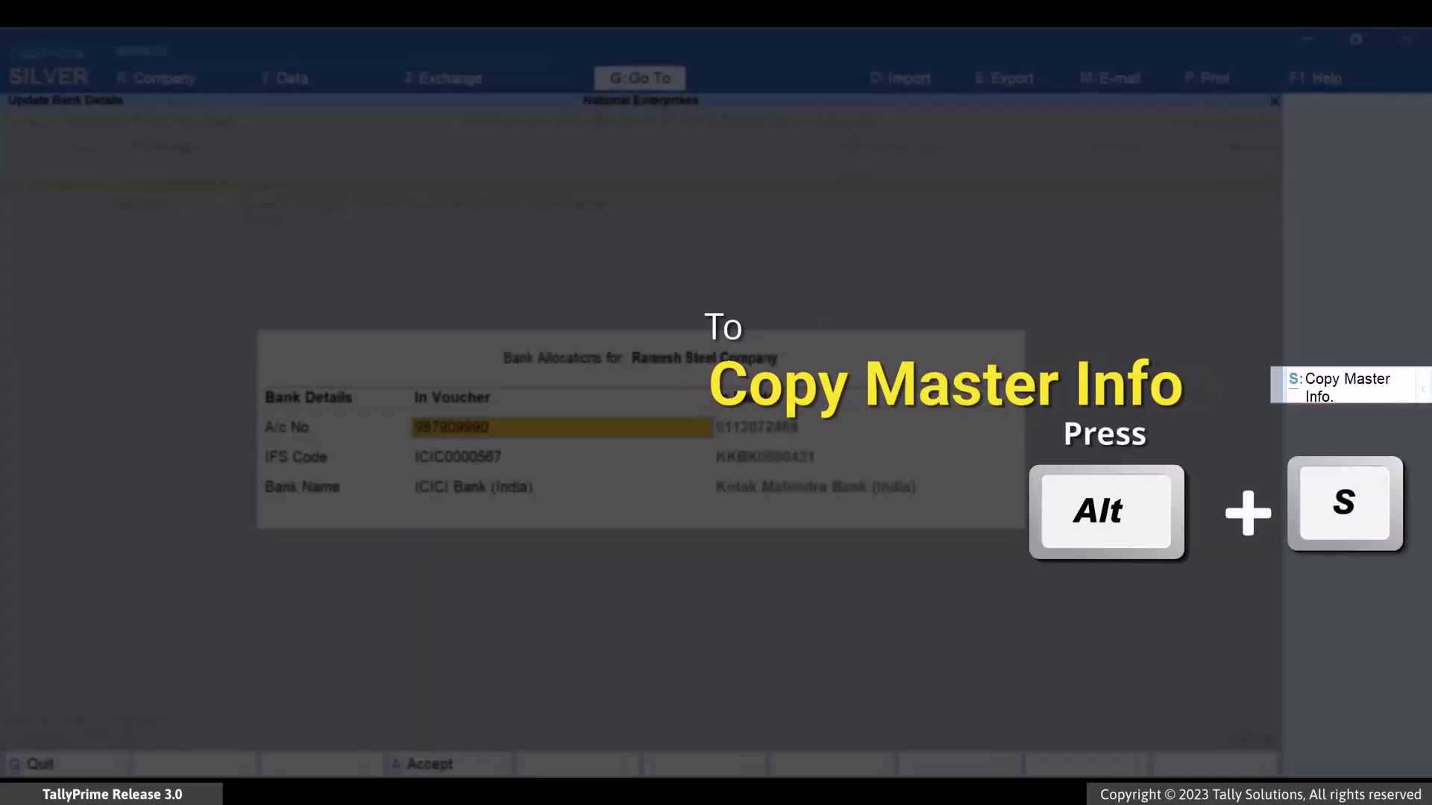
- Copy Ramesh Steel Company's master bank details into voucher 3 and list all three ready vouchers
key("alt+s")
key("y")
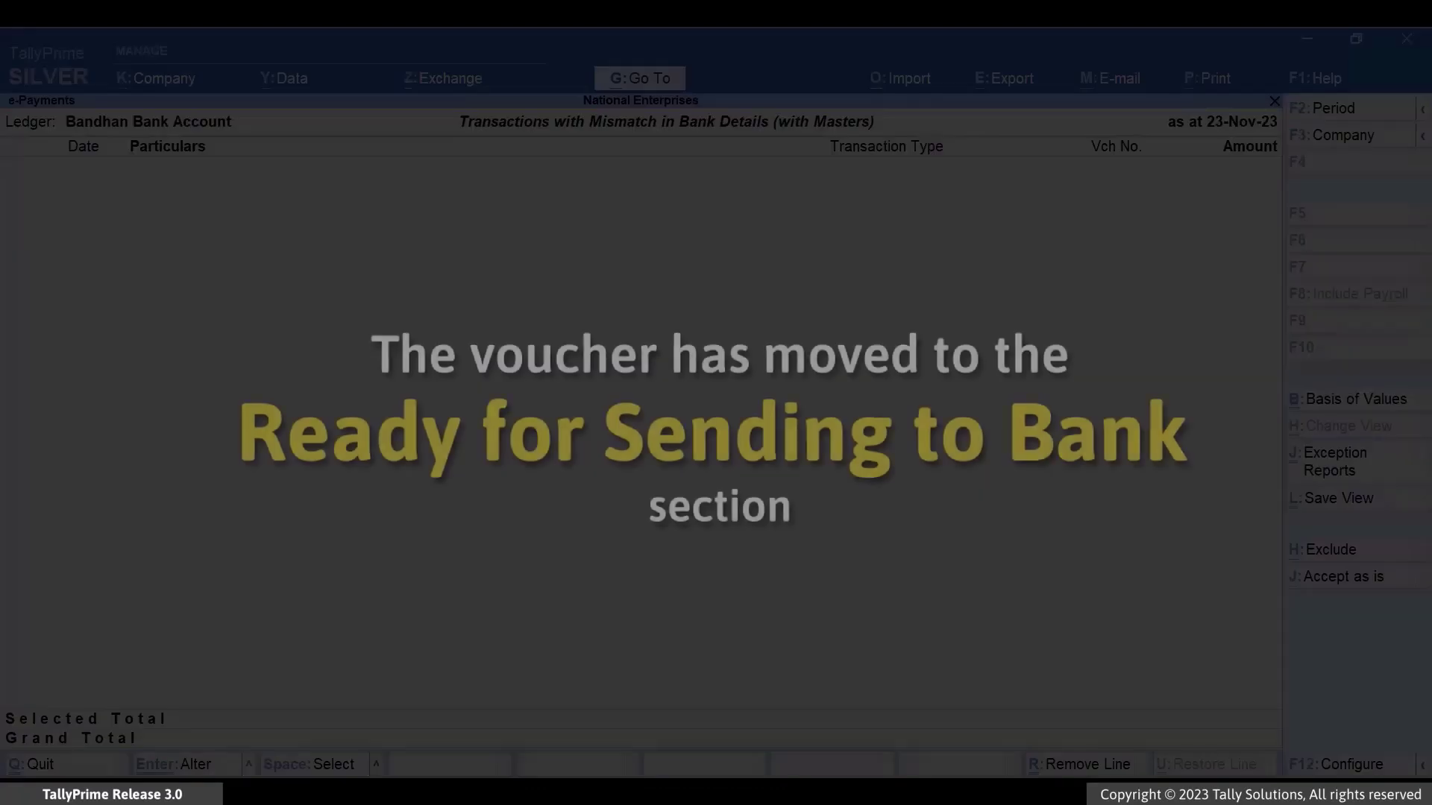
key("Escape")
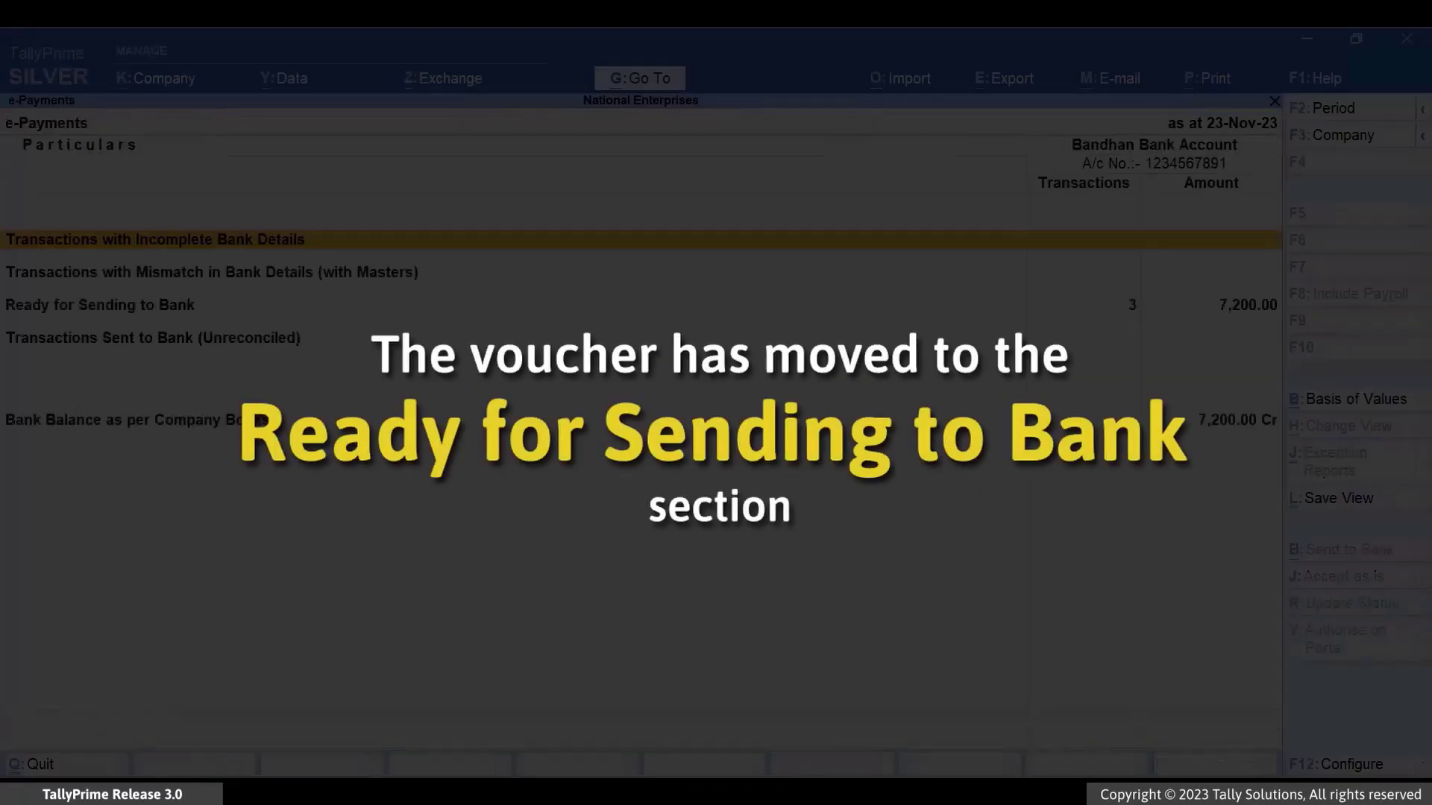
key("Down")
key("Down")
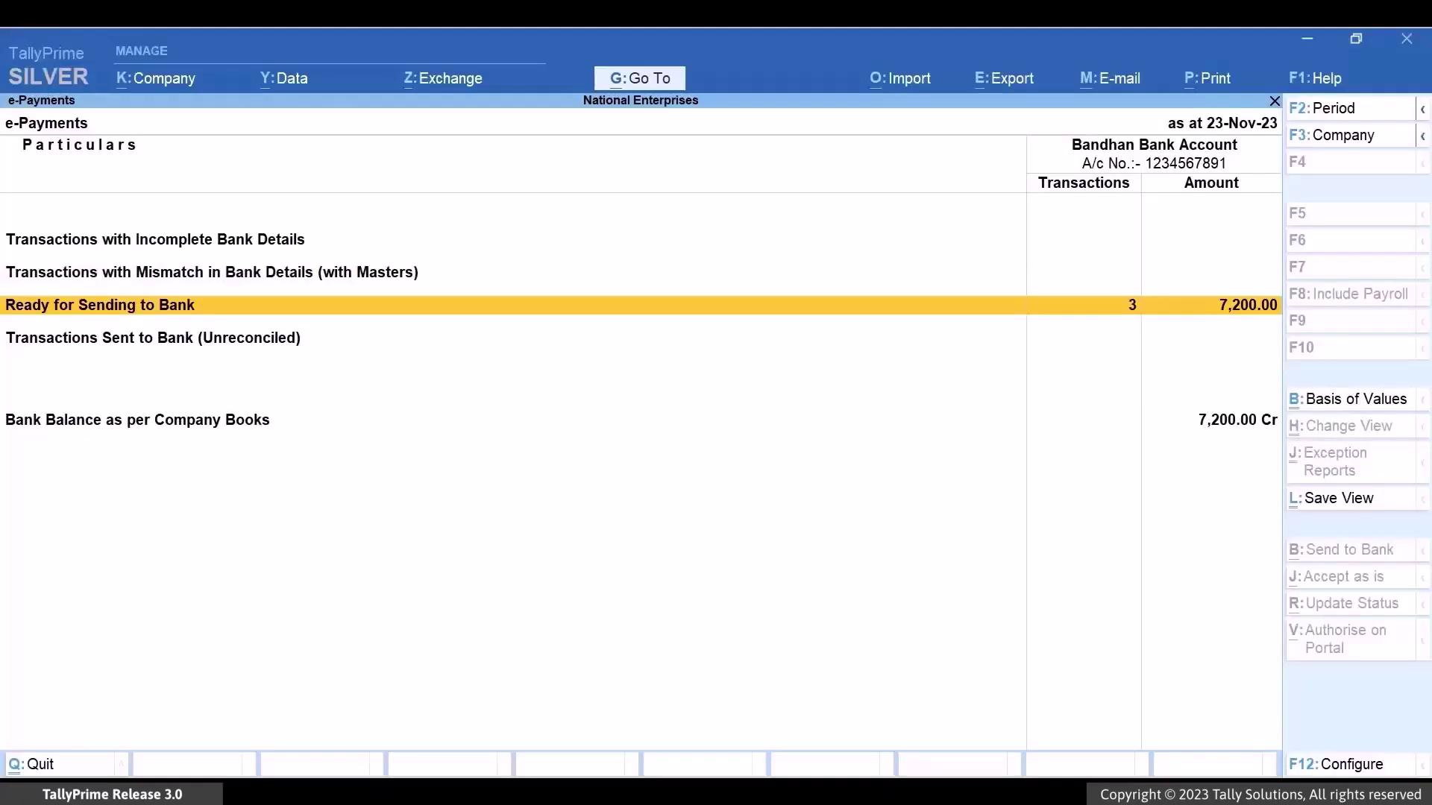
key("Return")
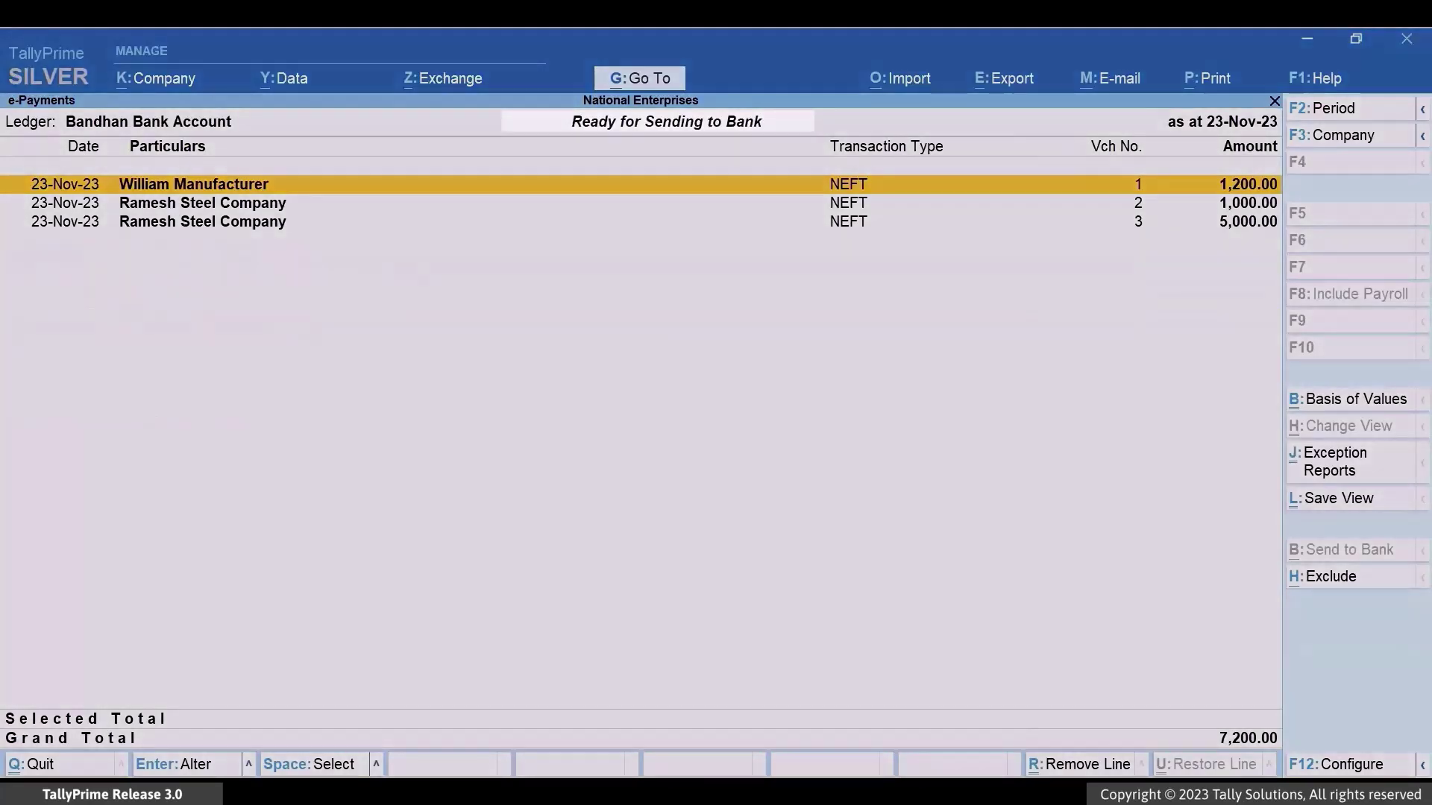